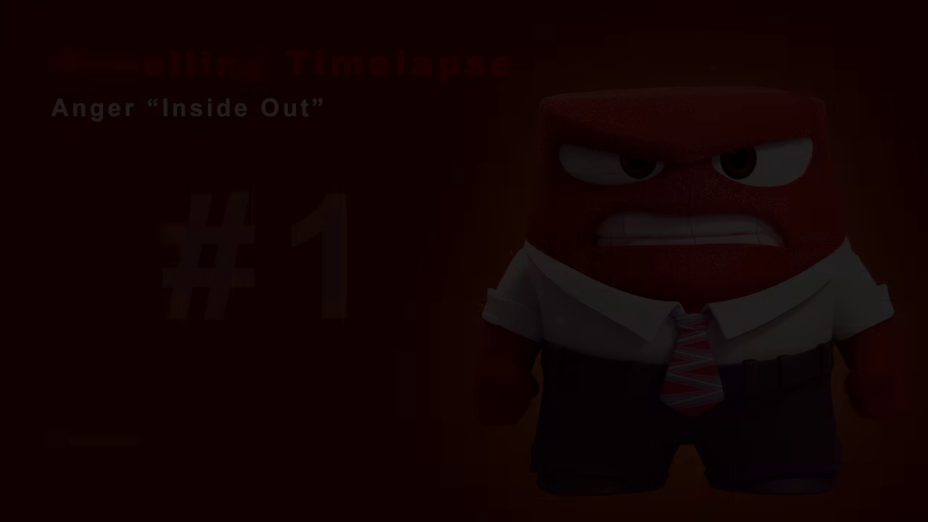
- Add a cylinder in the front reference view, then scale it up and lower it
scroll(525, 247, "up", 2)
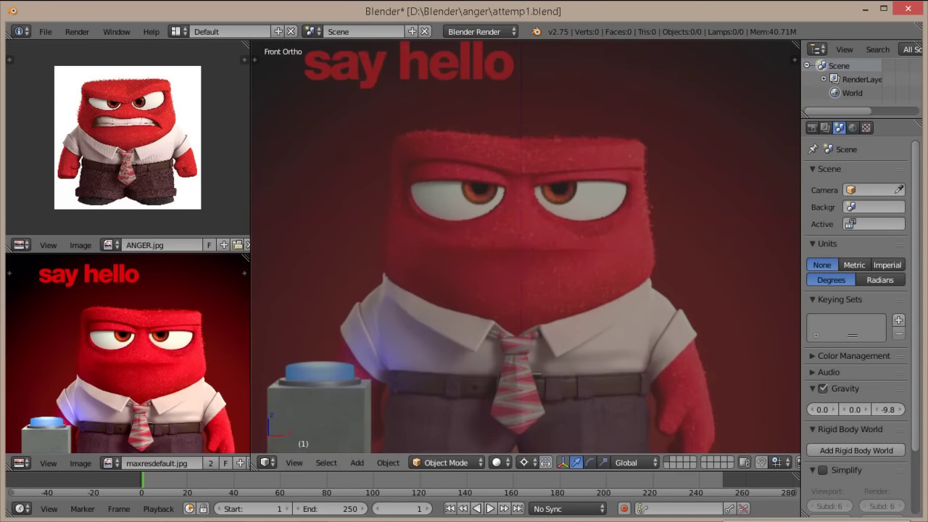
left_click(580, 325)
key("t")
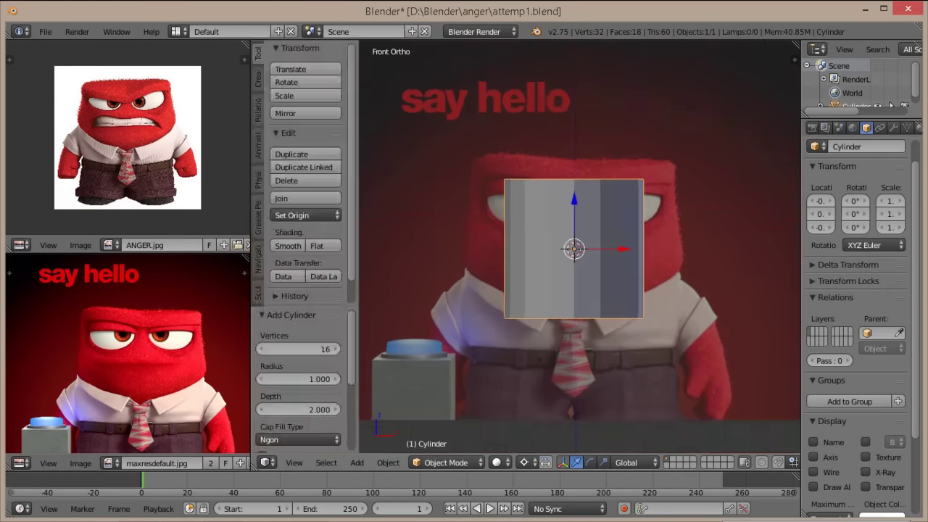
key("ctrl+Up")
key("KP_1")
key("s")
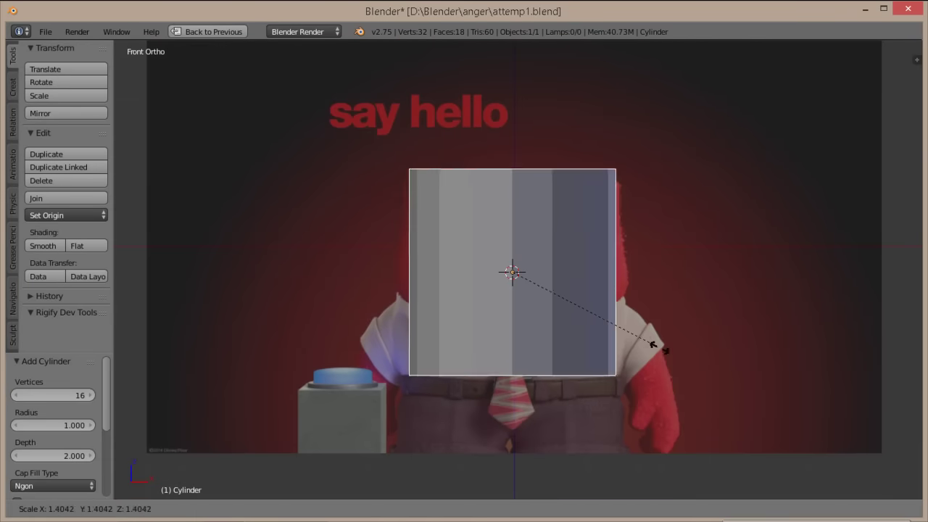
scroll(514, 269, "down", 1)
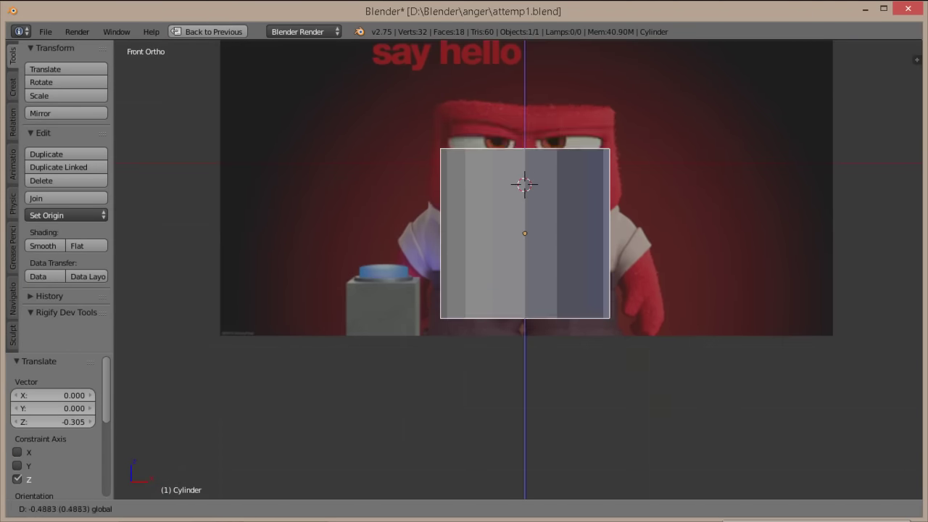
key("Return")
- In wireframe, resize the cylinder to fit Anger's body outline
scroll(485, 270, "up", 1)
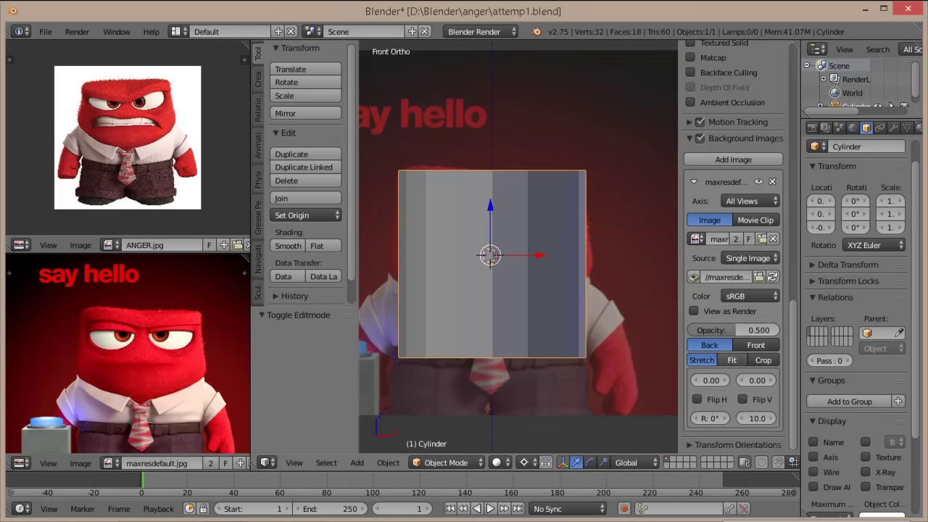
key("z")
scroll(449, 246, "up", 1)
key("s")
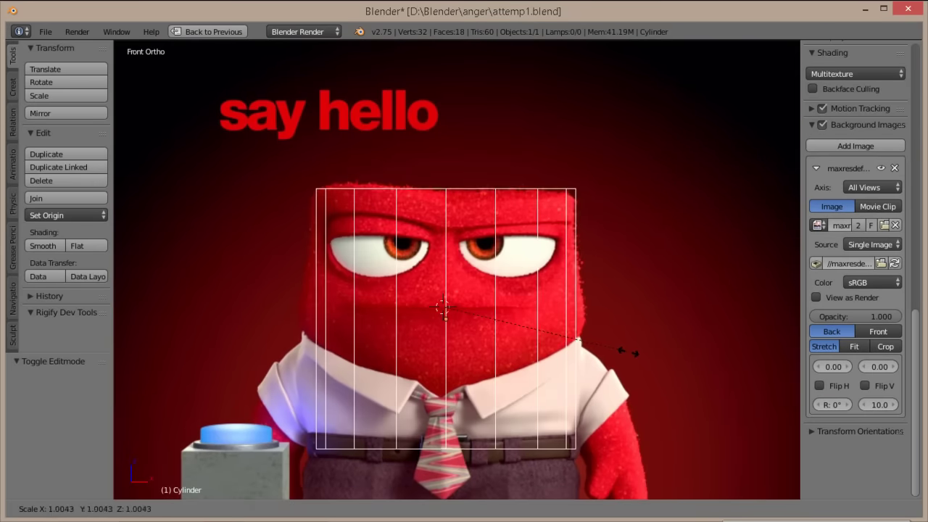
- In Edit Mode, move the cylinder's bottom ring down to the body's base
key("Tab")
scroll(457, 269, "down", 2)
key("z")
scroll(456, 269, "up", 1)
right_click(464, 356, "alt")
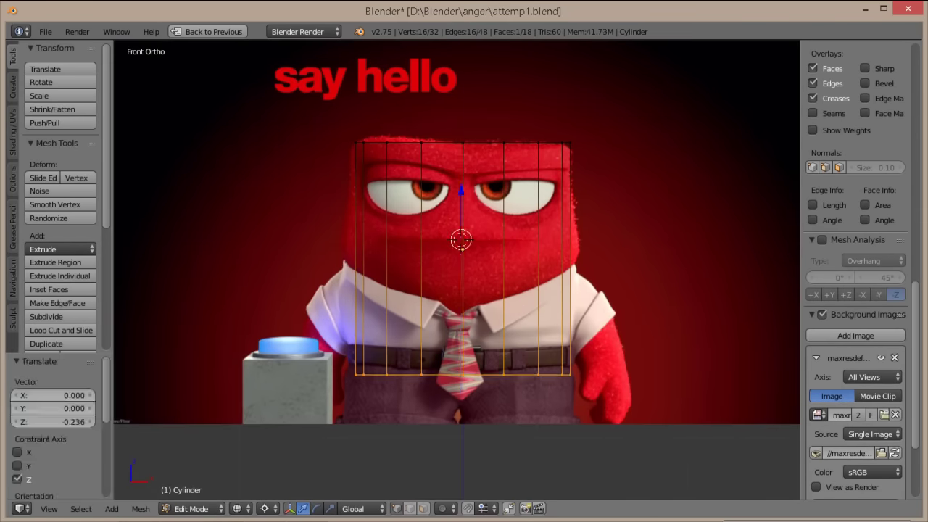
key("Return")
key("KP_3")
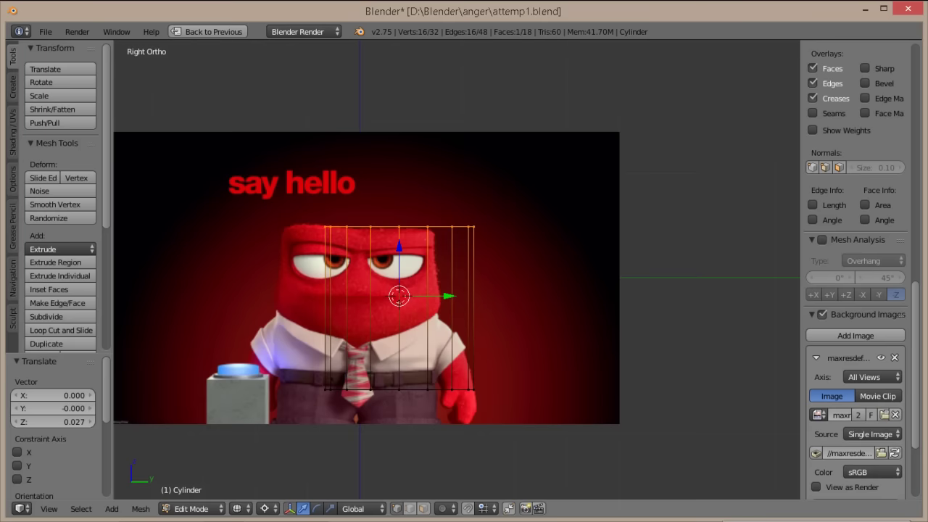
key("Tab")
key("Tab")
- Add one horizontal loop cut around the cylinder and return to Object Mode
key("KP_1")
scroll(457, 276, "up", 2)
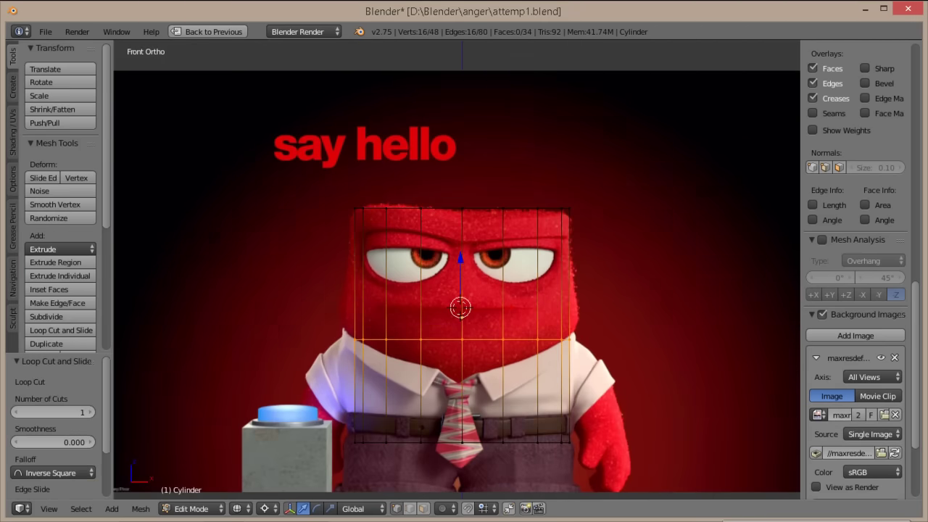
key("Return")
key("KP_3")
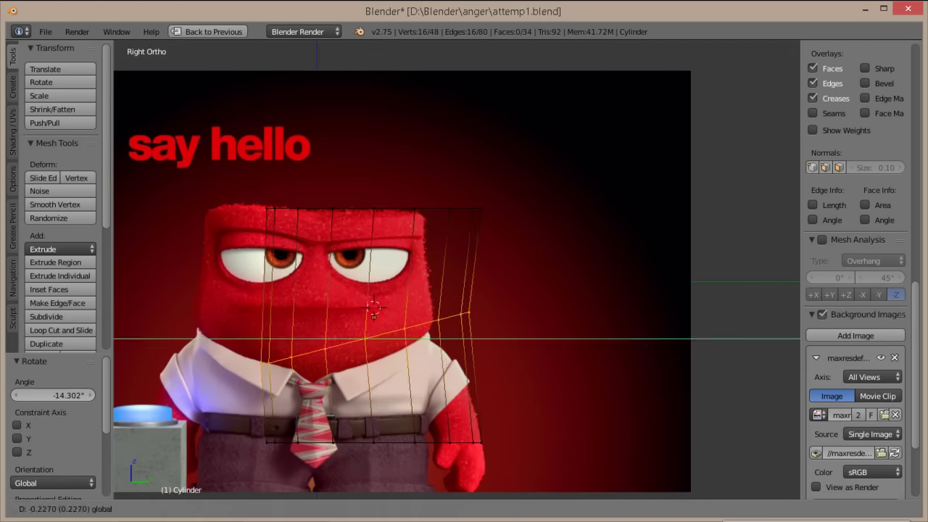
key("Escape")
key("Tab")
- Save the file as anger.blend
left_click(45, 32)
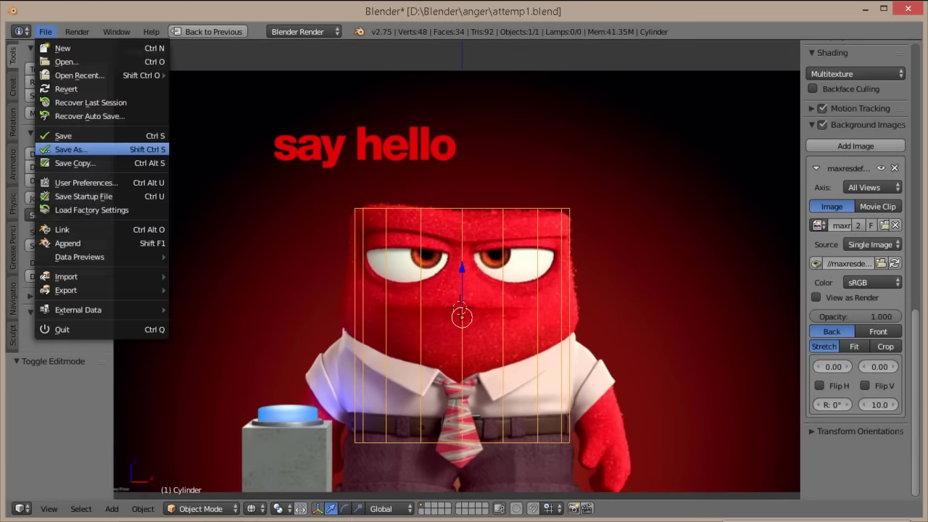
left_click(80, 149)
key("Return")
- Widen an edge loop sideways, checking the body shape in front and side views
scroll(457, 275, "up", 2)
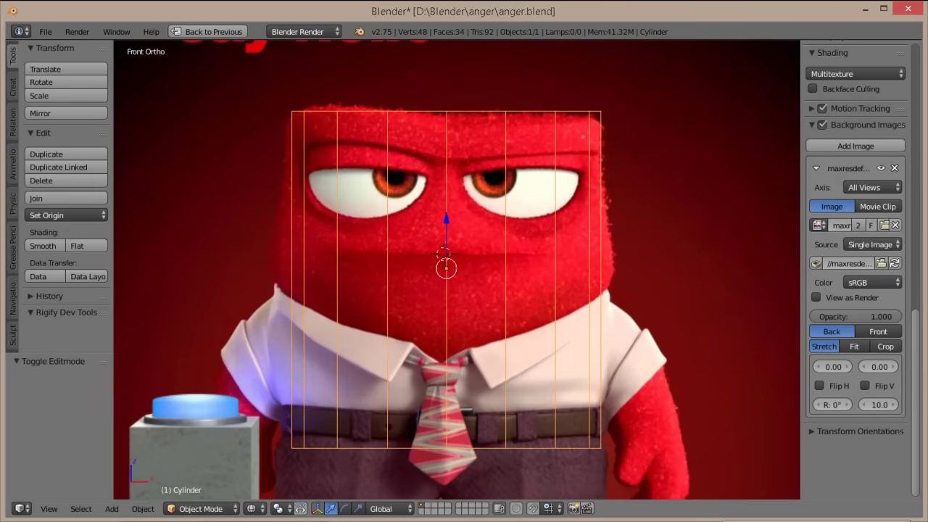
key("Tab")
key("KP_3")
key("KP_1")
scroll(456, 275, "down", 2)
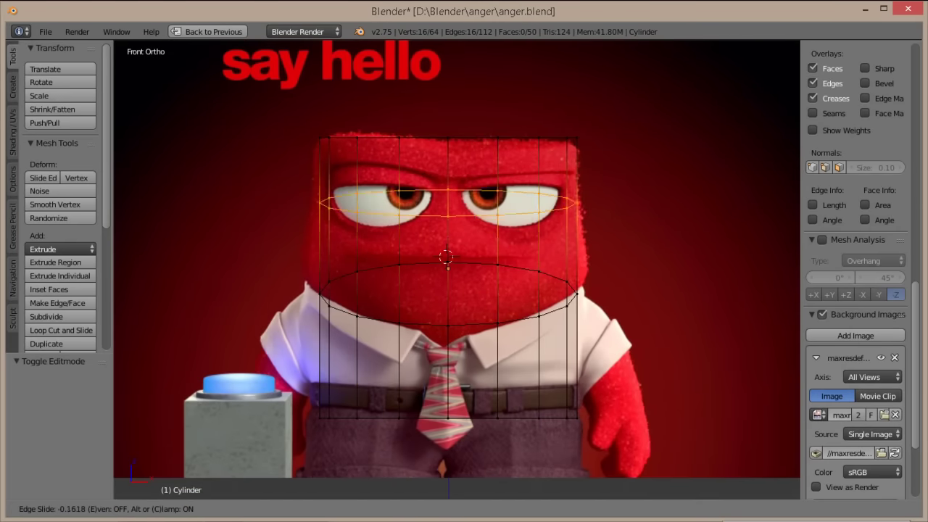
left_click(656, 299)
key("KP_3")
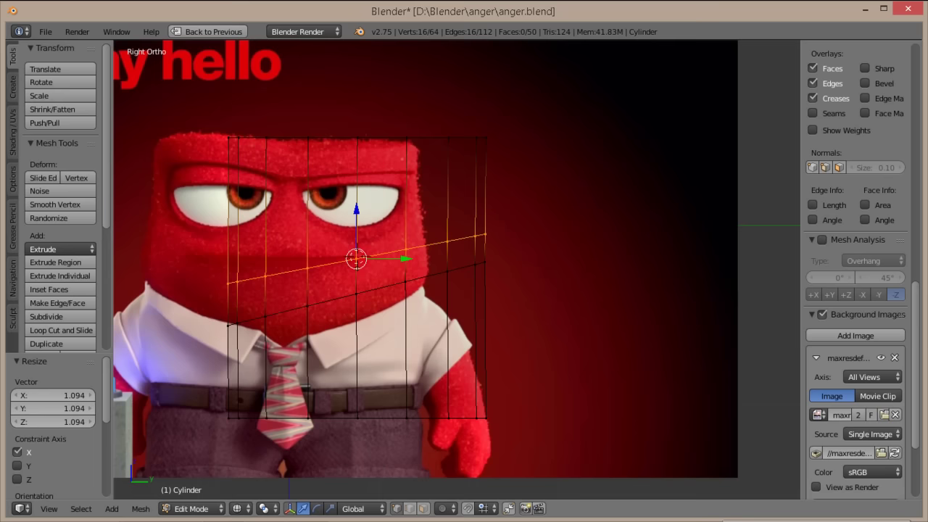
key("KP_1")
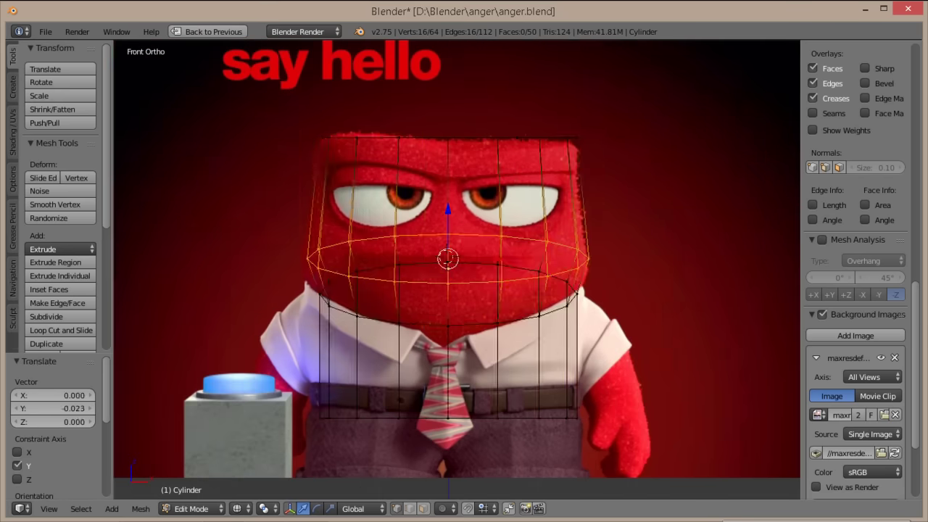
key("Tab")
- Back in solid Edit Mode, select the chin edge loop and the top row of vertices
scroll(457, 261, "down", 2)
key("z")
scroll(457, 261, "up", 4)
key("z")
key("Tab")
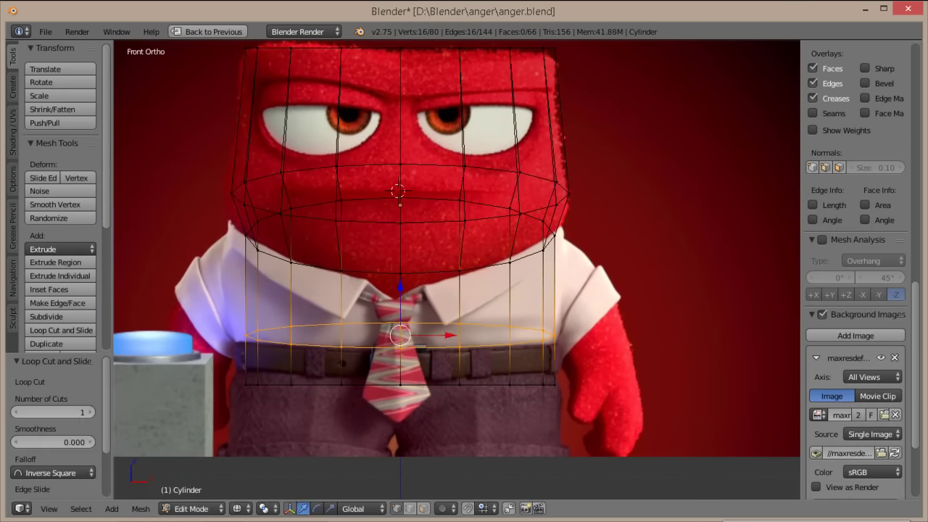
key("a")
right_click(340, 269, "alt")
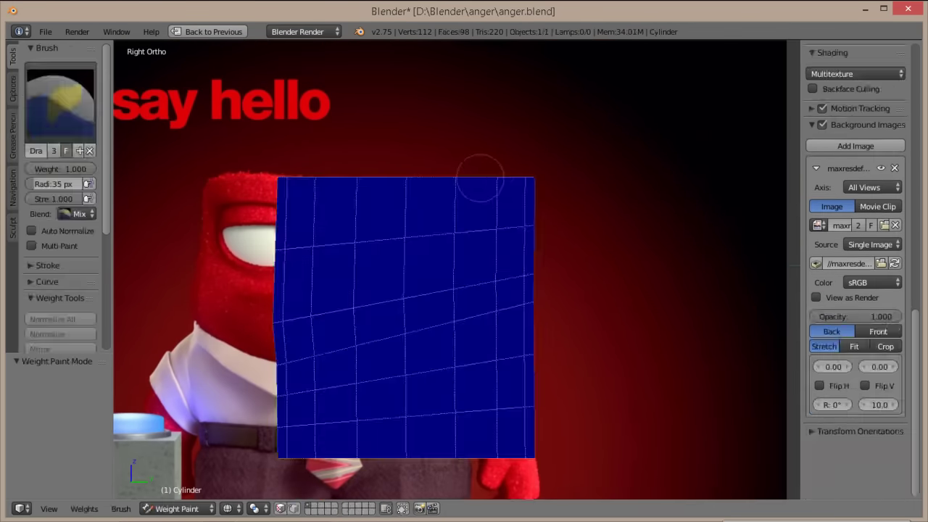
left_click_drag(232, 126, 629, 207)
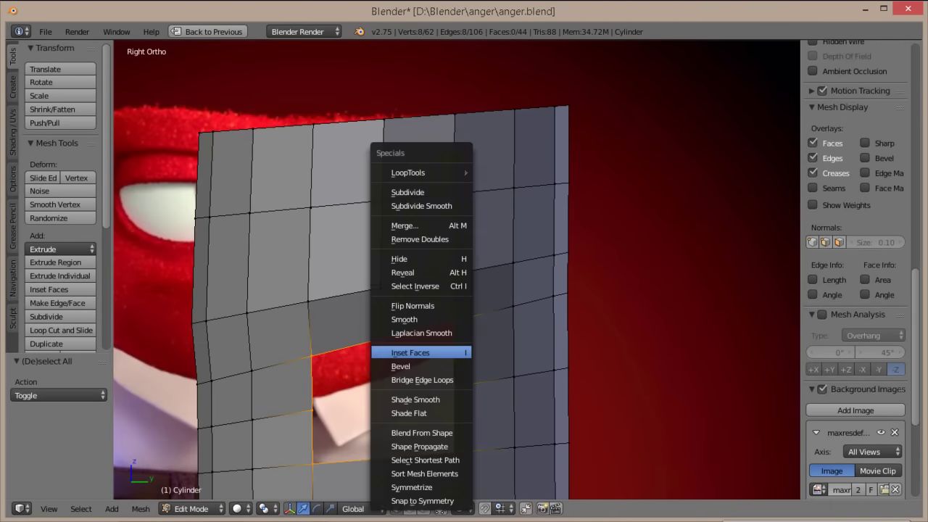
- Round the shoulder opening with LoopTools Circle and reposition its edges
left_click(502, 185)
left_click(611, 258)
key("KP_1")
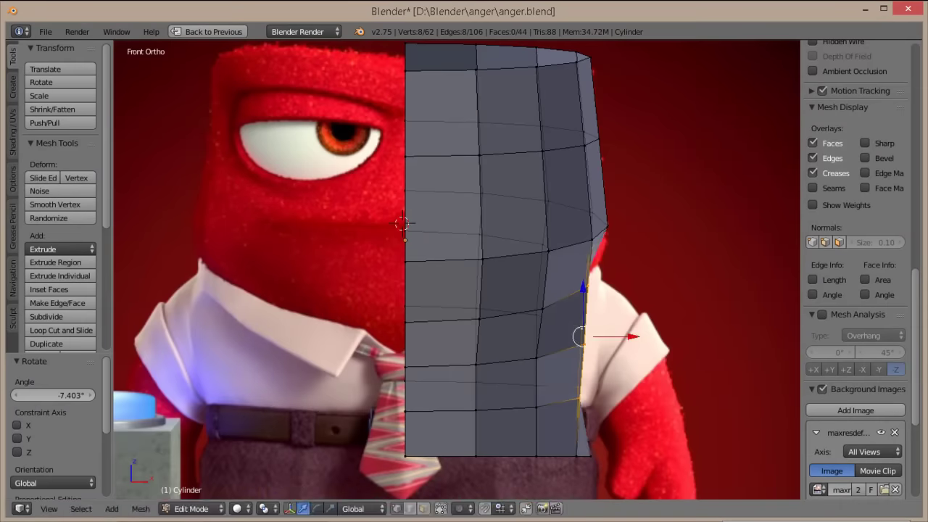
key("Return")
key("KP_3")
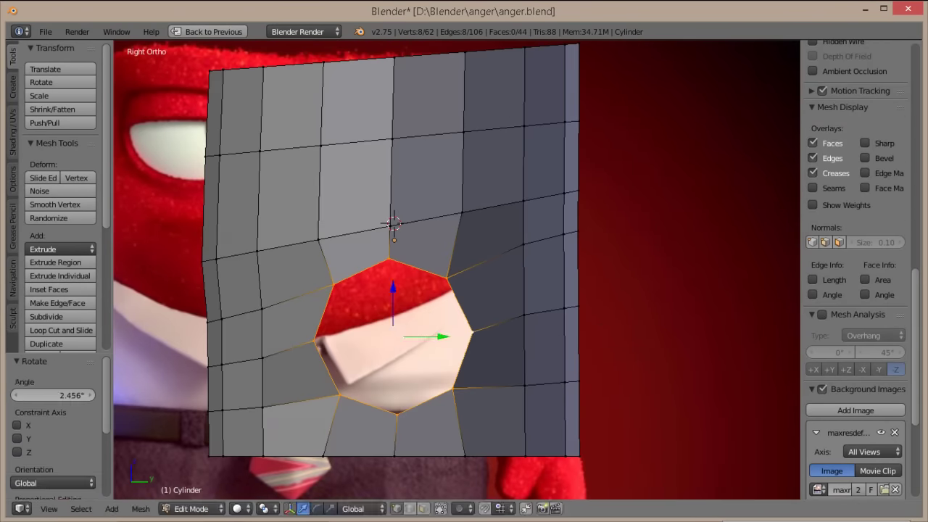
- Extrude the shoulder opening outward and shrink it into the first sleeve section
key("s")
key("Return")
key("KP_1")
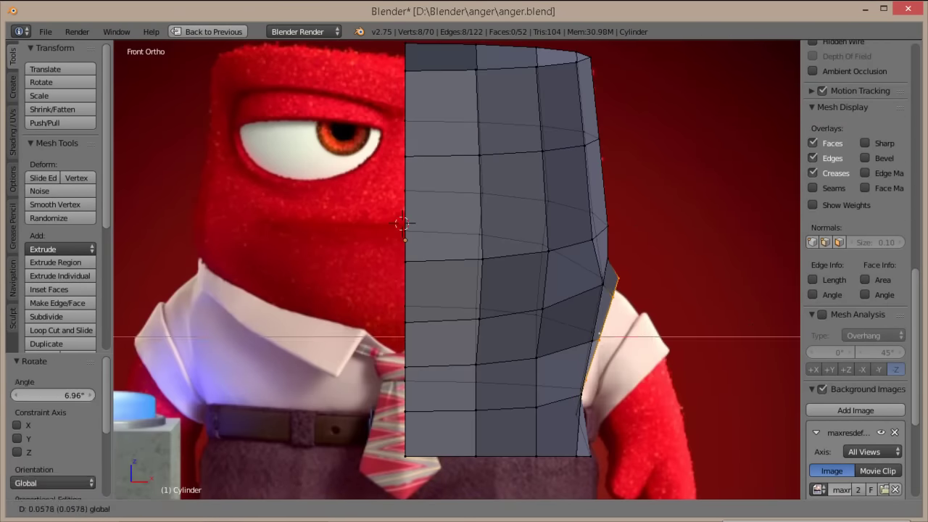
key("Return")
key("KP_3")
key("KP_1")
- Extrude the arm further, tilt its end downward, and taper it toward the hand
key("e")
key("Return")
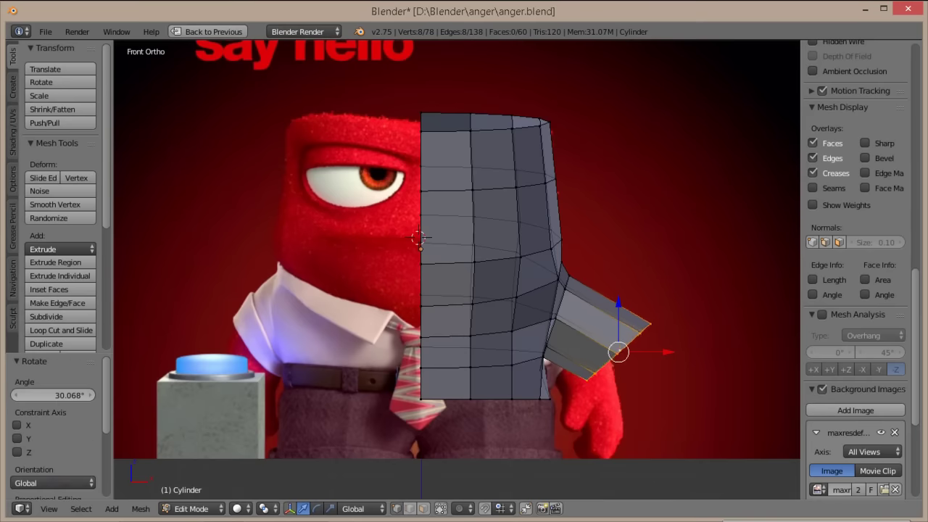
key("g")
key("Return")
scroll(659, 357, "up", 2)
key("r")
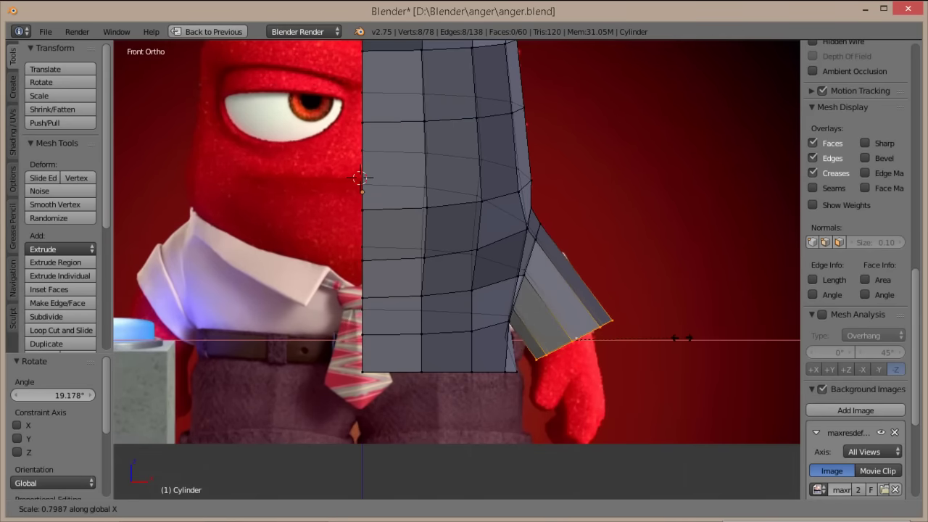
key("Return")
key("KP_3")
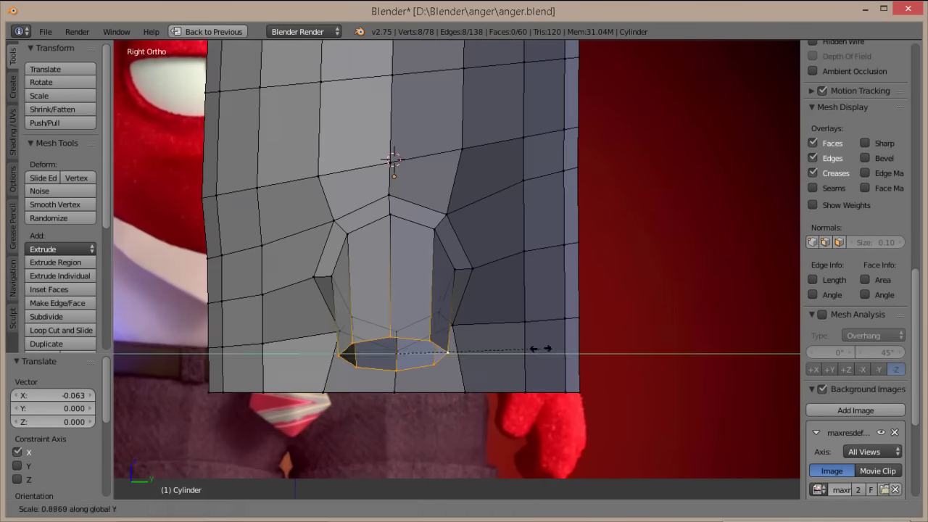
key("Return")
- Re-enter Edit Mode and box-select the outer bottom edge vertices
key("Tab")
key("KP_1")
key("Tab")
key("Tab")
scroll(425, 269, "down", 2)
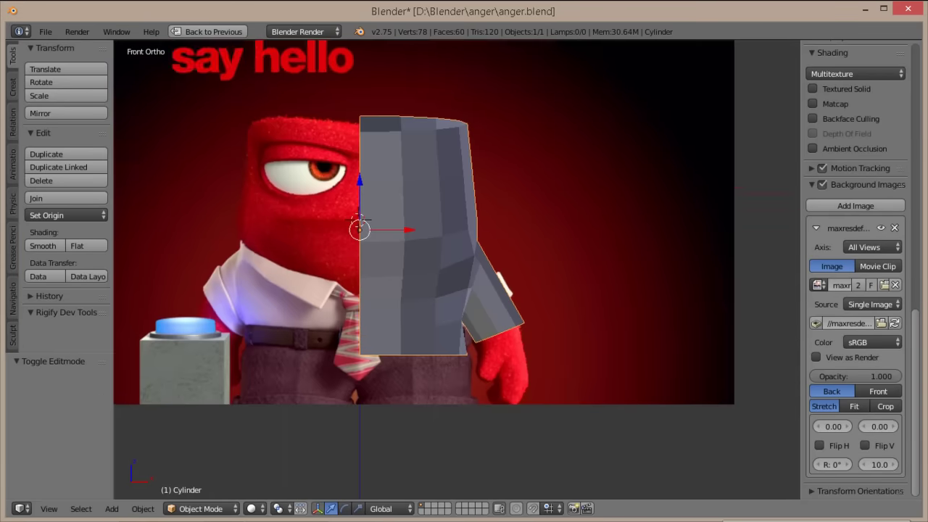
key("Tab")
scroll(360, 219, "up", 4)
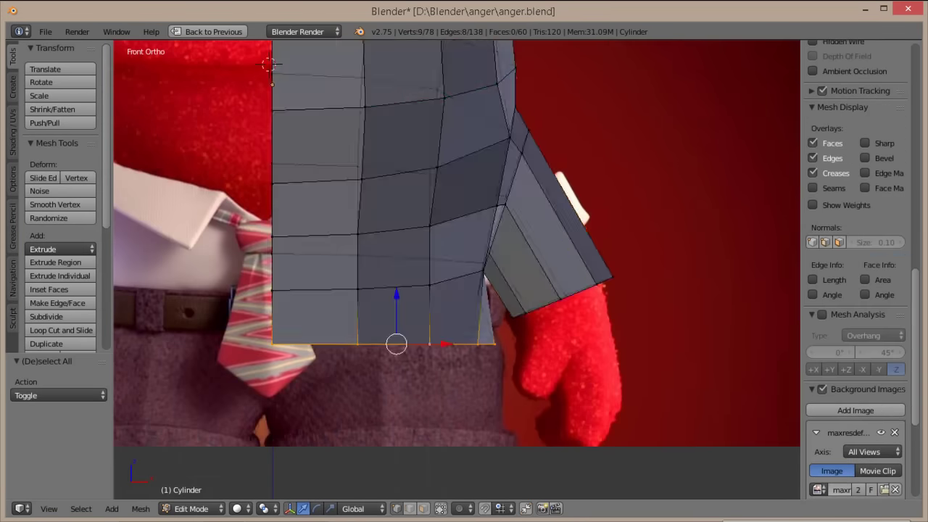
left_click_drag(413, 321, 506, 380)
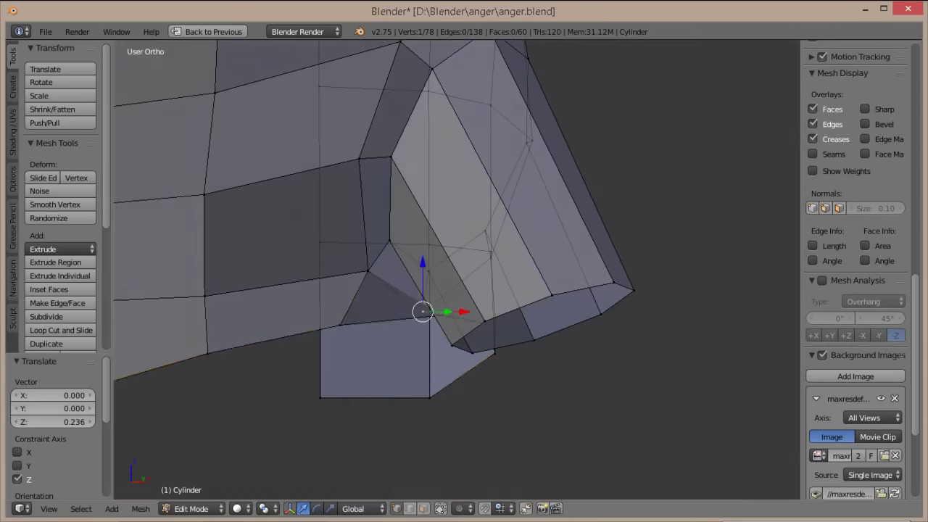
- Move the bottom vertices down and add a loop cut across the body
key("Return")
key("KP_3")
scroll(457, 218, "down", 3)
key("a")
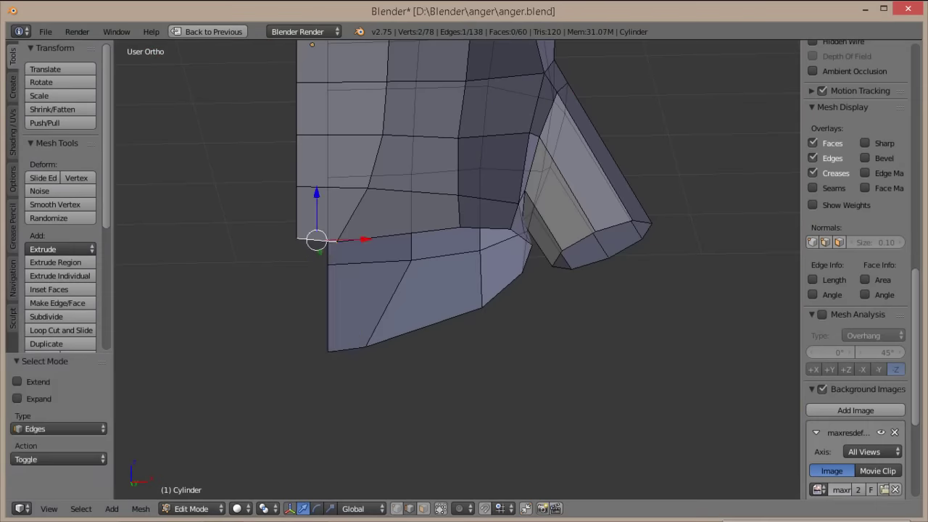
key("Return")
key("KP_1")
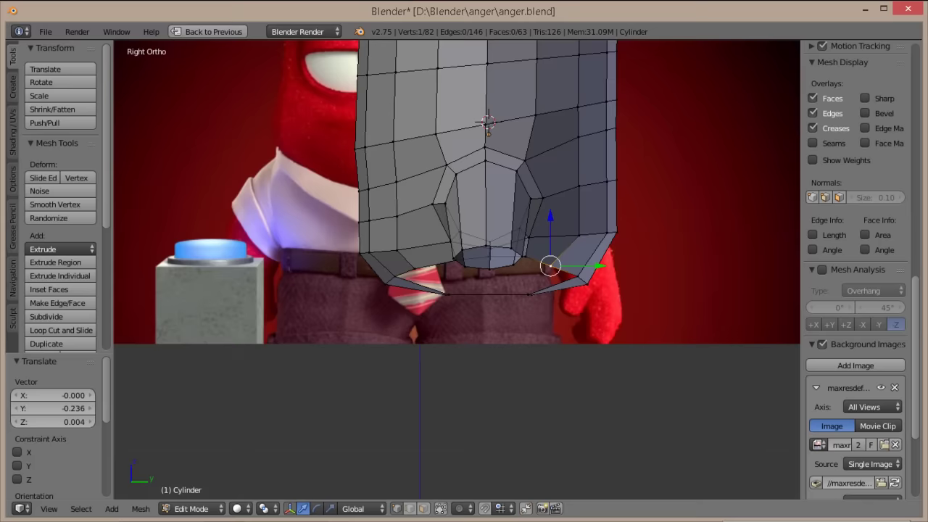
- Box-select the vertices at the leg gap and slide them along their edges
scroll(541, 79, "up", 2)
key("a")
scroll(856, 290, "down", 3)
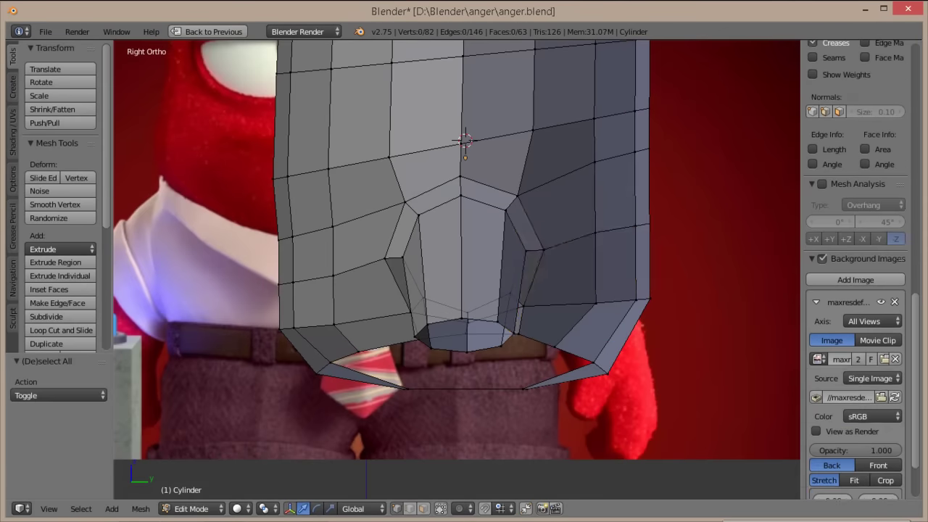
scroll(856, 290, "up", 4)
key("a")
key("a")
key("b")
left_click_drag(570, 142, 700, 201)
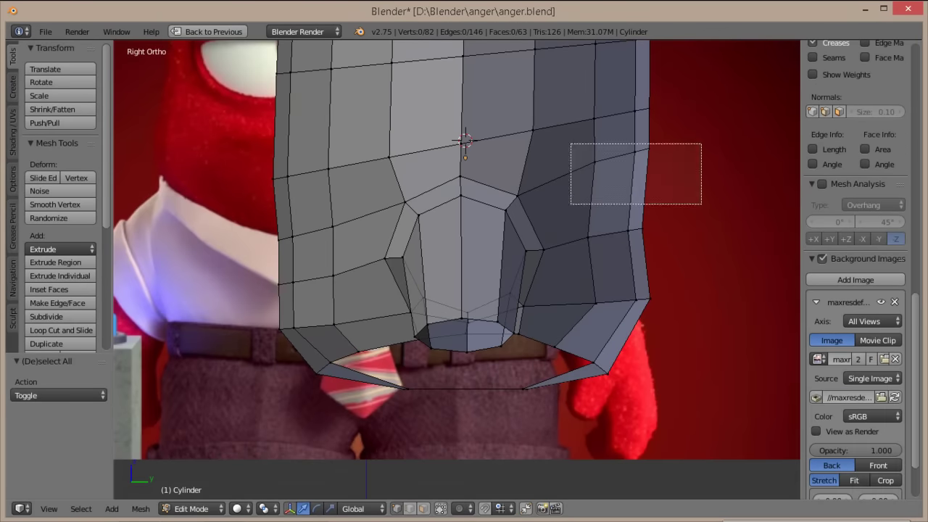
key("g")
key("g")
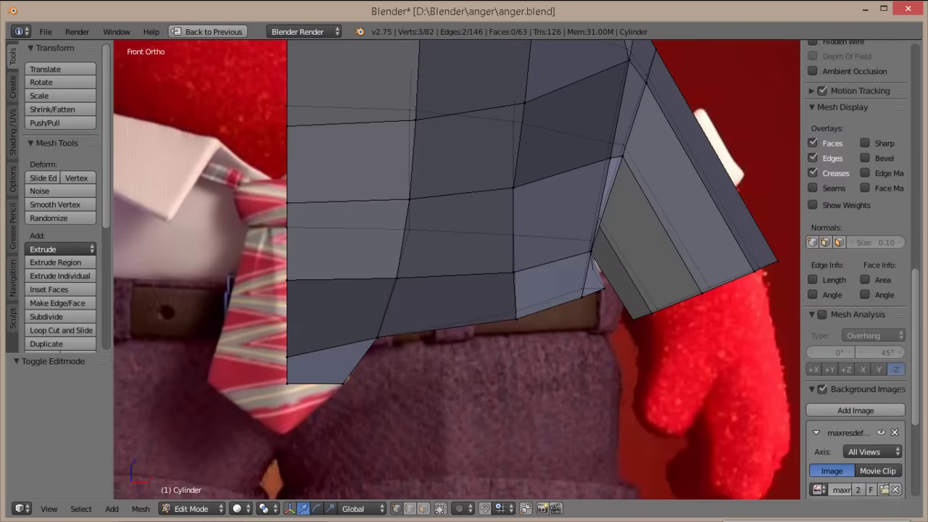
- Move a single vertex up to match the reference outline
scroll(855, 290, "down", 2)
right_click(515, 317)
key("g")
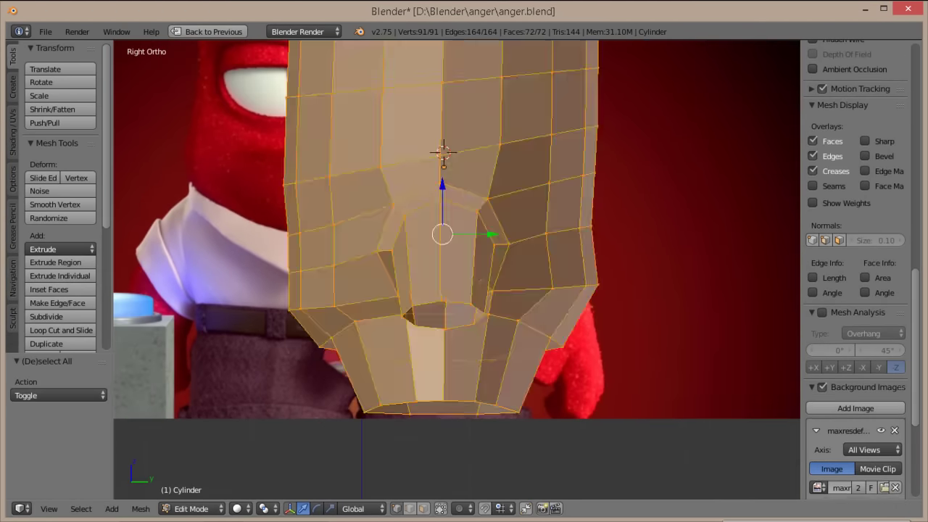
key("g")
key("g")
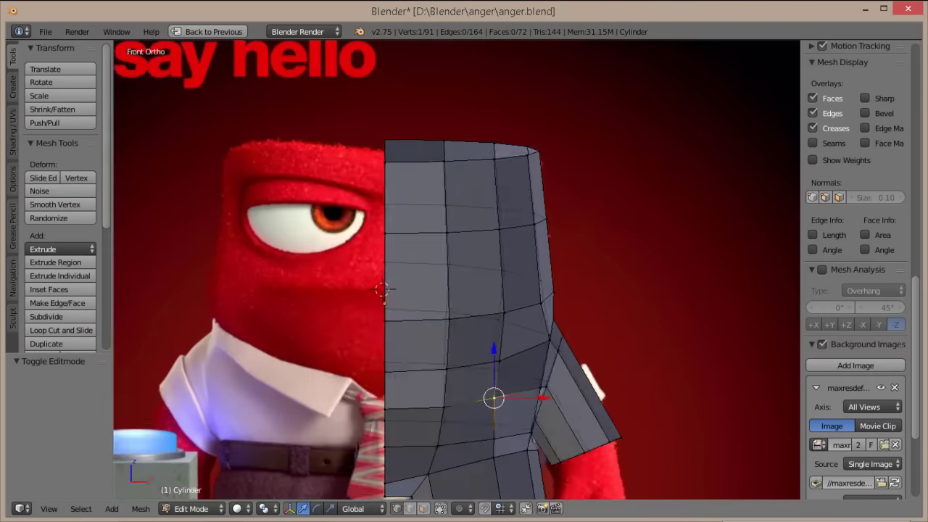
- In front view, move the armpit vertex to follow the arm outline
scroll(457, 270, "up", 1)
scroll(457, 269, "up", 3)
scroll(457, 270, "up", 1)
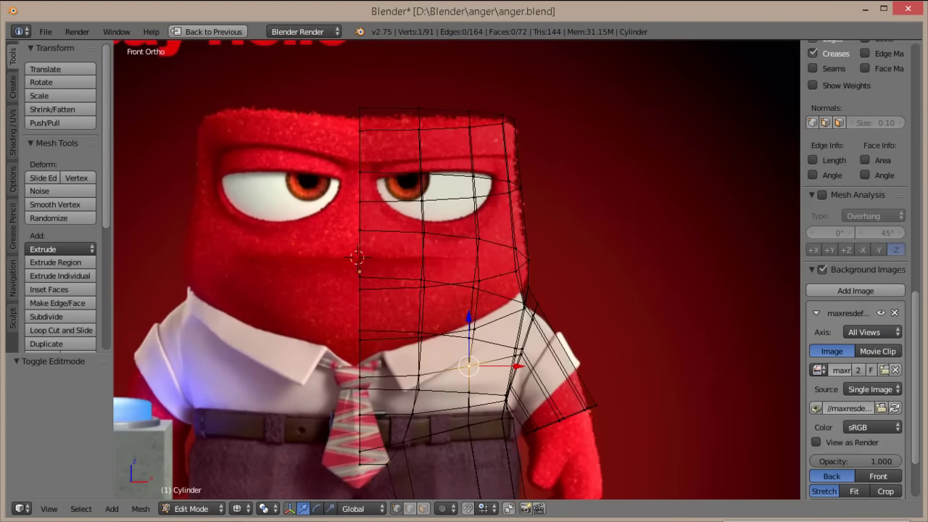
scroll(456, 270, "up", 1)
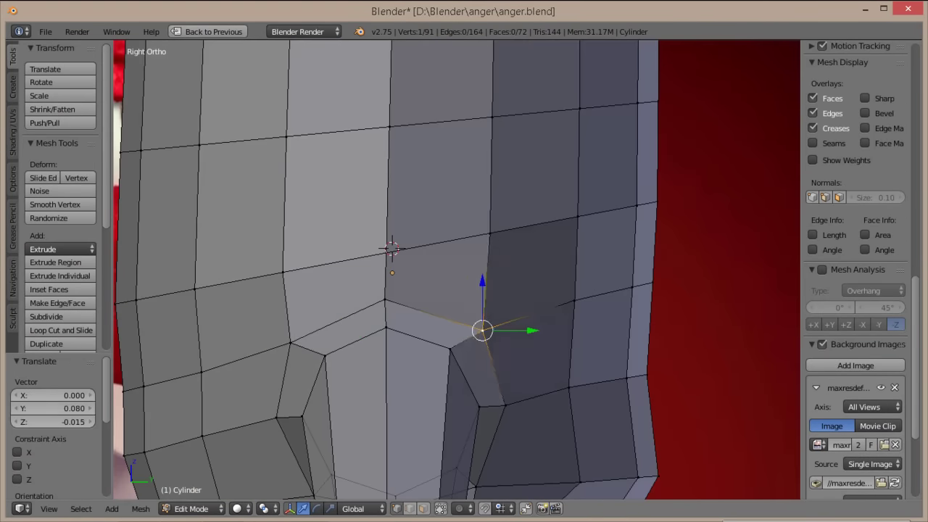
key("KP_1")
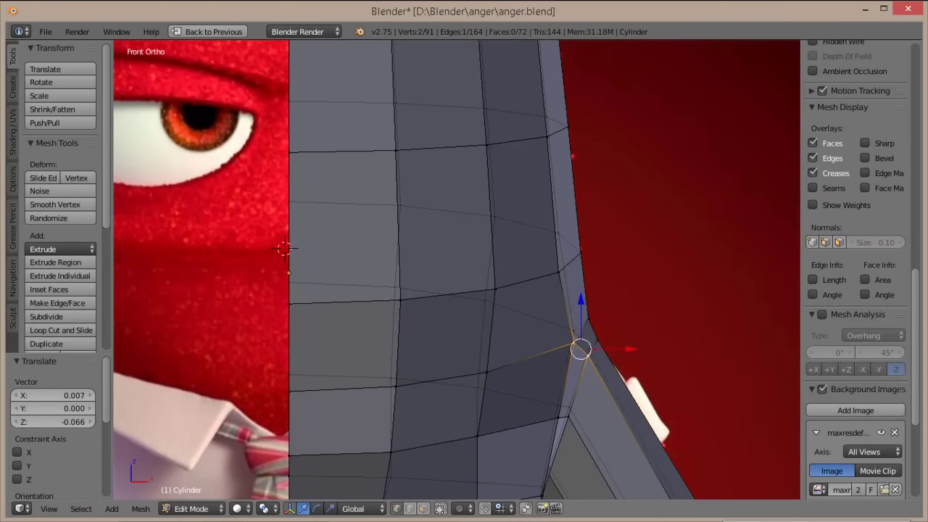
left_click(578, 356)
right_click(588, 317)
key("g")
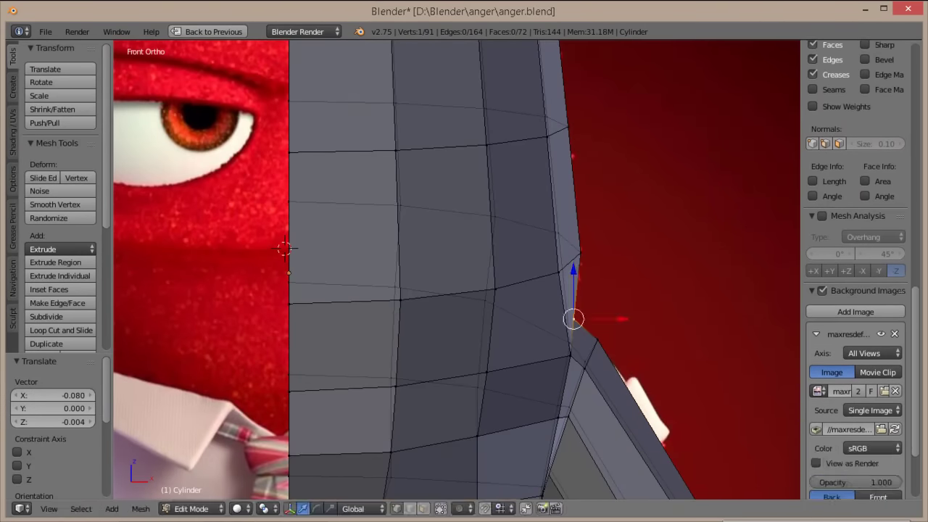
- From the opposite side, reposition the leg-gap top vertex and two bottom-edge vertices
key("ctrl+KP_1")
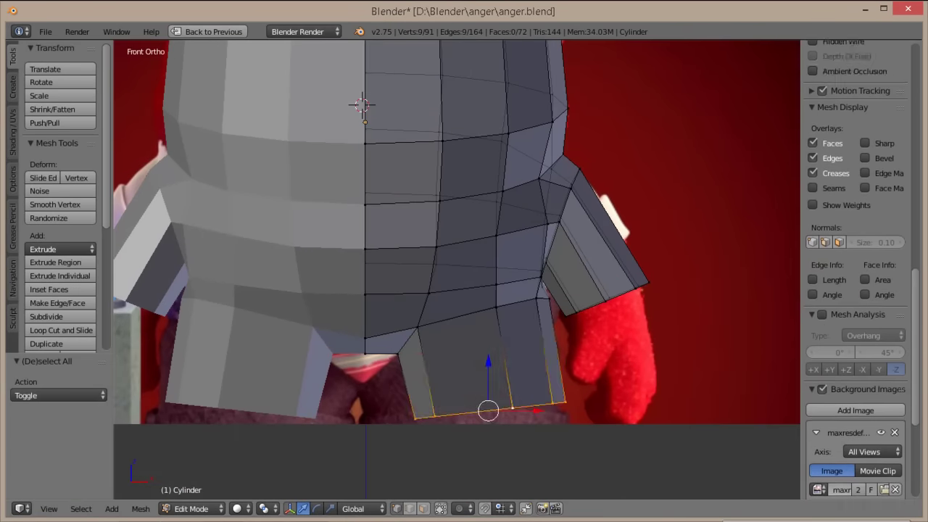
key("a")
key("a")
right_click(398, 353)
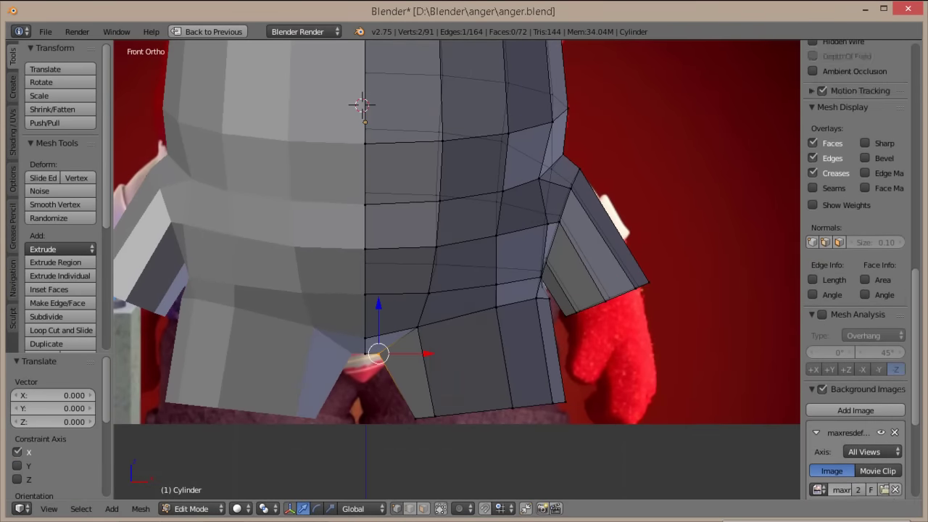
key("a")
key("b")
left_click_drag(401, 408, 366, 435)
key("g")
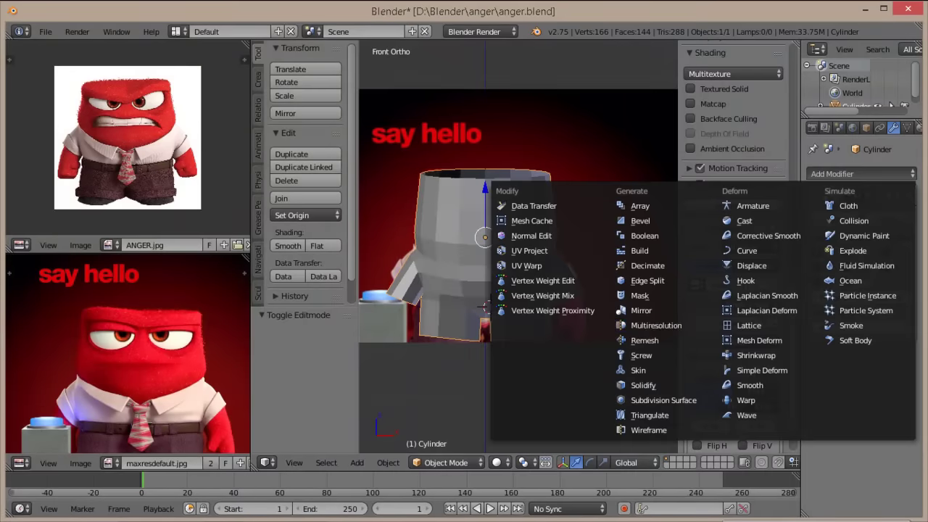
- Add a Subdivision Surface modifier and view the enlarged body in solid shading
left_click(662, 400)
key("ctrl+Up")
key("ctrl+Up")
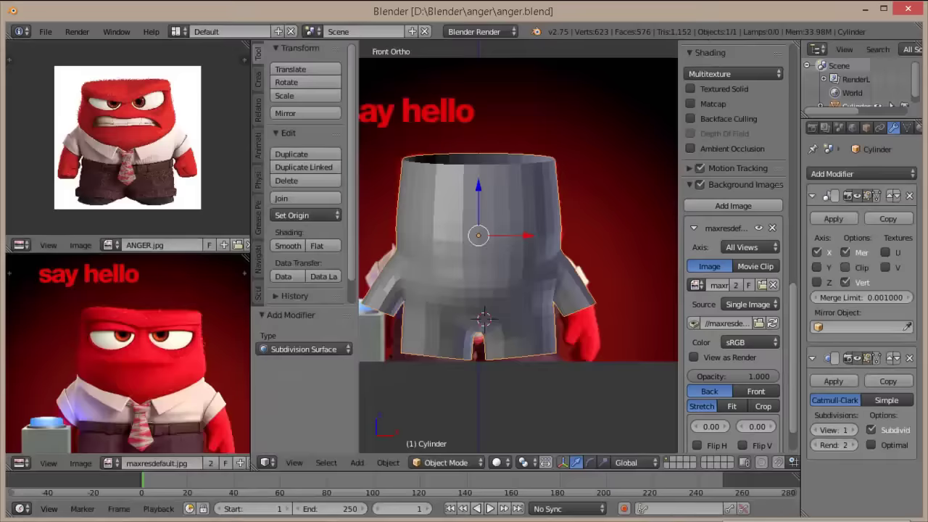
key("ctrl+Up")
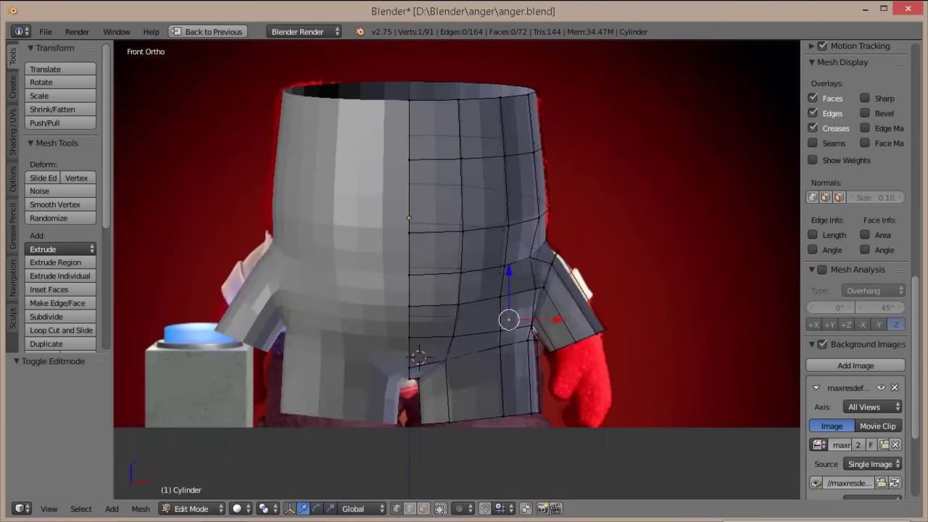
key("z")
scroll(391, 181, "up", 5)
- Select the top rim loop in vertex mode and extrude it inward to 0.453
key("ctrl+Tab")
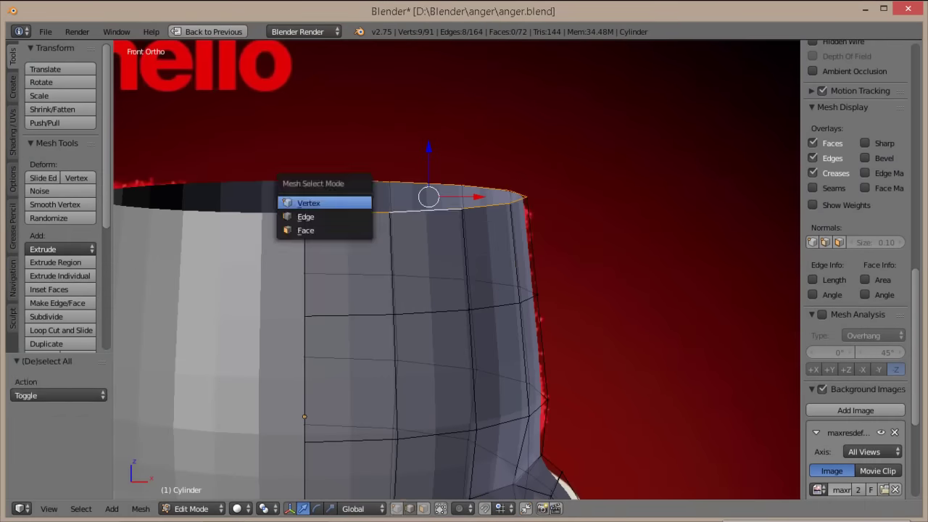
key("shift+s")
key("Tab")
key("Tab")
key("ctrl+Tab")
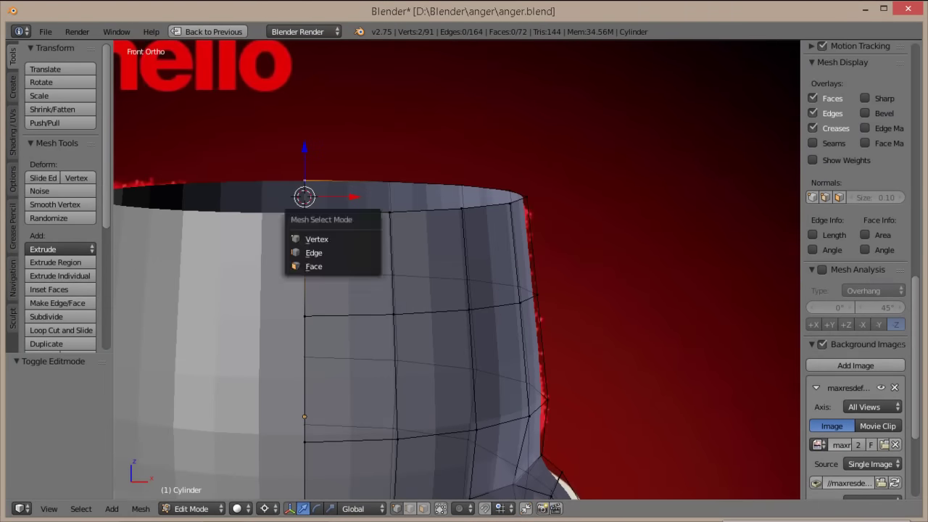
right_click(413, 182, "alt")
key("e")
key("Escape")
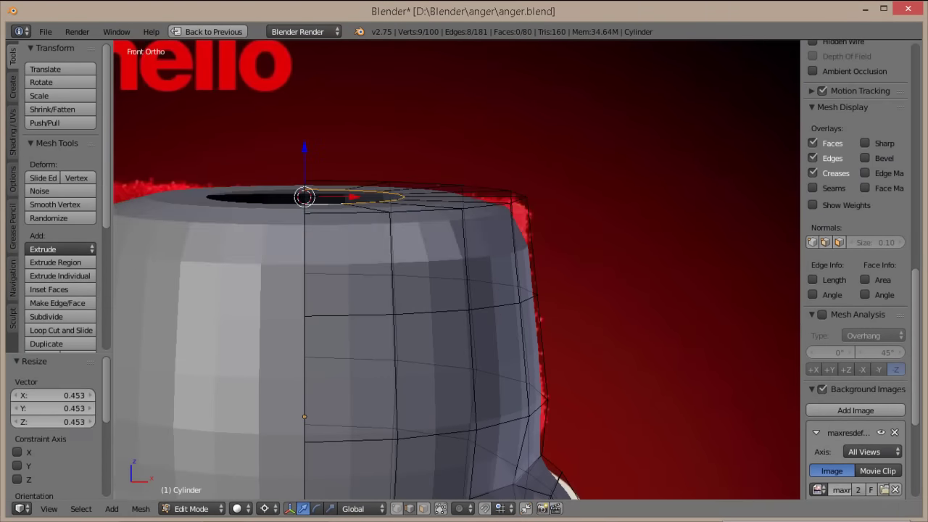
middle_click_drag(507, 188, 511, 298)
- Scale the top rim of the head inward again and check the body from the front view
key("s")
left_click(479, 281)
key("Tab")
key("KP_1")
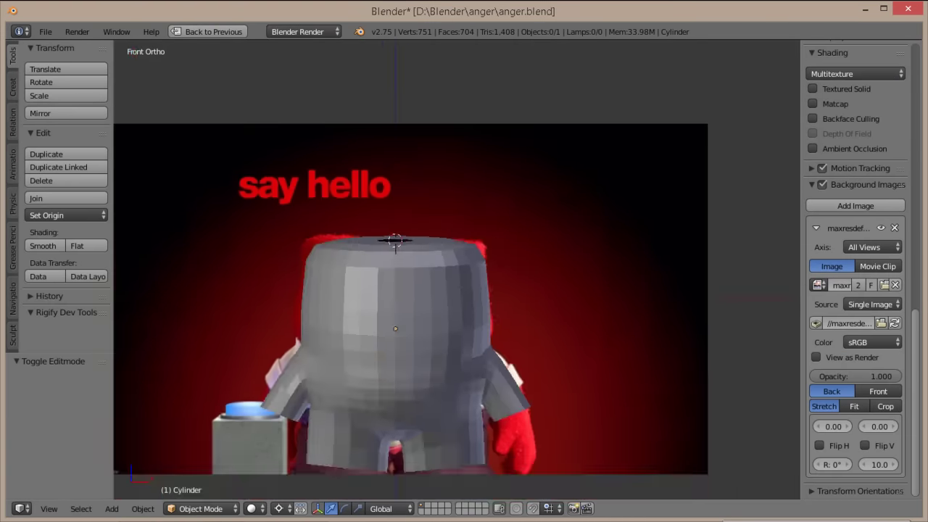
scroll(435, 240, "up", 4)
scroll(435, 239, "up", 3)
key("Tab")
key("z")
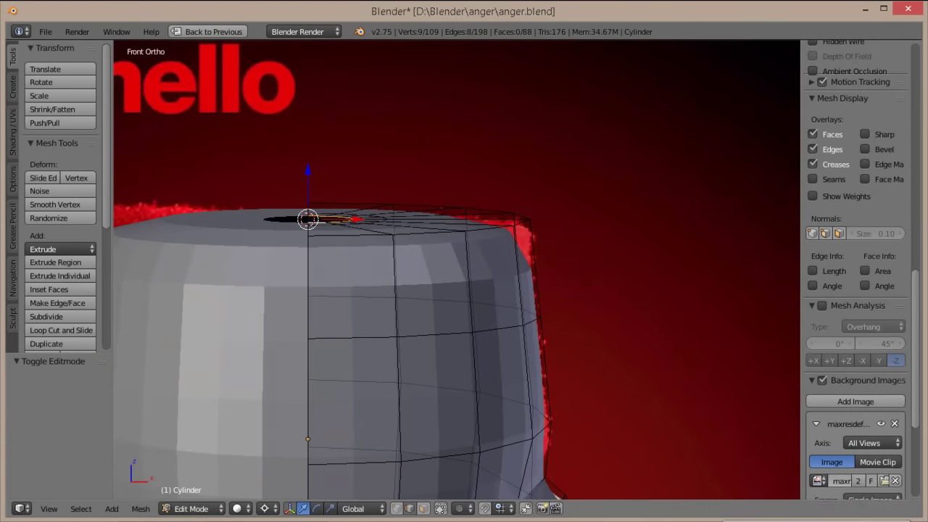
- Add a horizontal loop cut across the face and slide it down toward eye height
key("ctrl+r")
left_click(464, 269)
right_click(464, 268)
key("z")
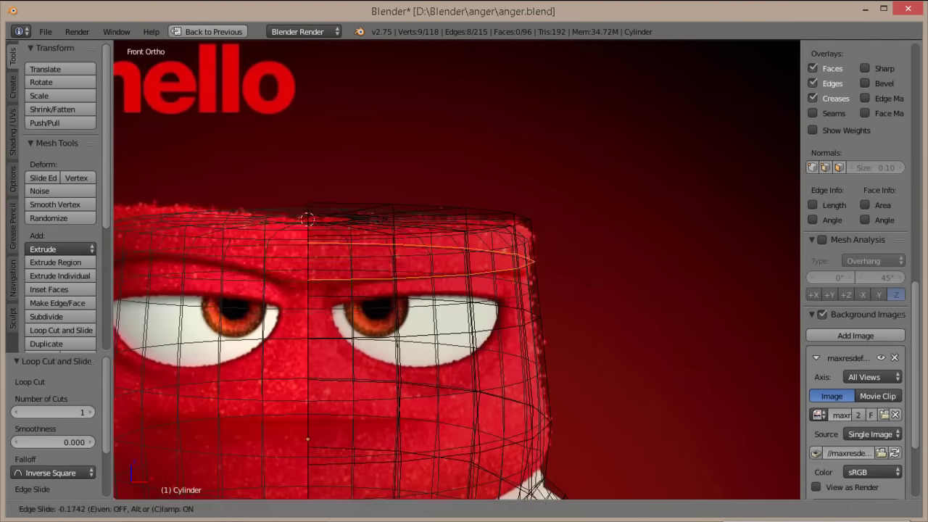
left_click(308, 219)
key("z")
middle_click_drag(307, 219, 321, 157, "shift")
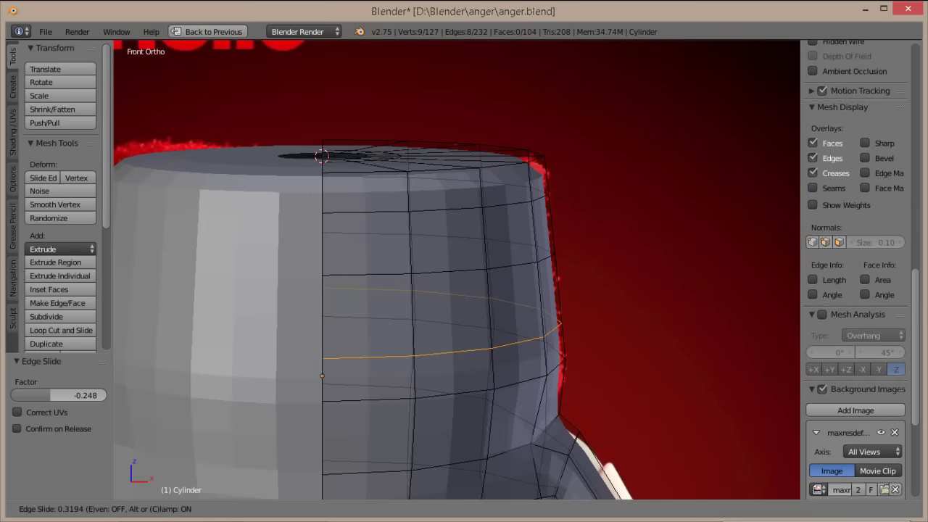
right_click(322, 156)
- Add a second centred loop cut across the face, then select a face in the eye area
left_click(322, 156)
right_click(322, 156)
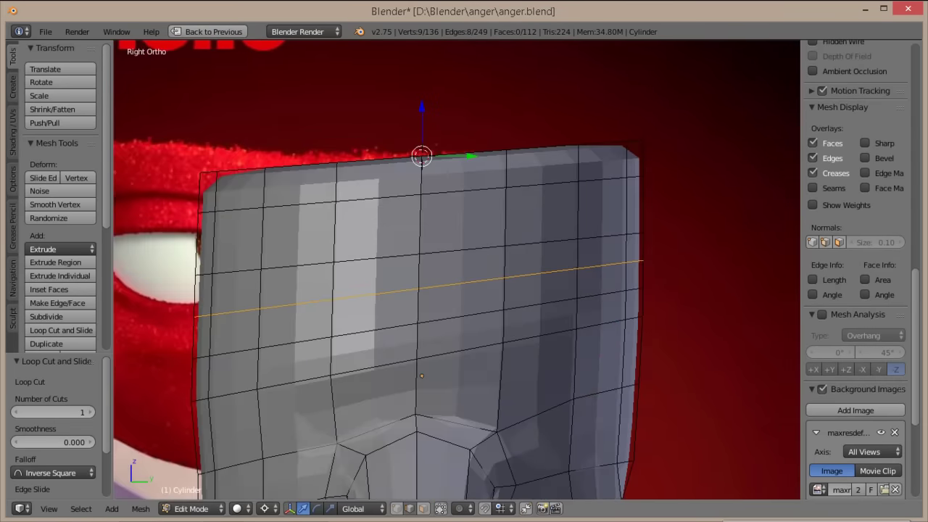
scroll(362, 181, "down", 3)
scroll(296, 118, "up", 3)
key("z")
- Open a hole in the eye area and switch to vertex selection
key("z")
key("ctrl+Tab")
left_click(348, 366)
key("z")
key("z")
key("KP_3")
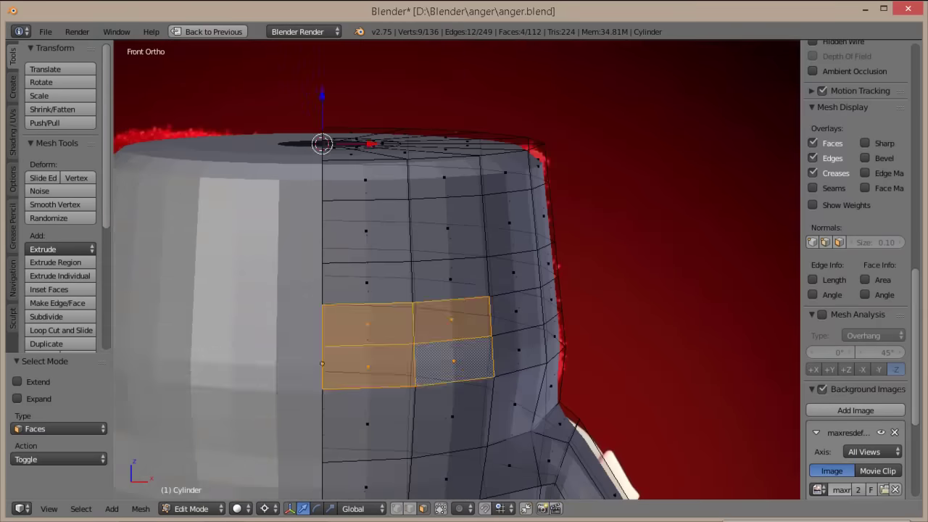
key("KP_1")
key("z")
key("ctrl+Tab")
left_click(425, 321)
- Move a corner vertex of the eye hole sideways toward the eye shape
right_click(495, 300)
key("KP_3")
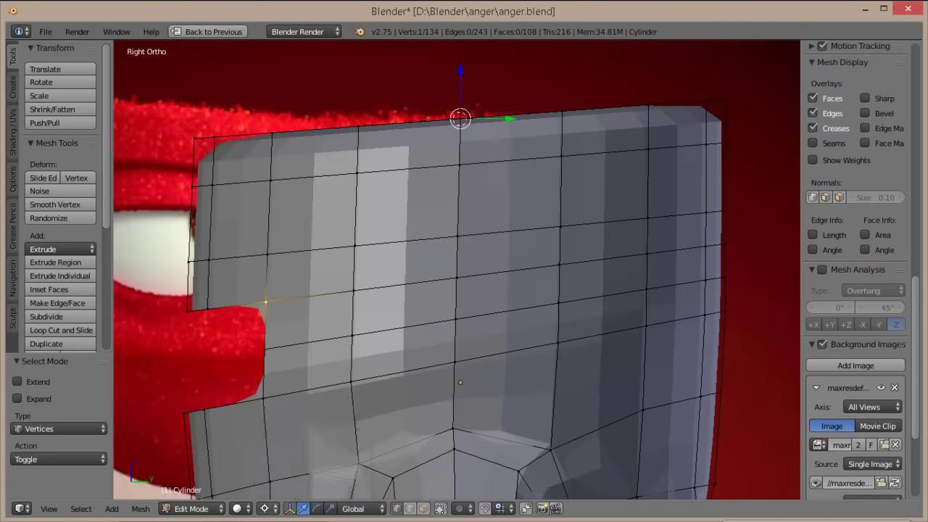
scroll(457, 269, "up", 2)
scroll(457, 268, "up", 2)
key("g")
key("Return")
key("KP_1")
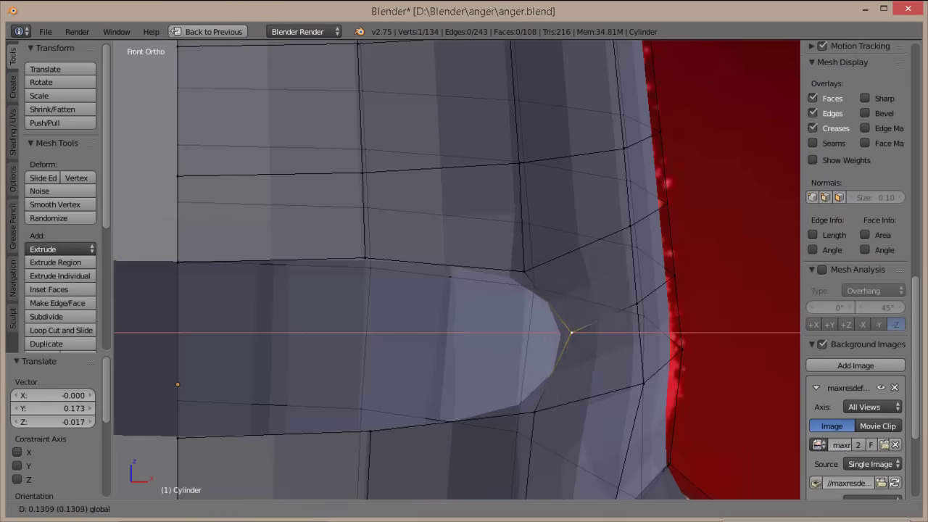
key("Return")
- Adjust the vertex to round the eye corner, checking front and side views
key("KP_3")
scroll(456, 268, "up", 2)
key("g")
key("Return")
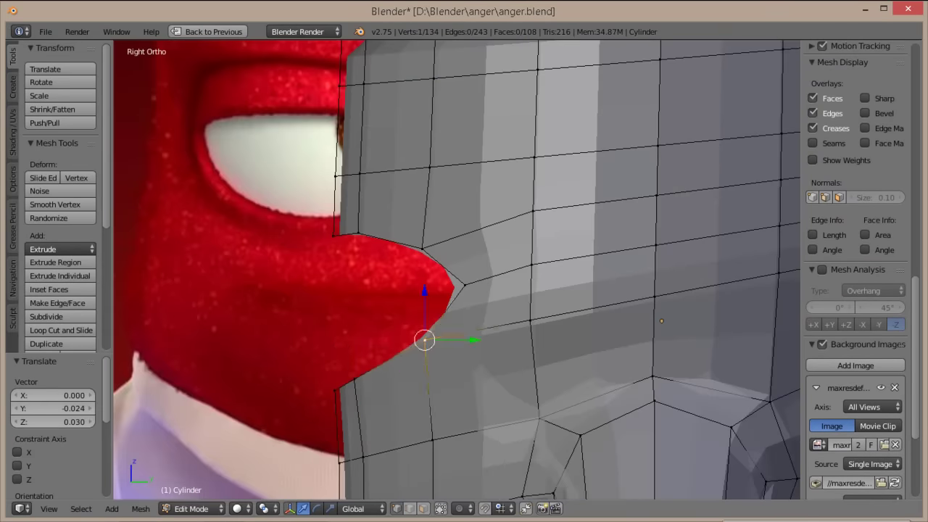
key("KP_1")
key("KP_3")
- Select the eye-opening vertices, snap the 3D cursor to them, and extrude the rim inward
key("ctrl+Tab")
left_click(466, 311)
middle_click_drag(466, 311, 406, 290)
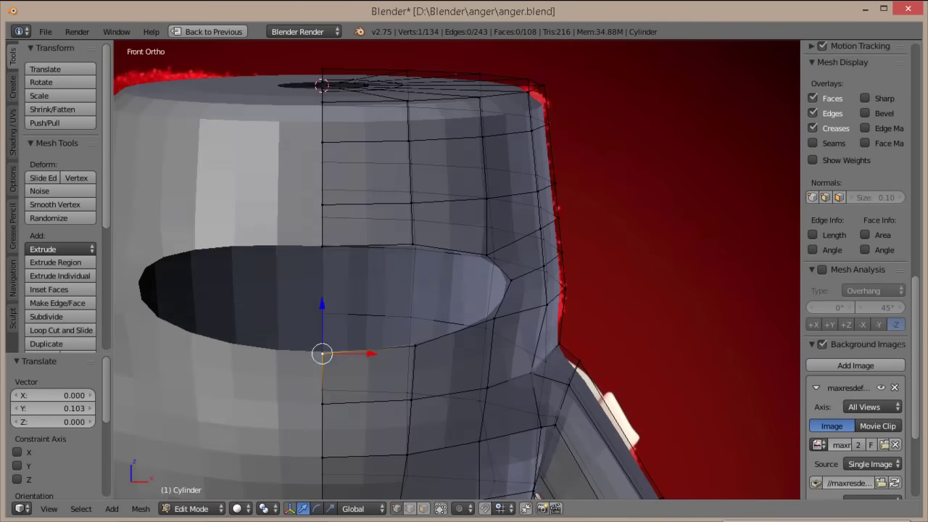
key("shift+s")
key("Tab")
key("Tab")
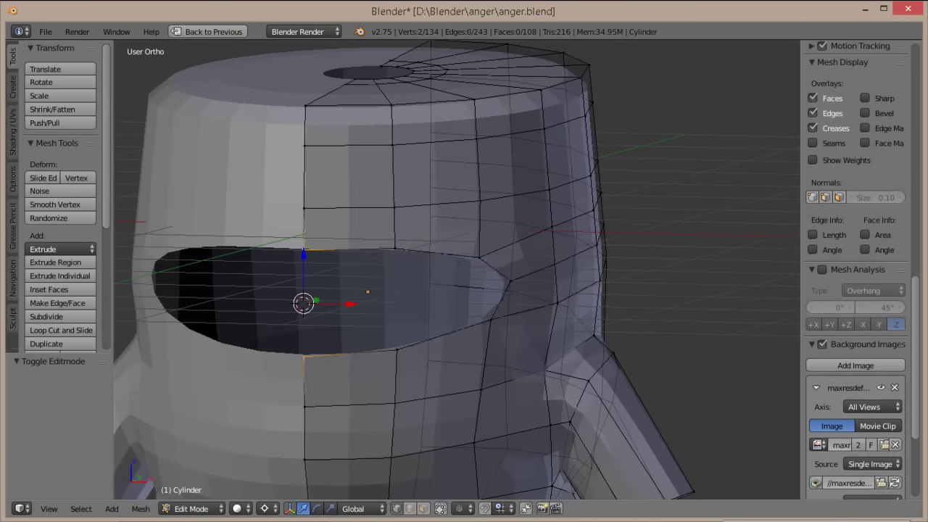
key("e")
key("s")
- Flatten the extruded eye rim vertically into a slit and adjust its height
key("KP_3")
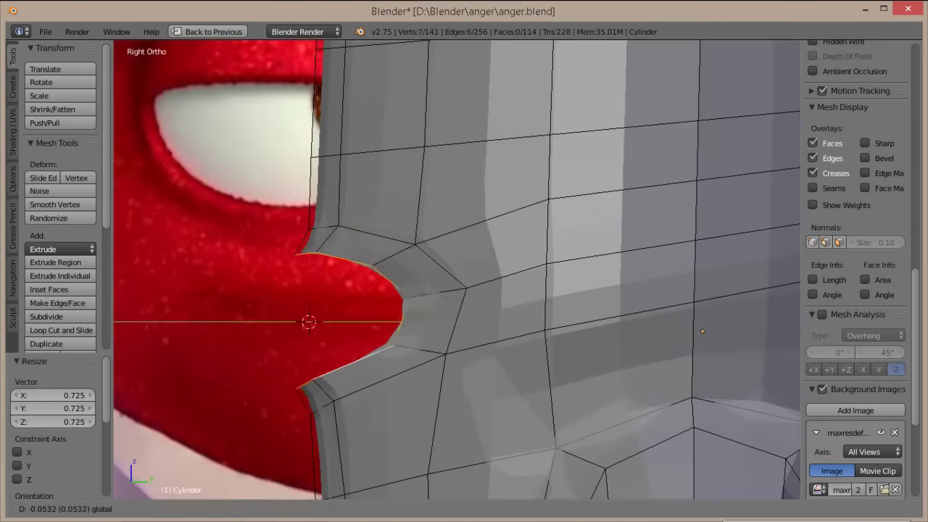
key("KP_1")
key("z")
key("KP_3")
left_click(300, 259)
key("KP_1")
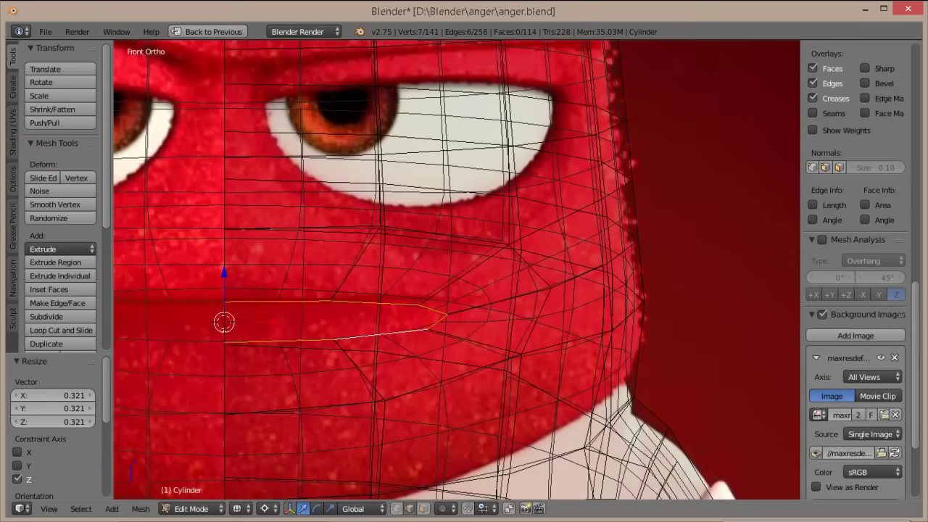
scroll(261, 212, "up", 2)
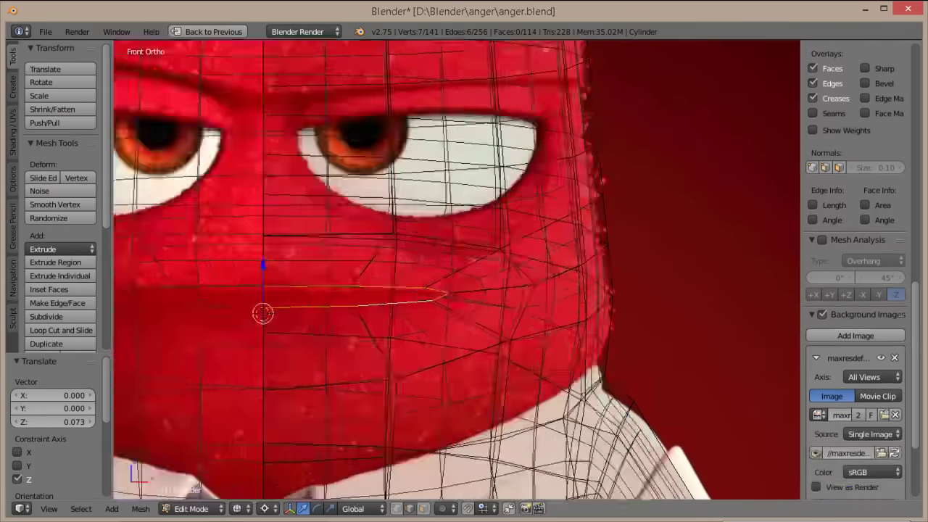
key("s")
key("Return")
key("KP_3")
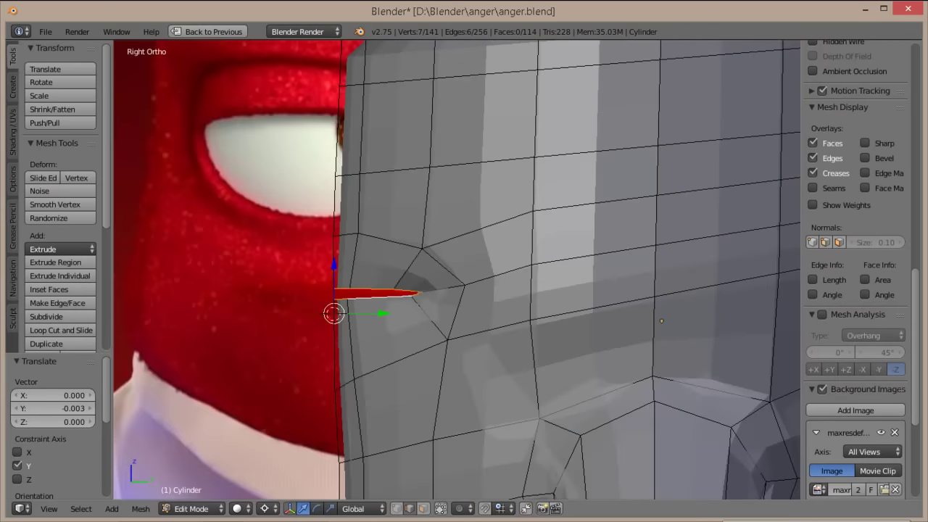
key("Tab")
- Change the transform pivot point and move a vertex on the eye slit
left_click(264, 508)
left_click(280, 445)
key("Tab")
key("ctrl+Tab")
left_click(379, 310)
scroll(290, 326, "up", 3)
right_click(353, 283)
key("g")
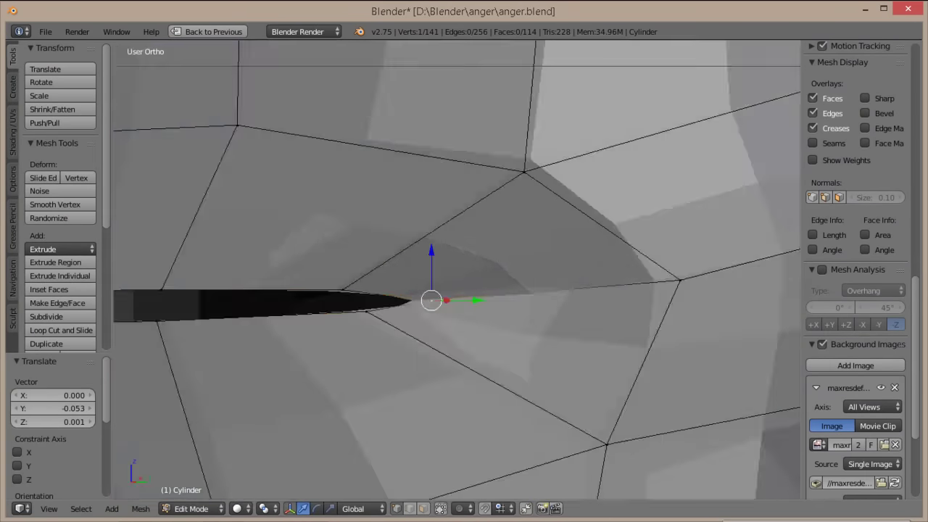
middle_click_drag(464, 290, 508, 275)
key("KP_3")
key("Return")
key("Tab")
- Check the head shape from front and side views, toggling edit mode
key("KP_1")
scroll(457, 269, "down", 3)
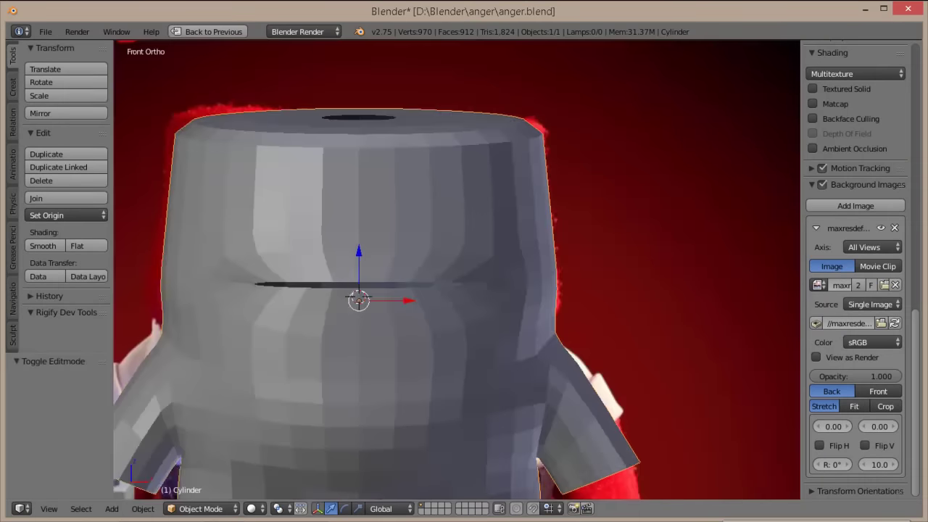
key("KP_3")
scroll(457, 269, "up", 3)
key("Tab")
scroll(457, 269, "up", 3)
key("Tab")
key("KP_1")
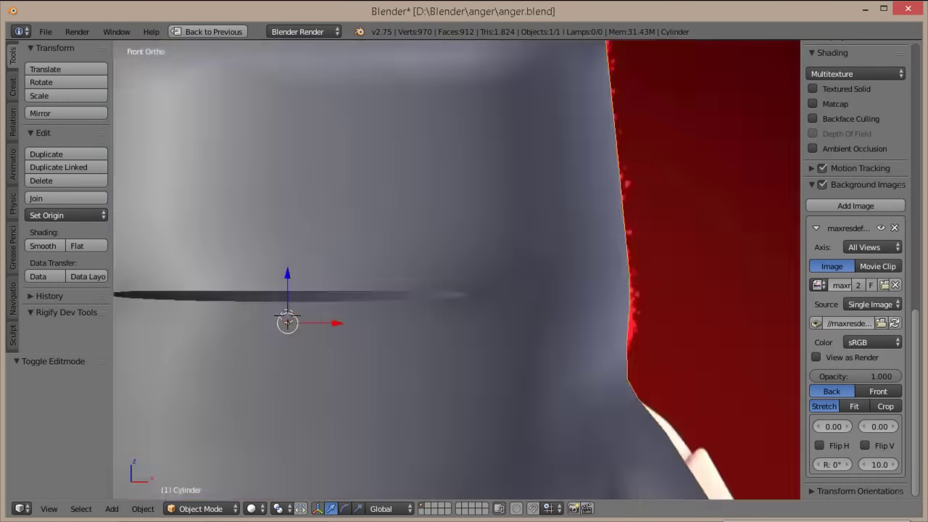
scroll(457, 268, "up", 3)
key("Tab")
- Reposition the selected vertex around the mouth area and preview the head from the front
key("g")
mouse_move(464, 305)
middle_mouse_down("shift")
mouse_move(465, 228)
mouse_move(447, 298)
mouse_move(507, 239)
middle_mouse_up("shift")
key("Return")
scroll(457, 268, "down", 3)
key("Tab")
key("KP_1")
scroll(457, 269, "up", 5)
key("Tab")
- Commit a centred edge loop across the face and inspect it from an angle and side
scroll(457, 269, "up", 1)
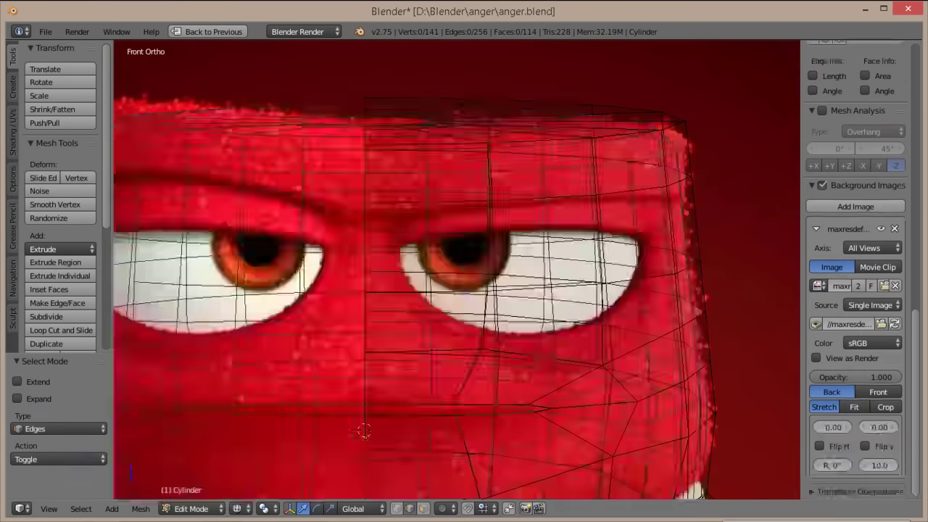
left_click(427, 254)
right_click(426, 253)
scroll(456, 270, "down", 3)
key("Escape")
middle_click_drag(456, 268, 500, 253)
scroll(456, 269, "up", 2)
key("KP_3")
scroll(464, 275, "up", 4)
- Move the new edge loop into place in edge selection mode, then compare against the front reference
key("ctrl+Tab")
left_click(451, 303)
middle_click_drag(463, 275, 435, 218)
key("g")
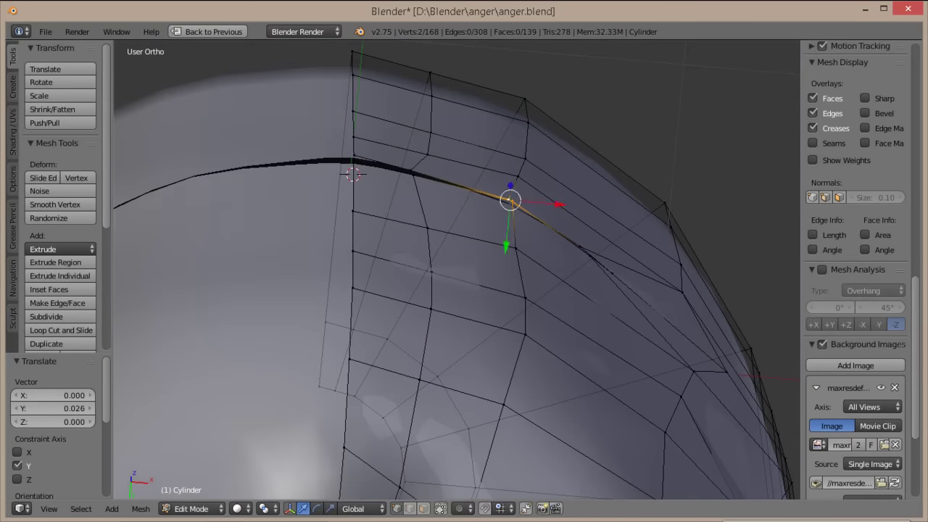
left_click(353, 174)
middle_click_drag(353, 174, 321, 304)
key("Tab")
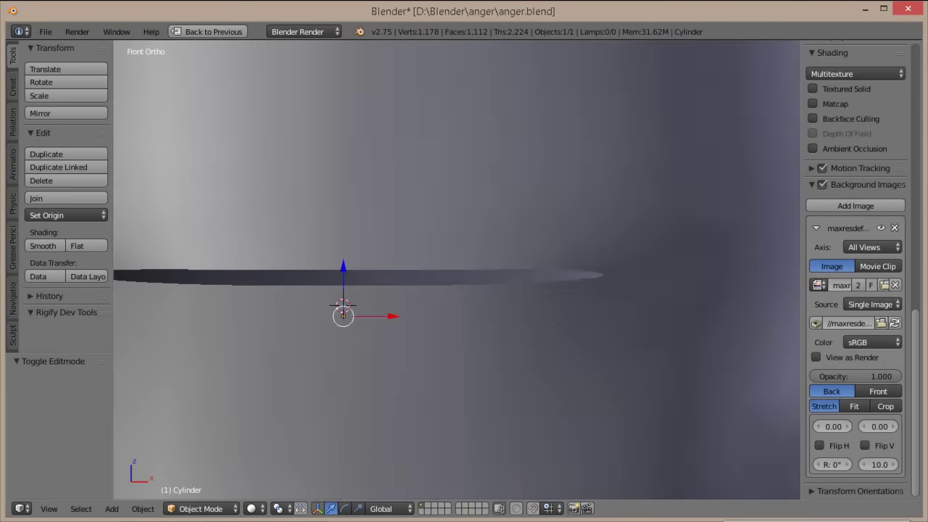
scroll(338, 307, "down", 2)
key("KP_1")
- Move eye-rim vertices vertically and sideways to follow the reference eye outline
key("Tab")
scroll(457, 269, "up", 2)
scroll(457, 268, "up", 2)
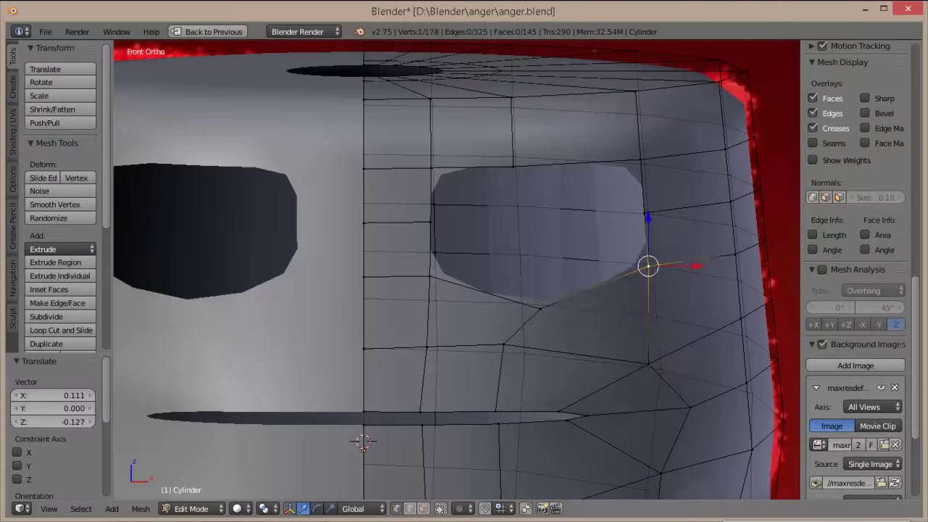
key("KP_3")
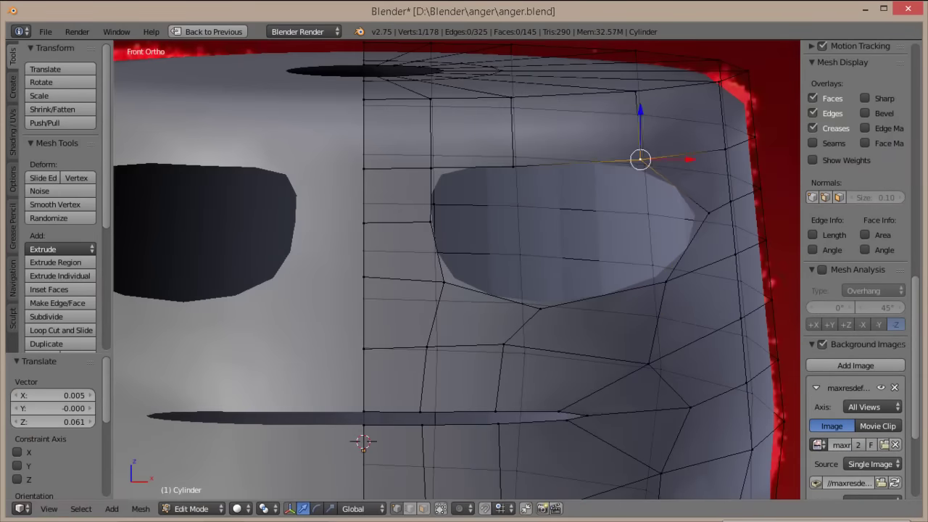
key("Tab")
key("Tab")
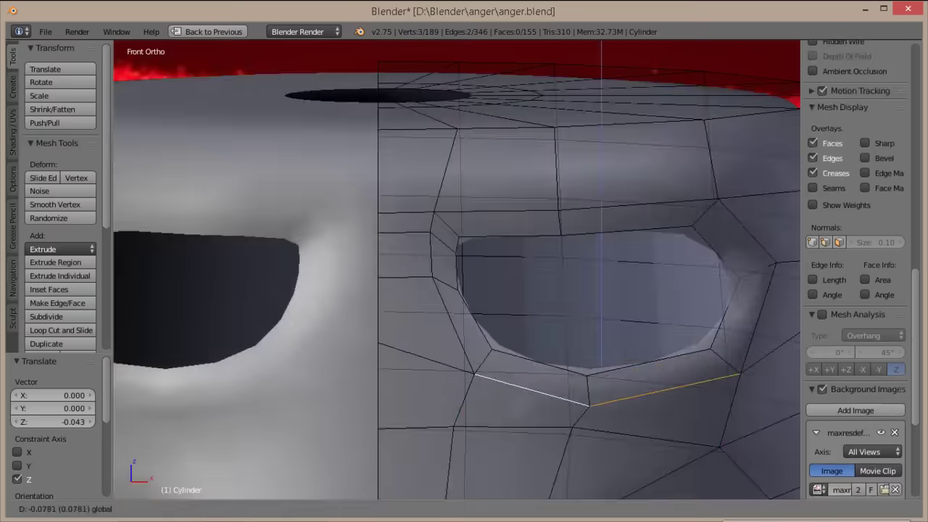
key("Return")
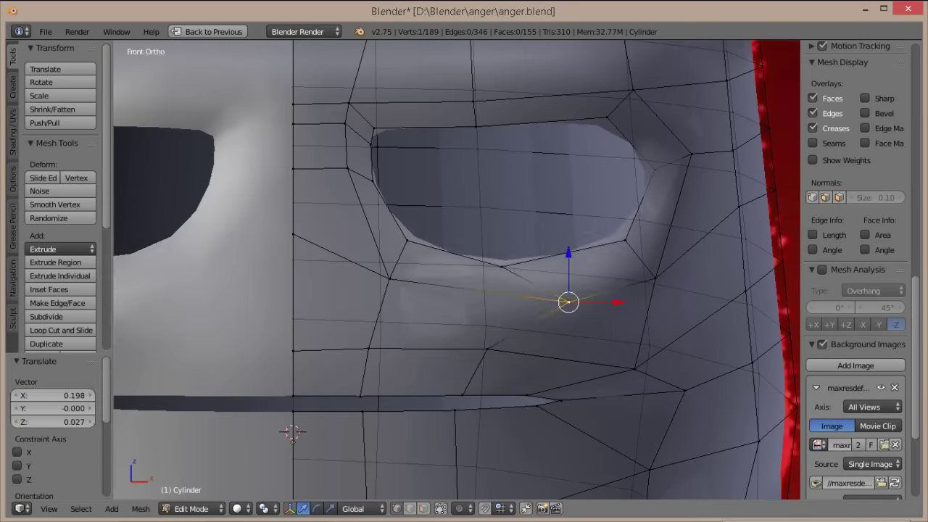
right_click(654, 278)
left_click(710, 153)
key("g")
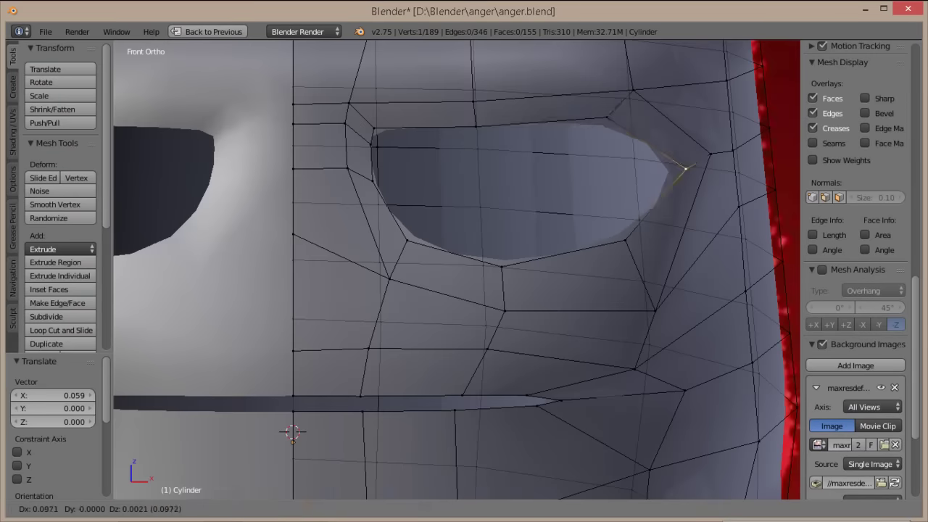
key("Return")
key("KP_3")
- Check the face from the front, then shift the edge beside the eye socket sideways
key("Tab")
key("KP_1")
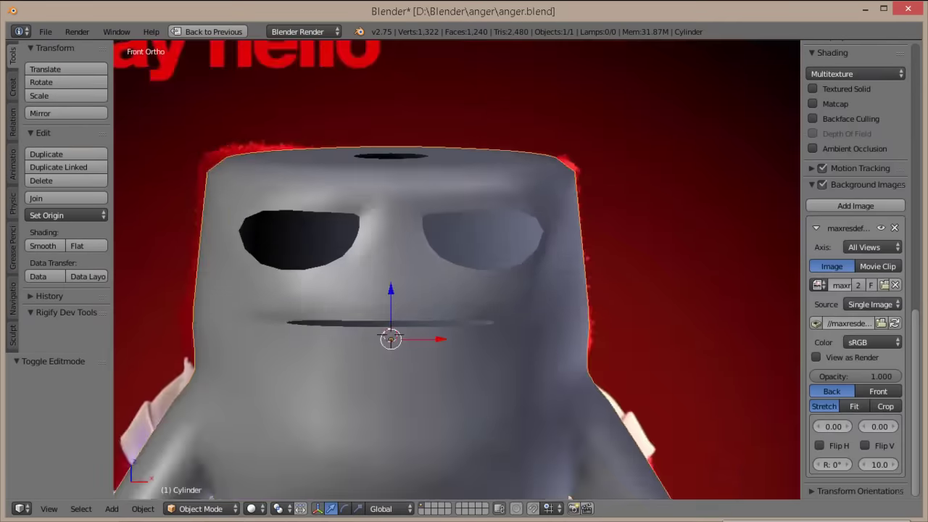
scroll(372, 431, "up", 3)
key("Tab")
right_click(358, 248, "shift")
key("g")
left_click(411, 248)
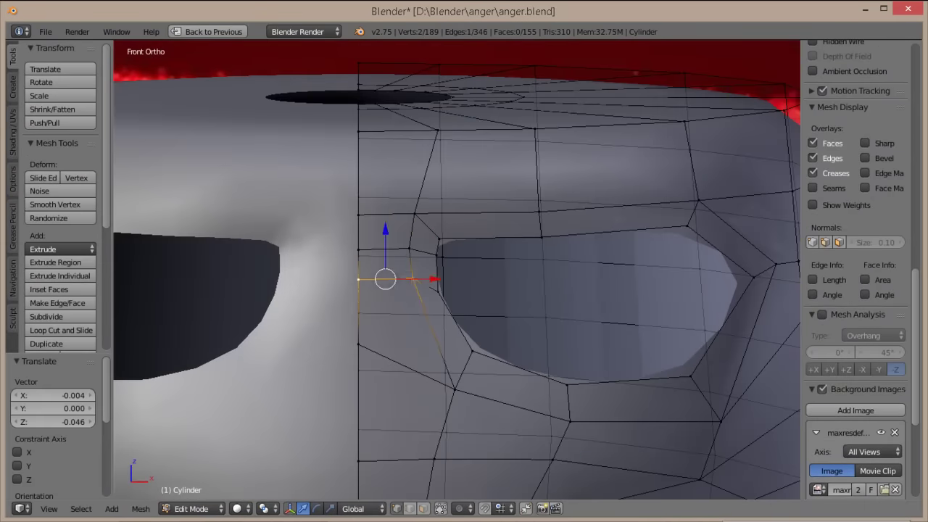
- Reposition the vertex below the eye and check the head from front and side views
right_click(358, 360)
key("g")
key("Return")
key("Tab")
scroll(457, 269, "down", 5)
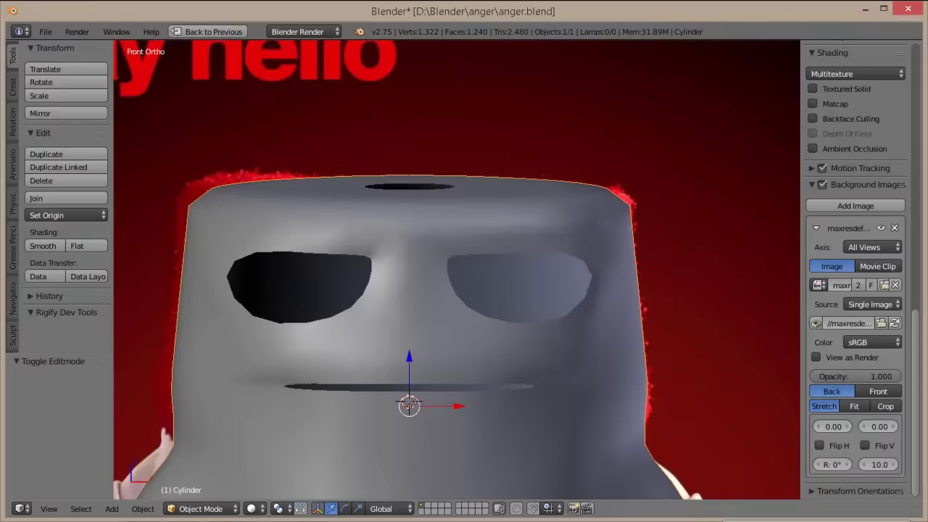
key("Tab")
scroll(648, 450, "up", 2)
key("KP_3")
key("KP_1")
key("KP_3")
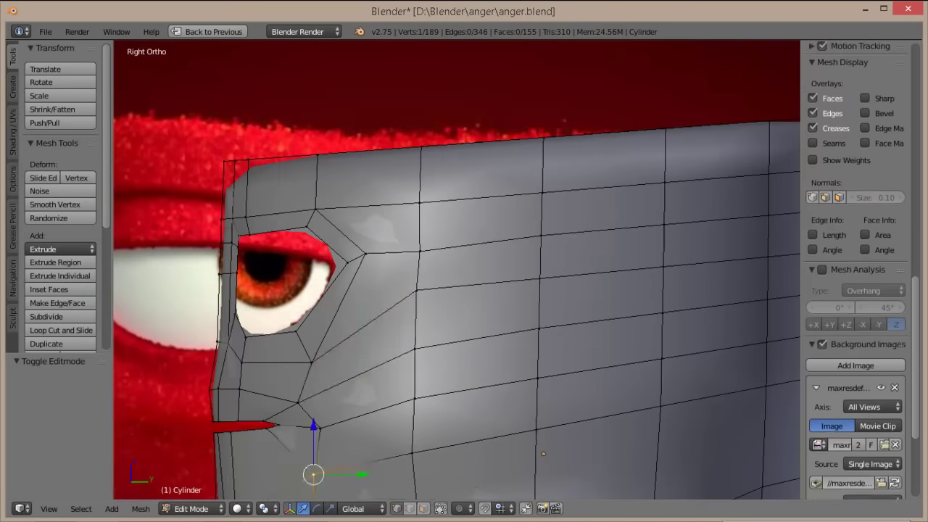
- Delete the faces below the eye socket in face select mode
key("3")
right_click(360, 352)
left_click(327, 163)
key("ctrl+Tab")
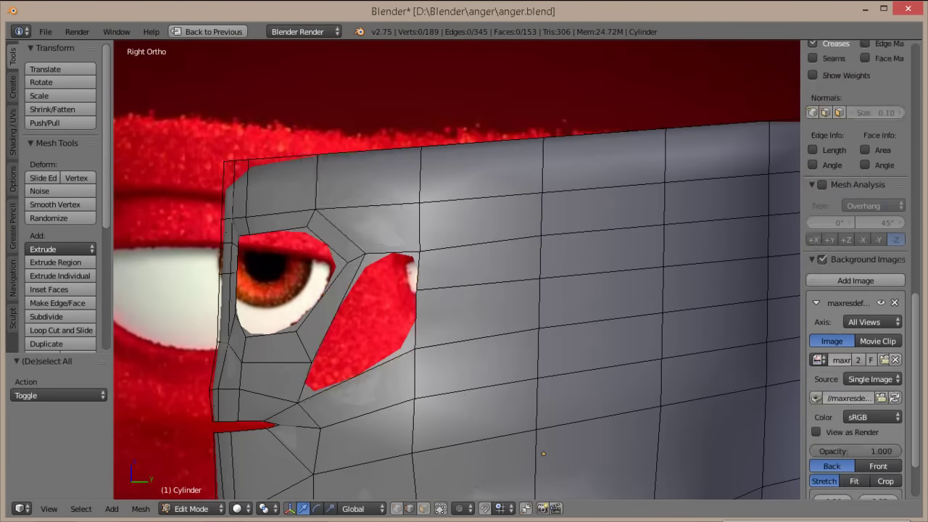
scroll(855, 326, "up", 4)
scroll(457, 326, "down", 1)
right_click(471, 283, "alt")
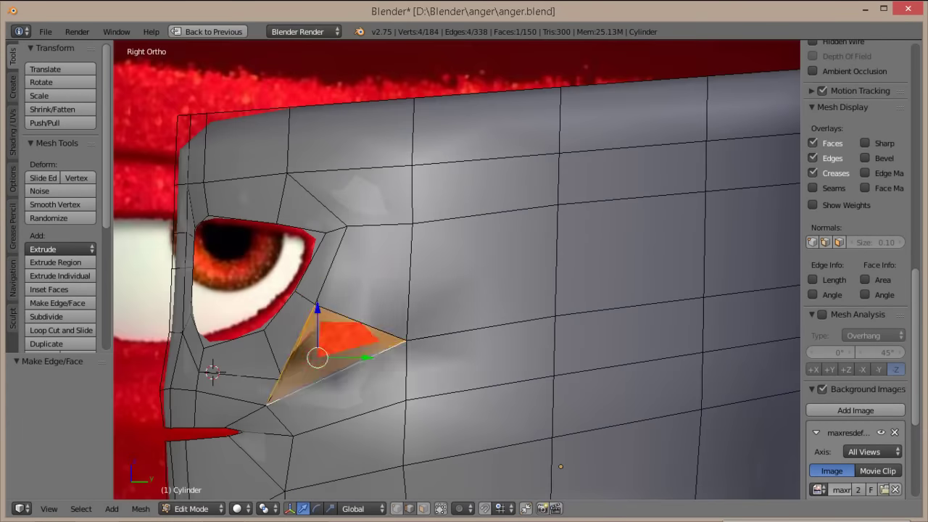
- Move a vertex at the hole's edge and fill the gap under the eye with a new face
key("KP_4")
key("KP_3")
key("ctrl+Tab")
left_click(307, 333)
right_click(265, 360)
key("g")
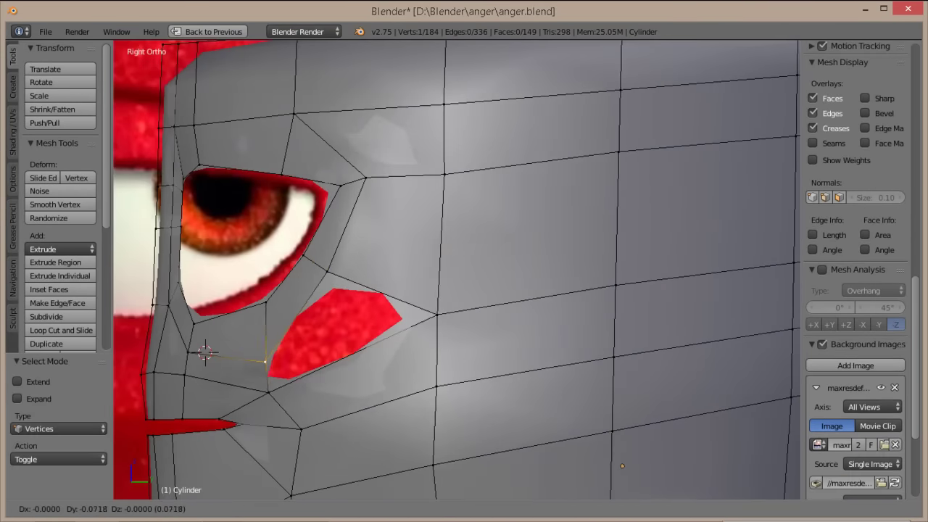
left_click(302, 376)
key("f")
- Drag the vertex beside the eye down to a new position
scroll(435, 305, "down", 5)
scroll(435, 304, "up", 5)
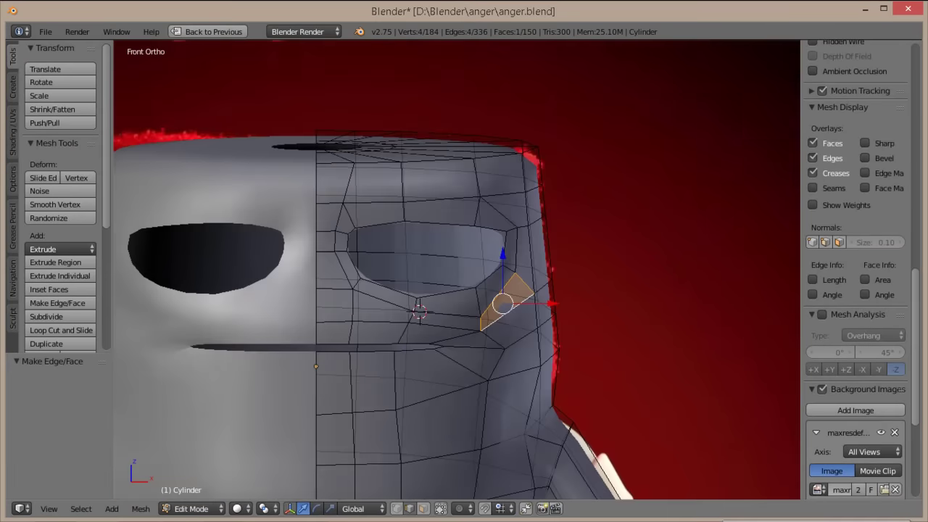
key("ctrl+Tab")
left_click(417, 293)
scroll(435, 290, "down", 2)
right_click(457, 256)
key("g")
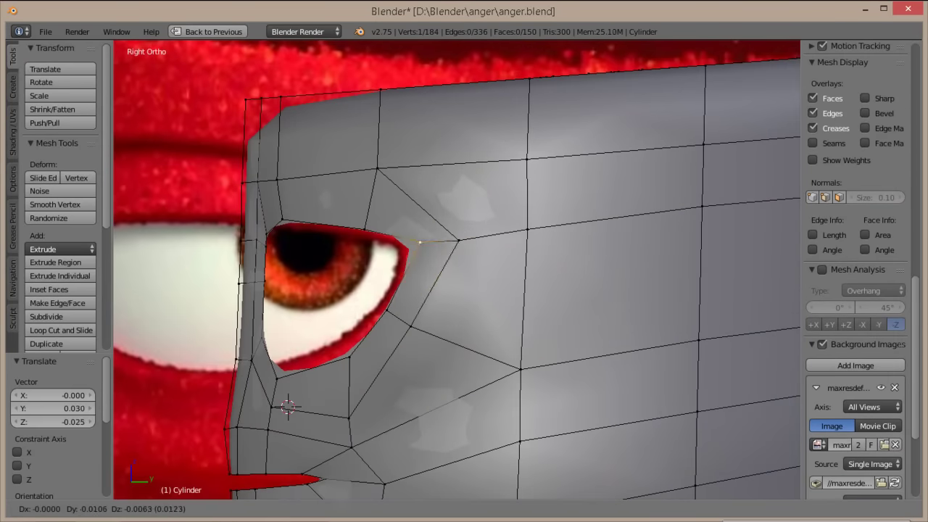
left_click(443, 337)
- Edge-slide the cheek loop to follow the reference, then preview the head from the front
scroll(457, 269, "down", 5)
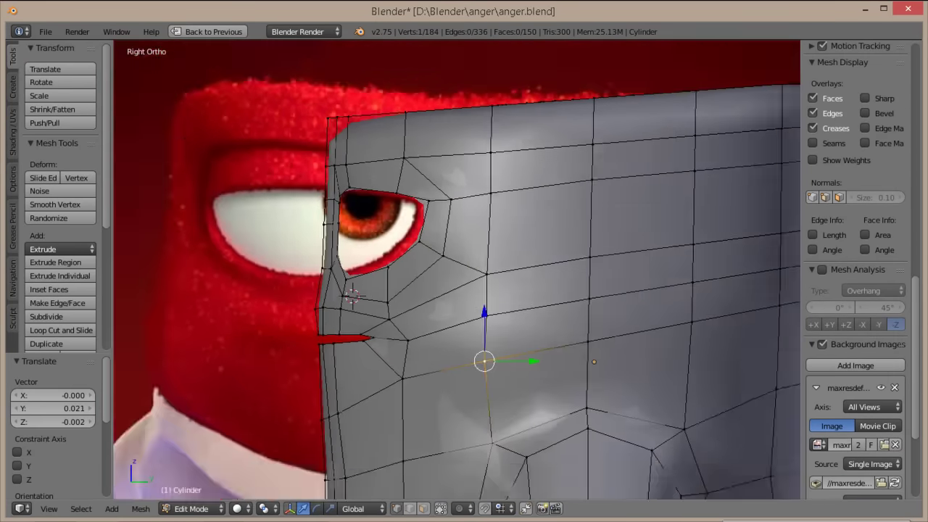
key("a")
scroll(456, 269, "up", 2)
right_click(468, 316, "alt")
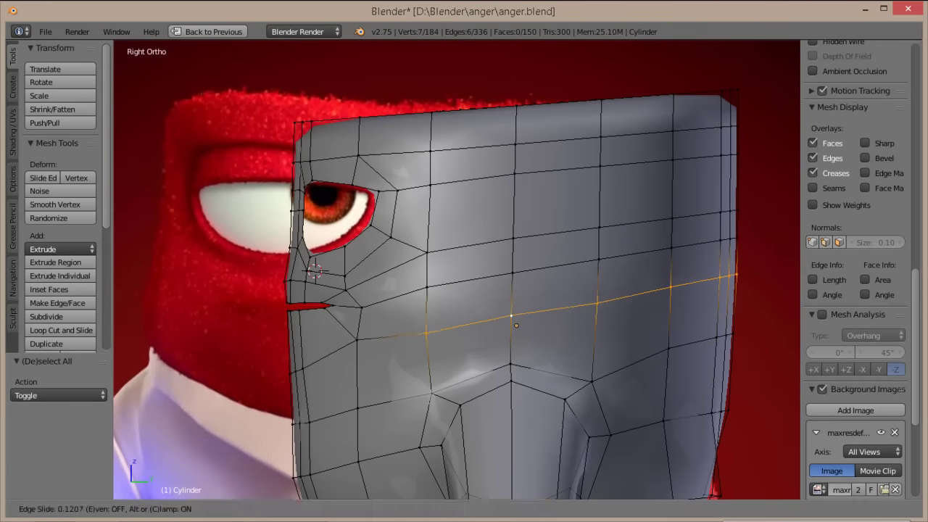
left_click(516, 325)
key("a")
right_click(355, 313, "alt")
key("Tab")
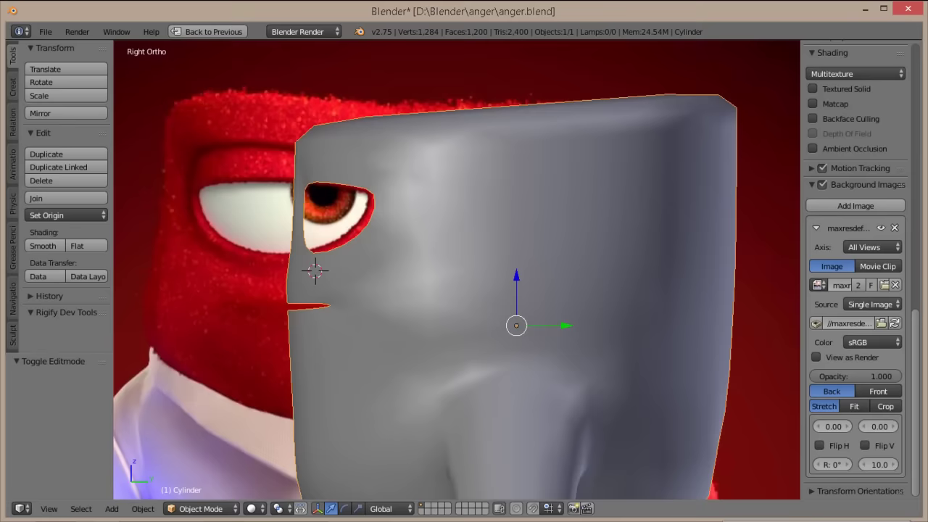
key("KP_1")
scroll(381, 155, "up", 4)
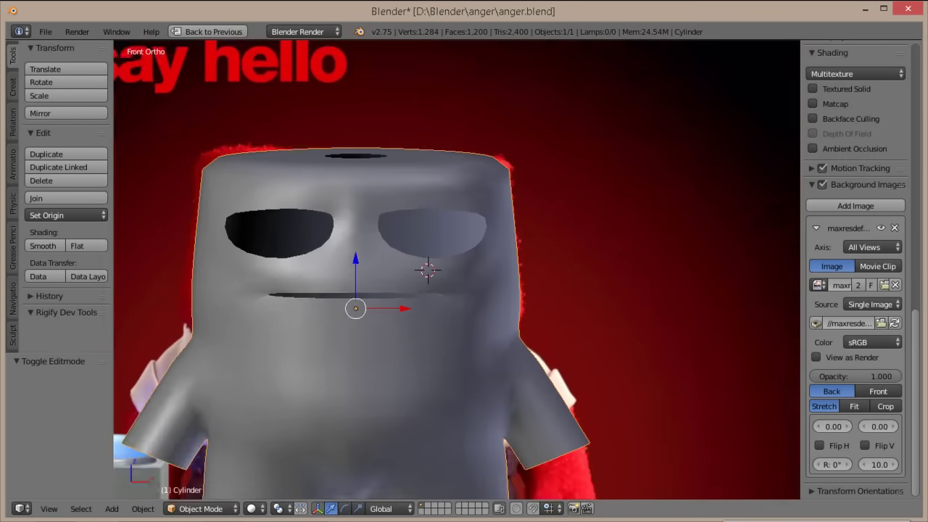
- Confirm the sphere's 90° rotation and inspect it in solid shading from several views
middle_click_drag(457, 217, 457, 356, "shift")
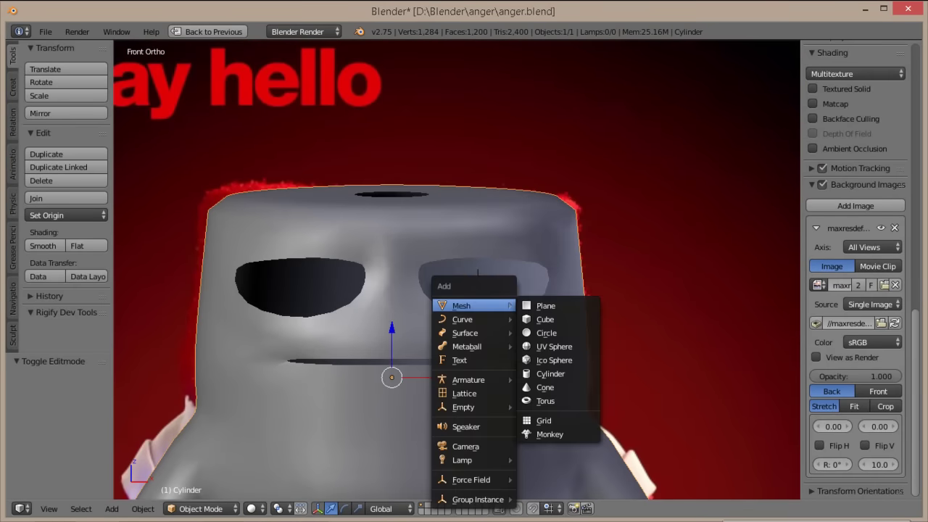
key("Return")
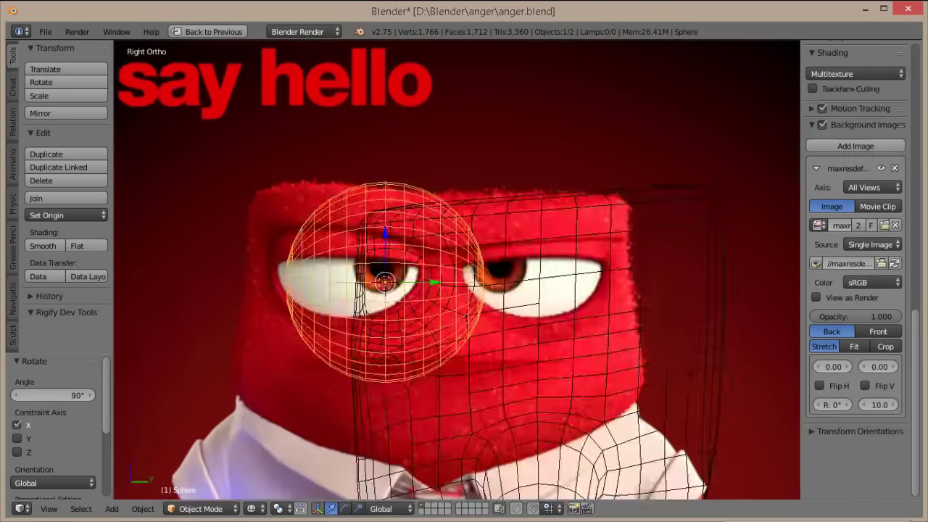
key("KP_3")
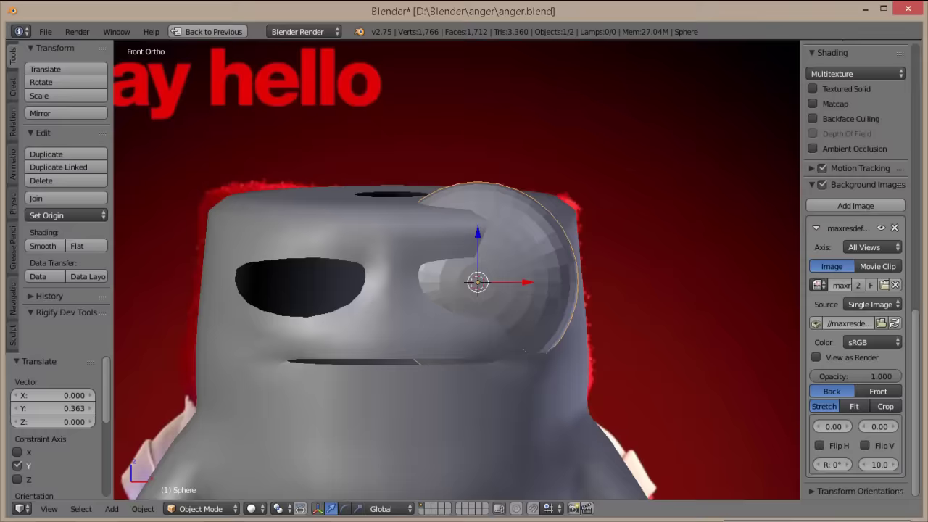
key("z")
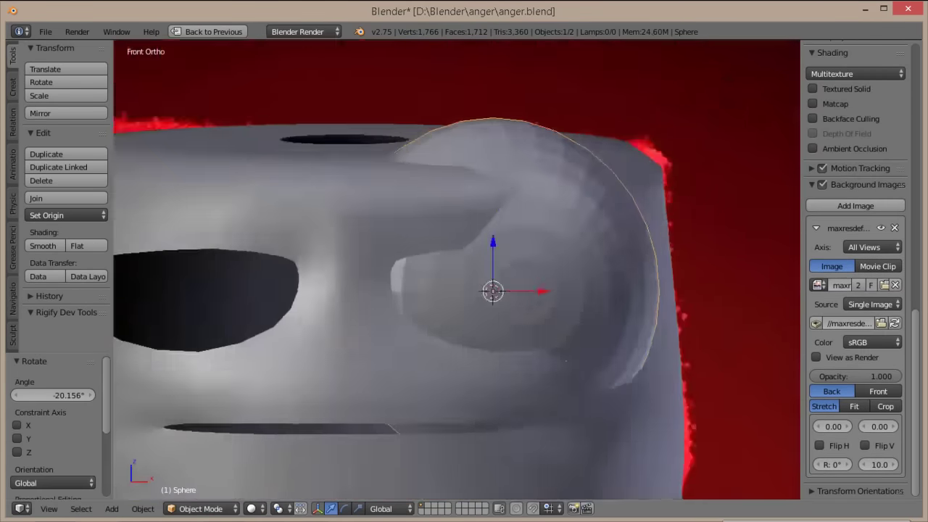
key("KP_8")
left_click(648, 229)
key("KP_1")
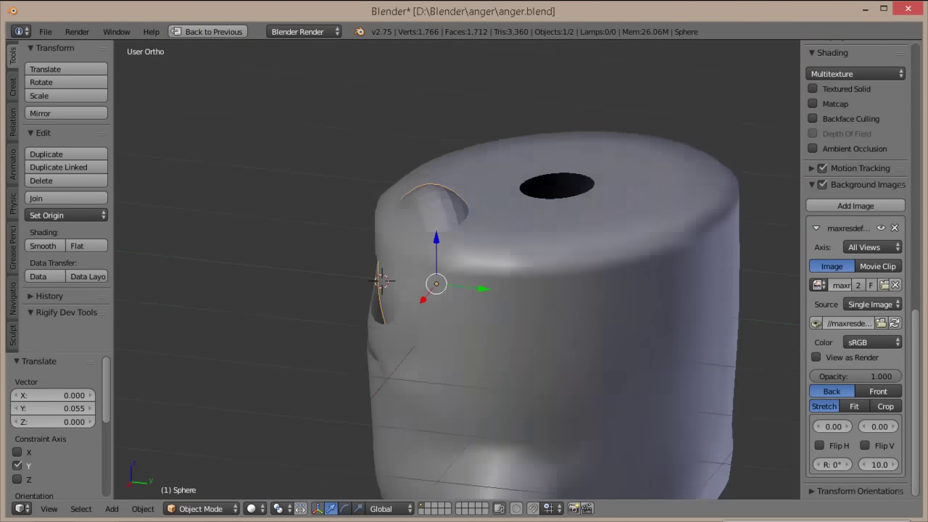
key("KP_3")
- Move the sphere back along the Y axis into the eye socket
key("g")
key("y")
key("Return")
key("KP_1")
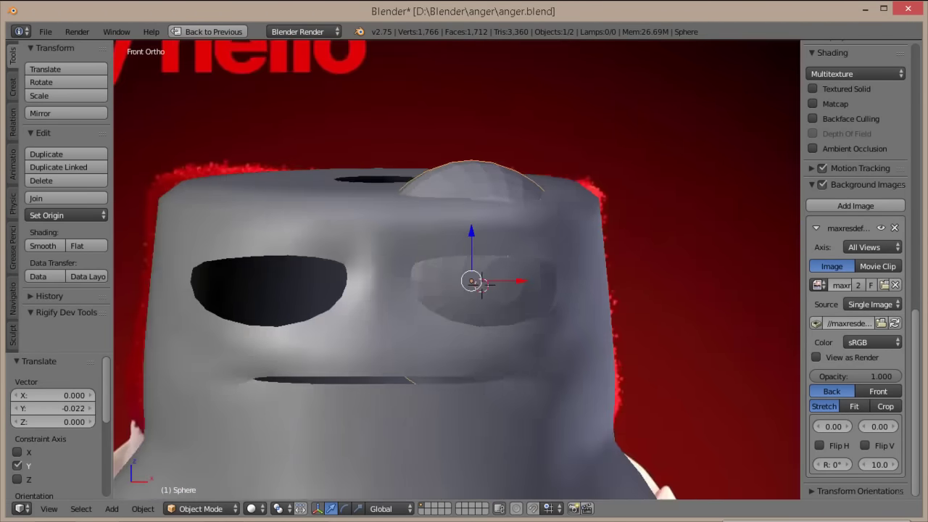
key("Return")
scroll(457, 270, "up", 2)
key("z")
key("z")
key("z")
key("z")
- Adjust the sphere vertically and check its fit from side, front and angled views
key("g")
key("z")
key("Return")
middle_click_drag(464, 290, 449, 319)
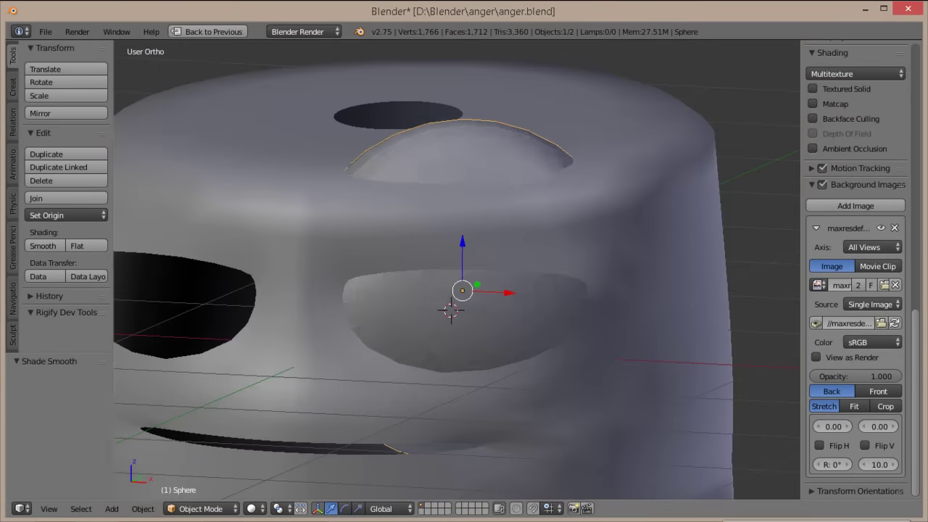
key("KP_3")
key("KP_1")
key("KP_8")
key("KP_1")
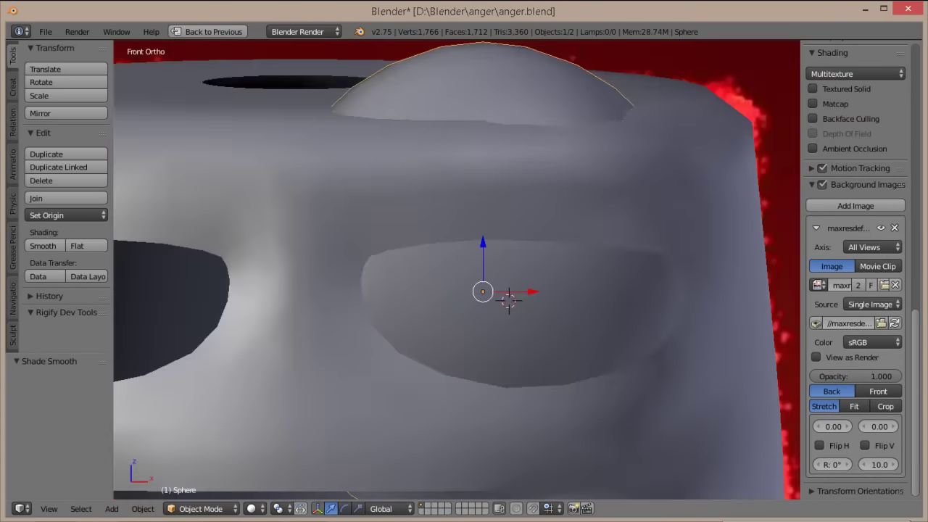
scroll(456, 270, "down", 1)
key("Return")
mouse_move(464, 290)
middle_mouse_down()
mouse_move(450, 312)
mouse_move(435, 304)
middle_mouse_up()
key("KP_1")
- Select the head mesh and slightly shift the socket-edge vertices in Edit Mode
right_click(507, 181)
key("Tab")
scroll(464, 290, "up", 2)
key("Tab")
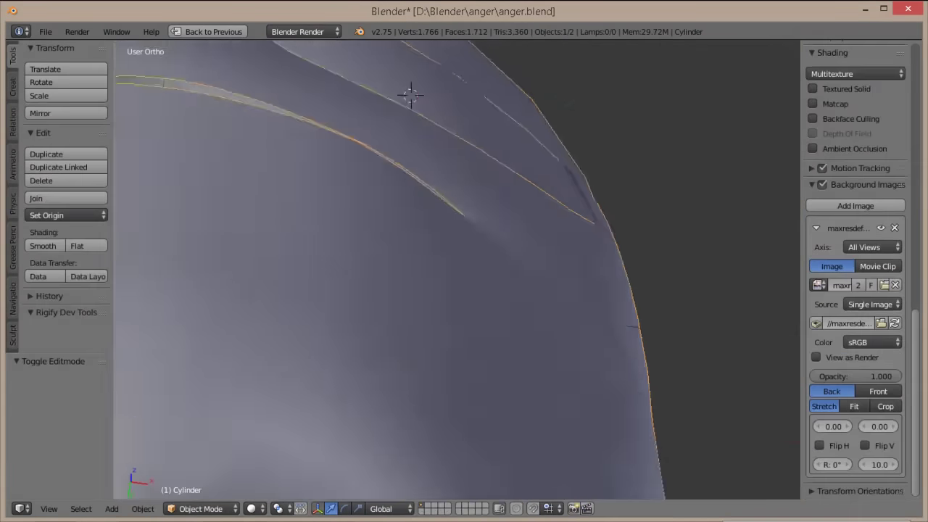
key("KP_3")
key("Tab")
key("g")
left_click(350, 312)
mouse_move(350, 311)
middle_mouse_down()
mouse_move(337, 338)
mouse_move(328, 321)
mouse_move(350, 312)
middle_mouse_up()
- Nudge an eye-socket vertex sideways along X while checking the side profile
key("KP_3")
scroll(464, 290, "up", 2)
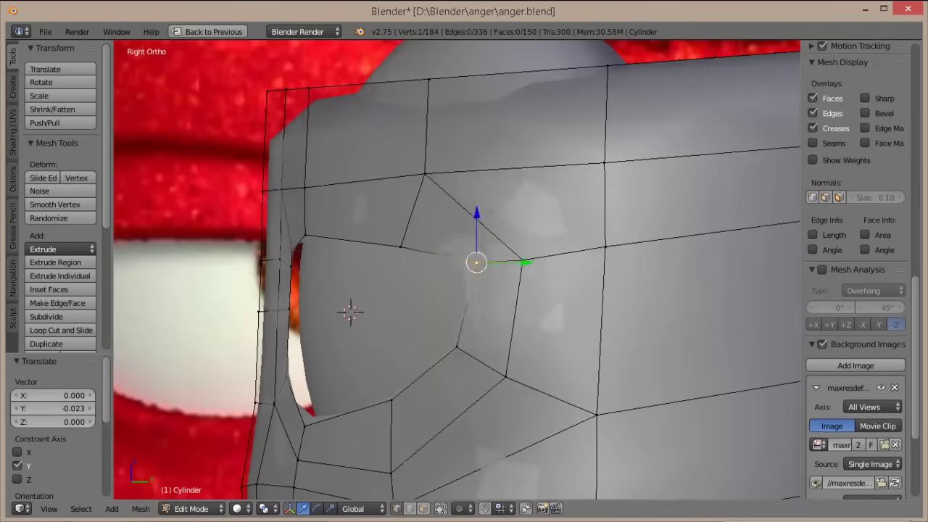
key("Return")
middle_click_drag(464, 290, 435, 304)
key("g")
key("x")
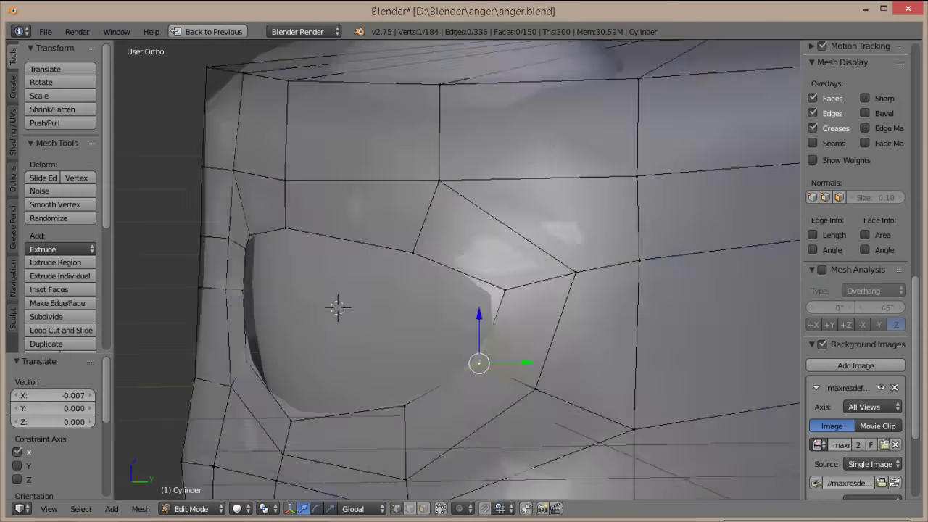
key("Return")
key("KP_3")
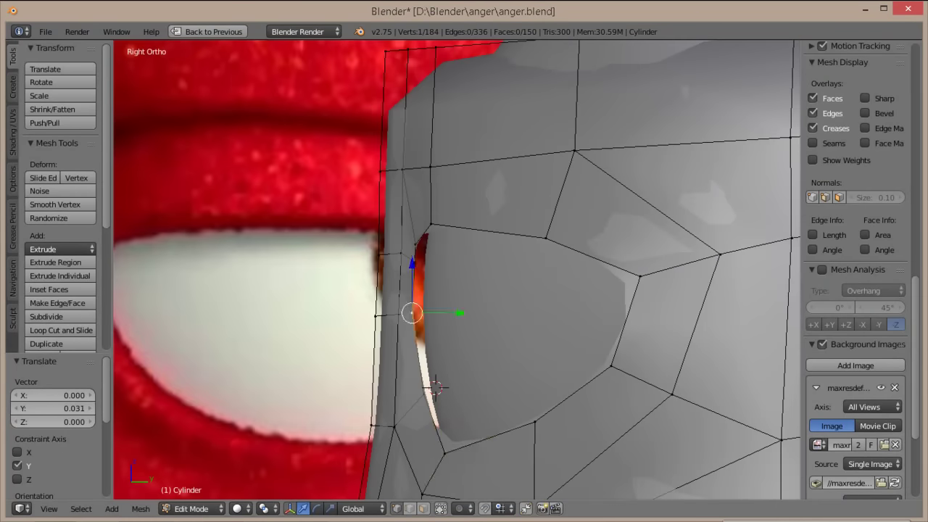
key("Return")
- Move the two selected socket-rim vertices along Y to hug the eyeball's side
middle_click_drag(435, 305, 406, 319)
key("KP_3")
scroll(457, 268, "up", 2)
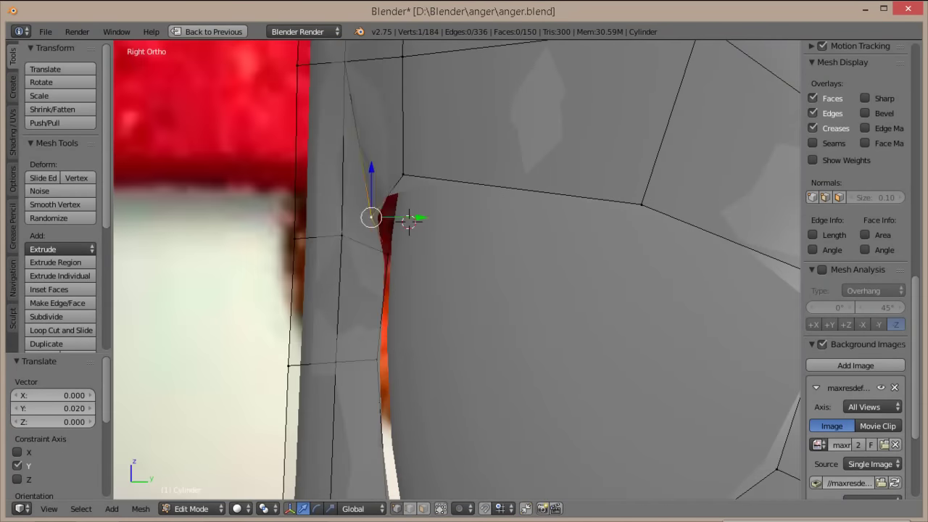
key("g")
key("y")
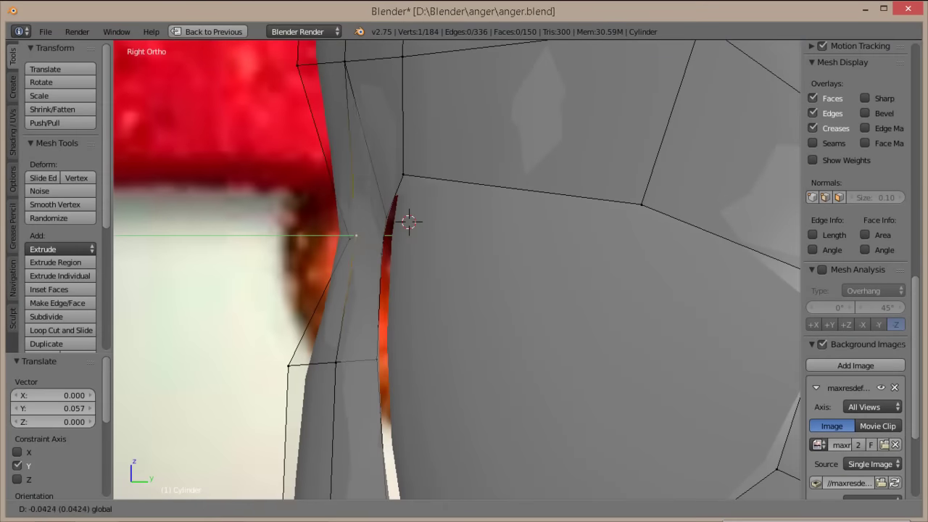
key("Return")
scroll(450, 268, "up", 2)
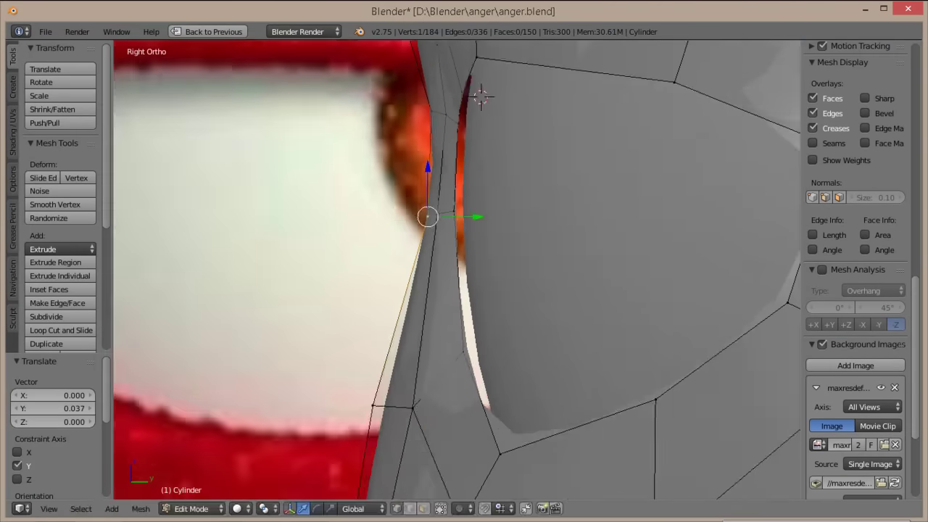
key("g")
key("y")
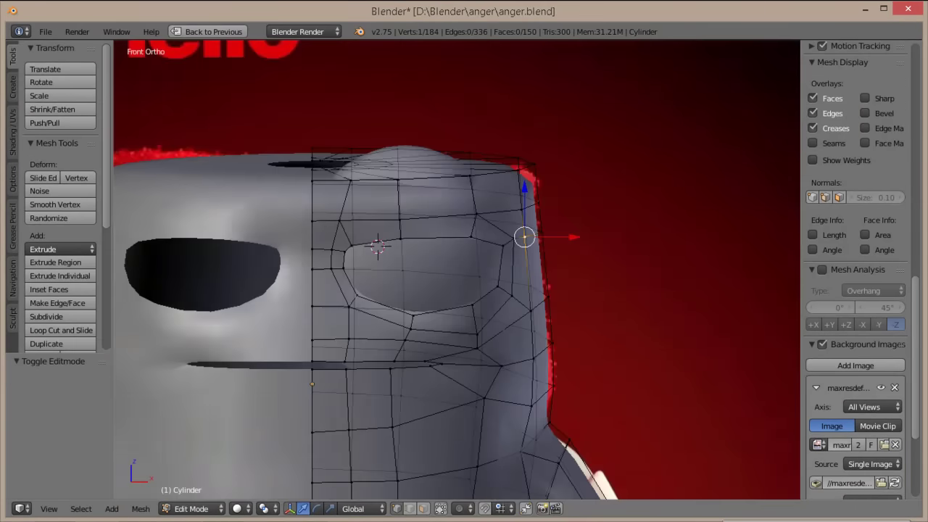
- Add a loop cut around the eye socket and slide it into place
middle_click_drag(464, 290, 507, 276)
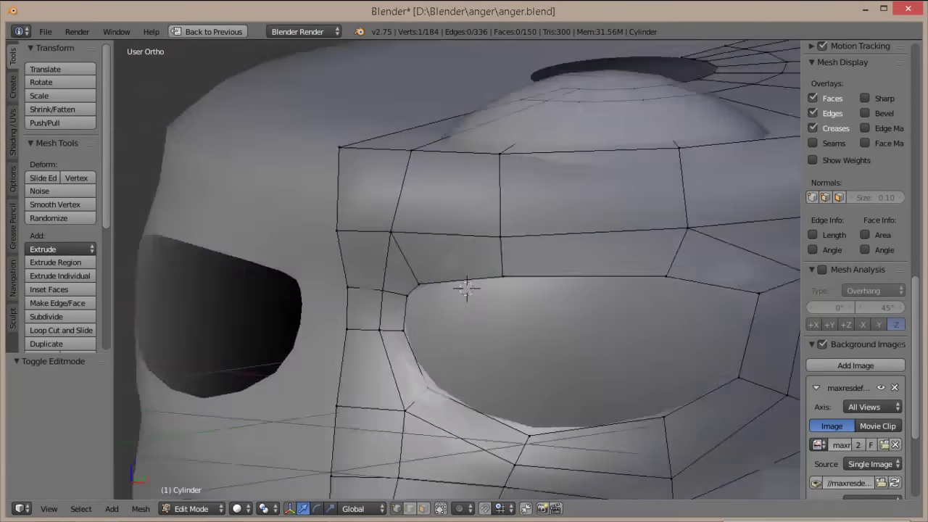
key("KP_1")
key("ctrl+r")
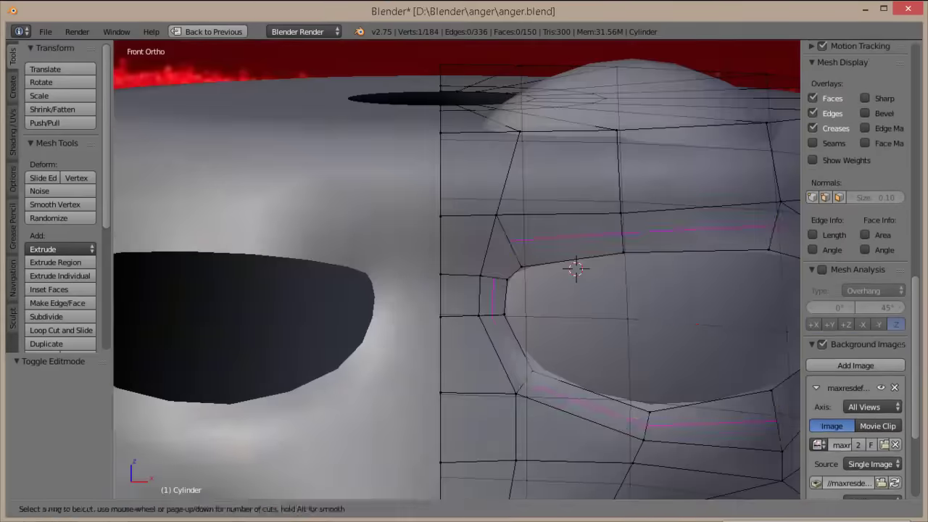
left_click(575, 269)
key("KP_3")
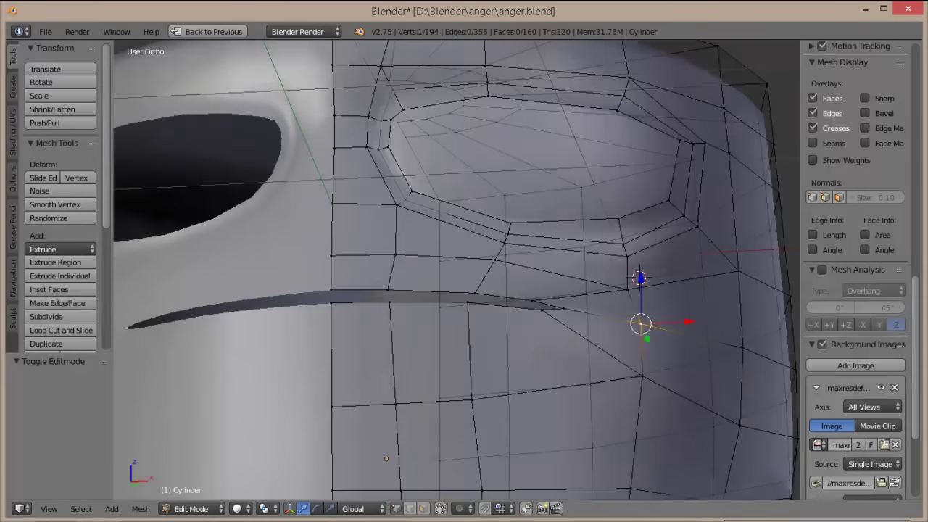
key("KP_1")
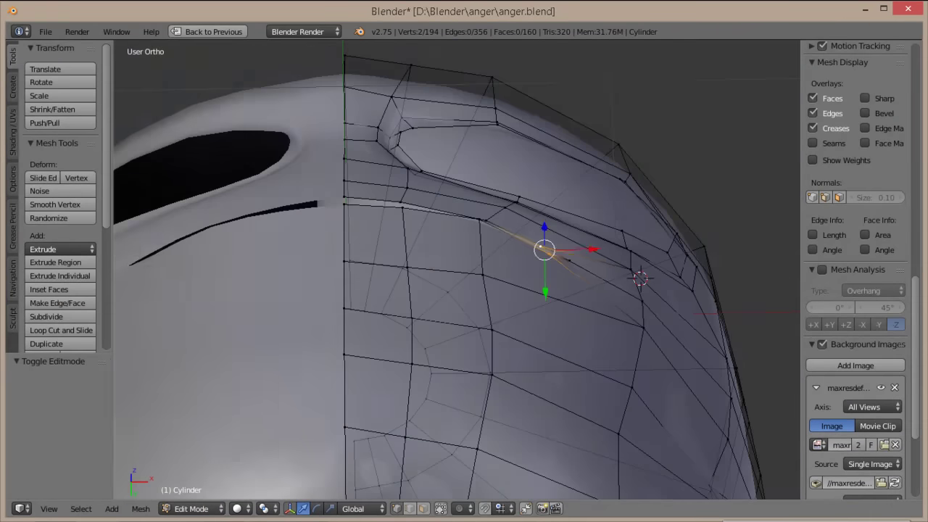
key("g")
key("g")
key("Return")
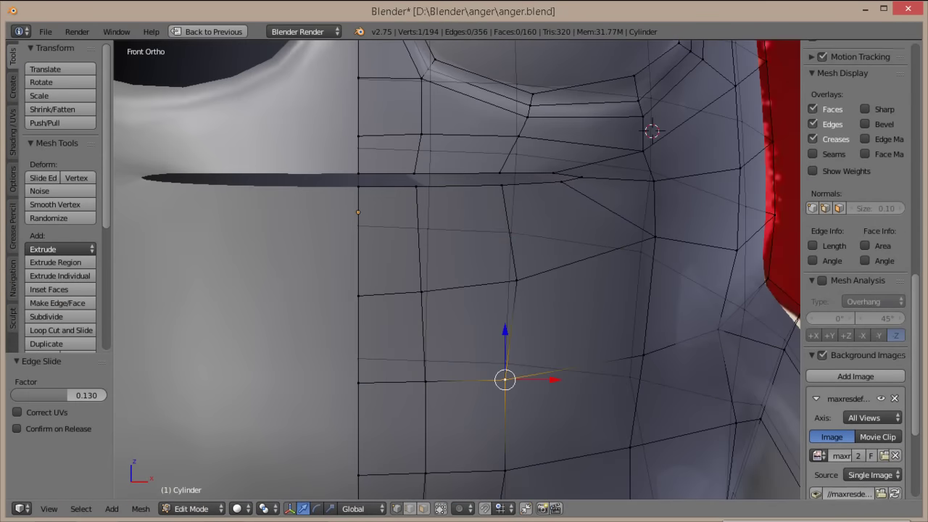
- Review the whole character in solid shading, then resume editing in side view
key("Tab")
scroll(457, 268, "down", 5)
scroll(457, 269, "up", 2)
key("z")
scroll(457, 269, "up", 3)
key("Tab")
key("KP_3")
scroll(457, 270, "up", 5)
scroll(856, 269, "down", 1)
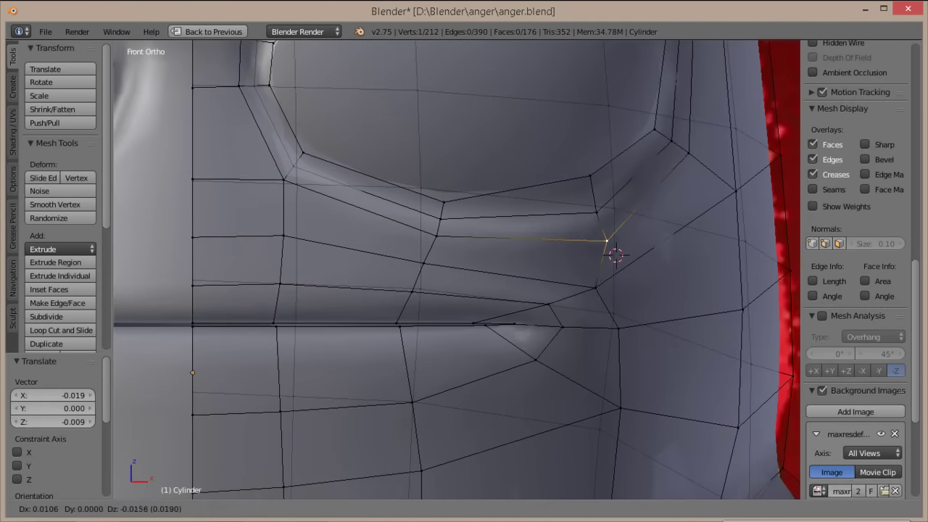
key("KP_3")
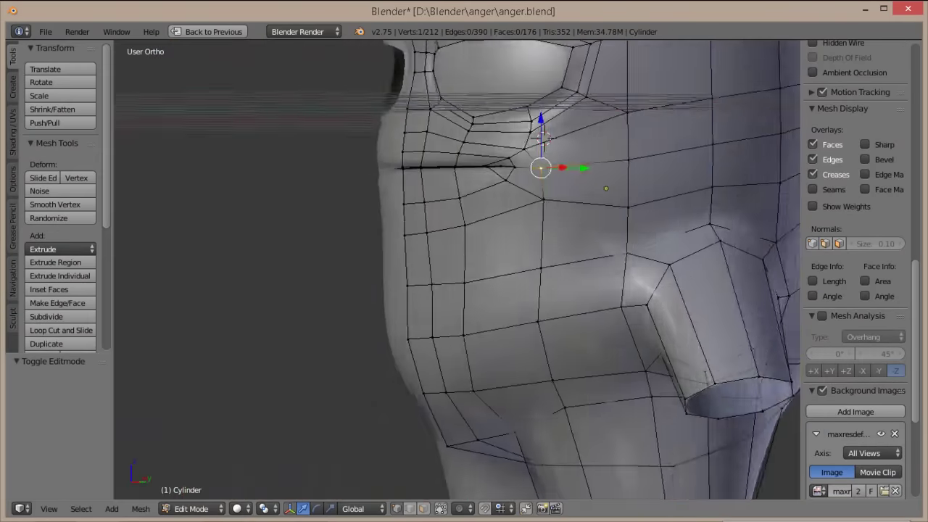
key("KP_3")
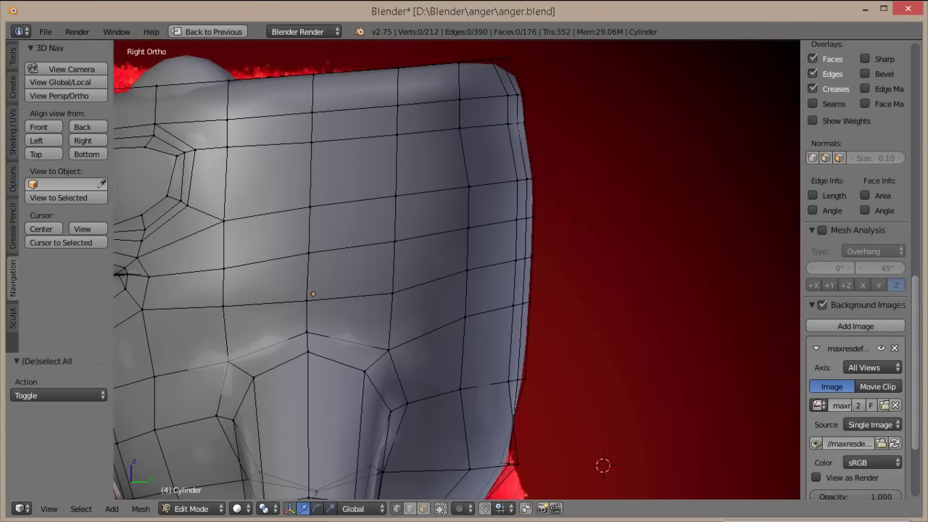
- Select the faces along the head's right edge, then clear the selection after the cut
left_click_drag(457, 155, 574, 332)
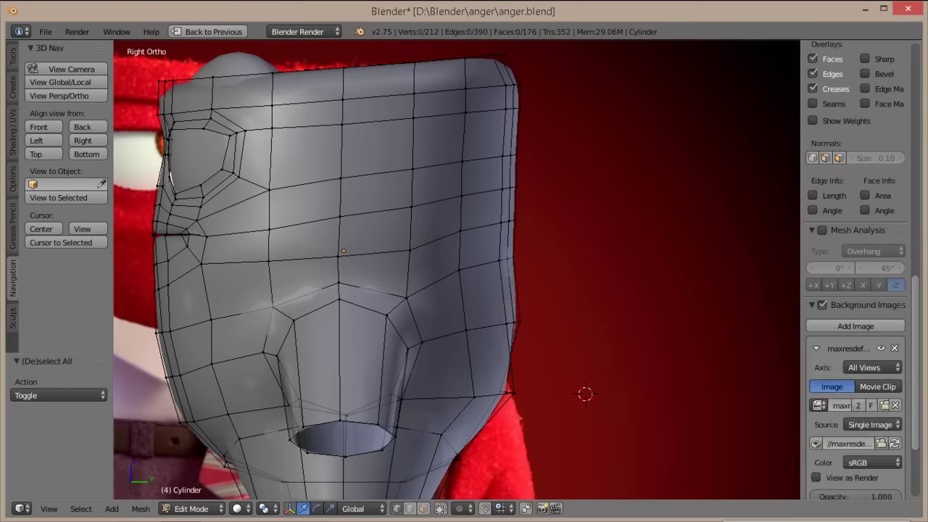
scroll(855, 290, "down", 3)
key("Tab")
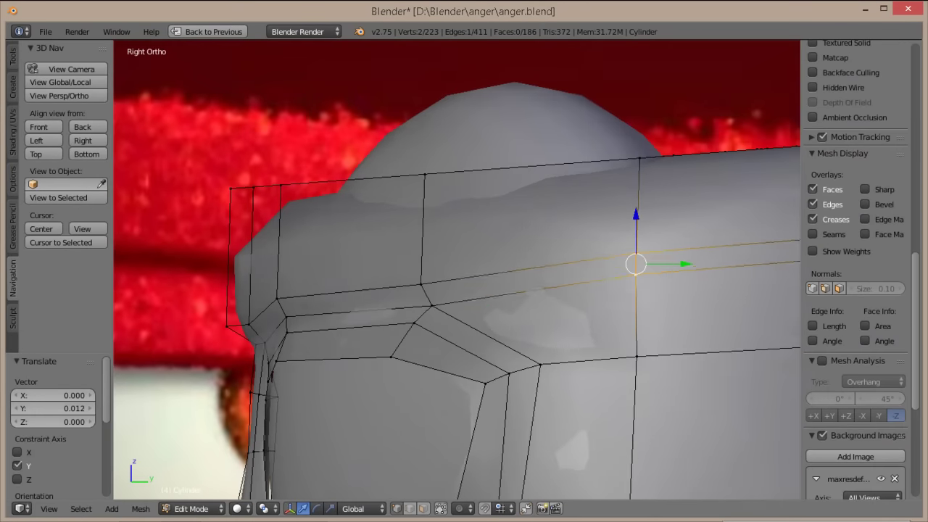
key("a")
key("a")
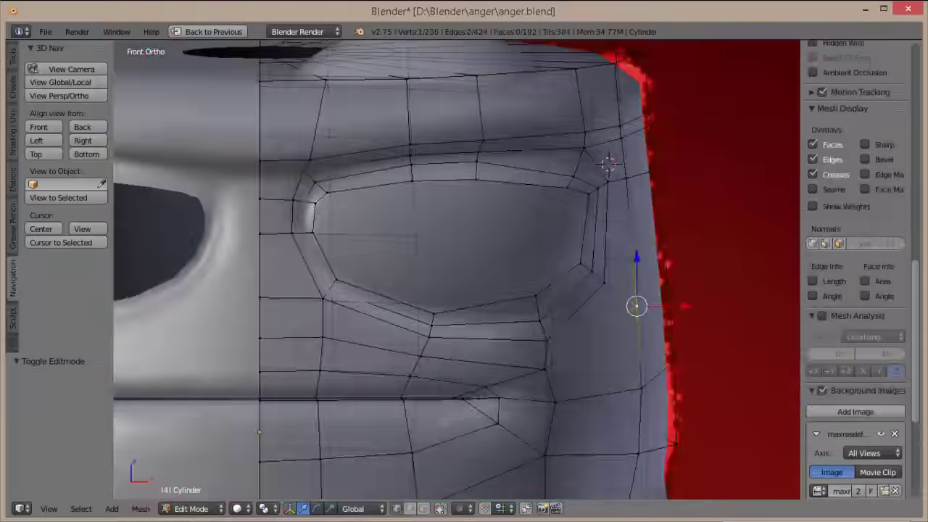
- Finish the vertex nudge and save over anger.blend
key("KP_3")
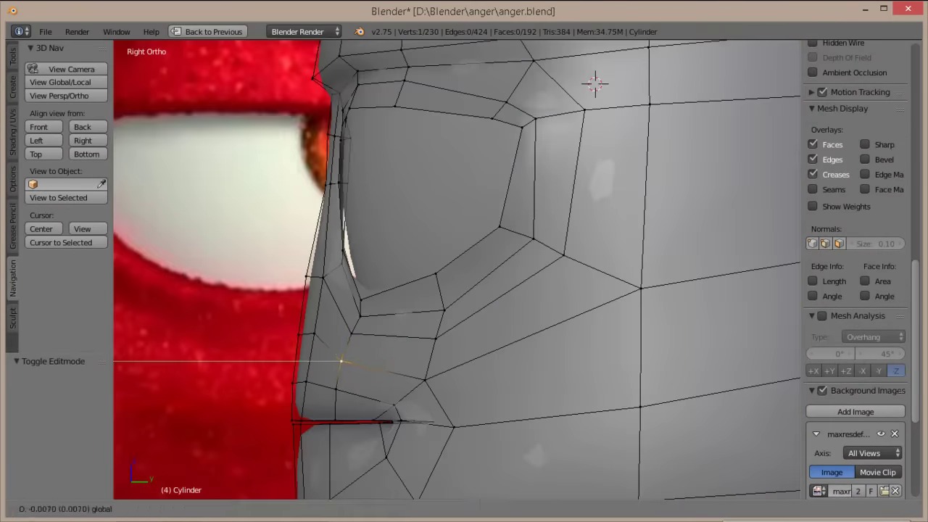
key("Return")
key("KP_1")
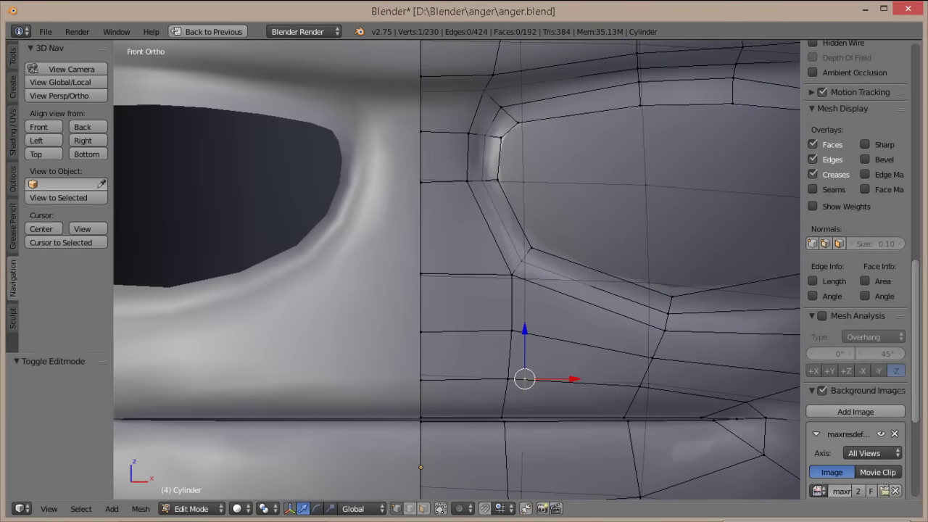
key("ctrl+s")
key("Return")
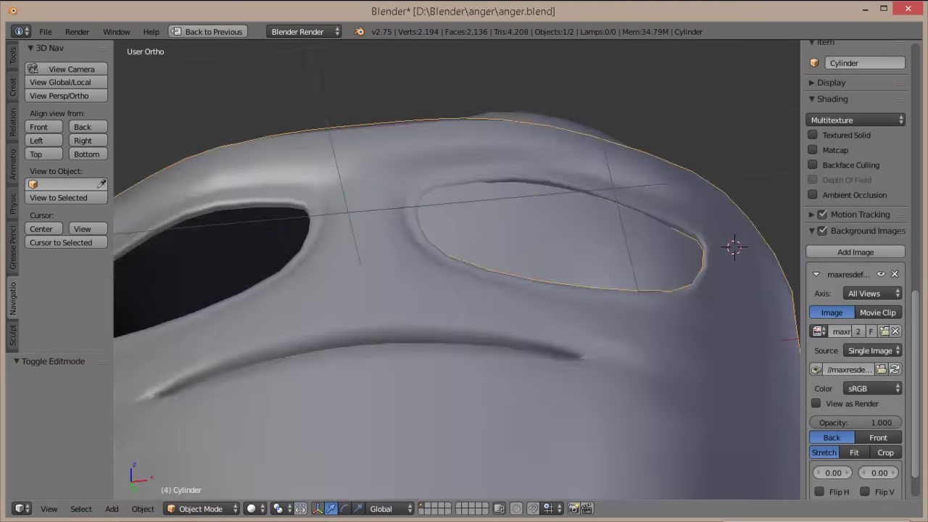
- Deselect all and cut a new edge loop inside the eye socket rim
key("a")
key("KP_1")
scroll(855, 290, "down", 4)
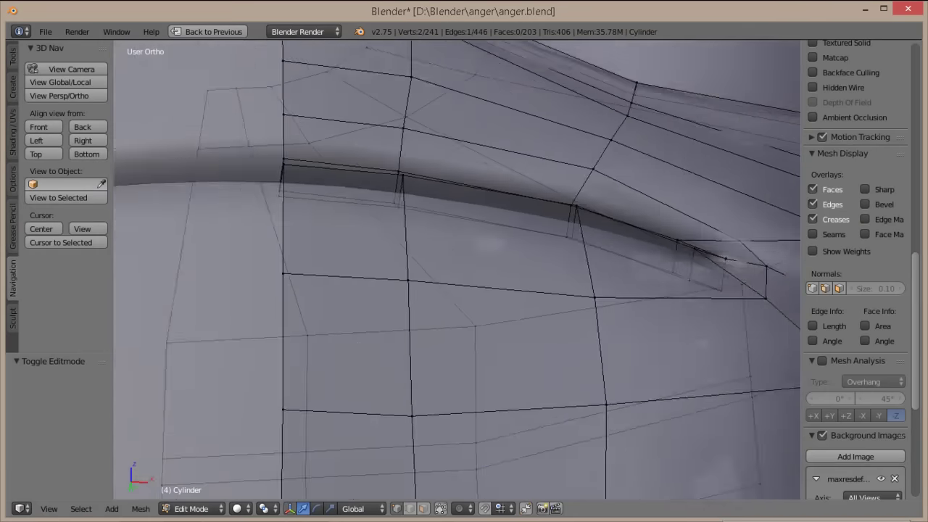
key("ctrl+r")
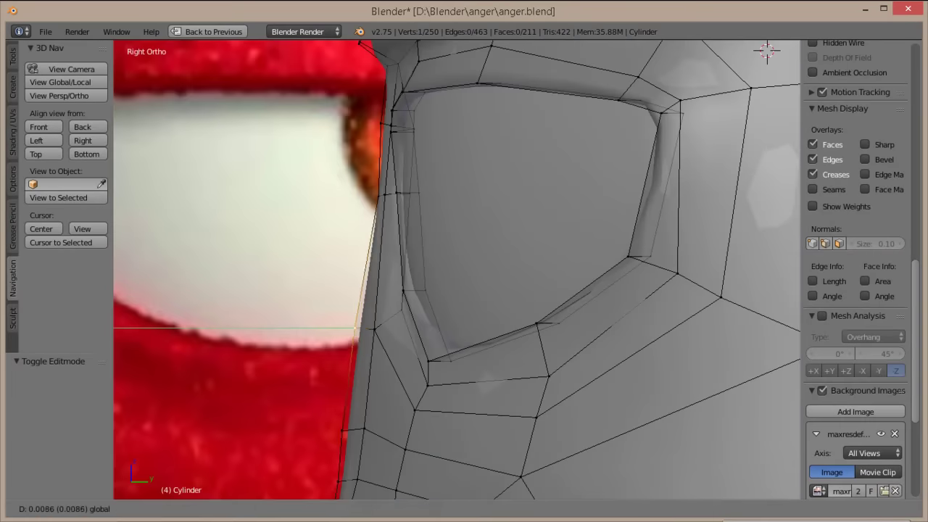
key("Tab")
scroll(435, 239, "up", 3)
scroll(420, 224, "up", 5)
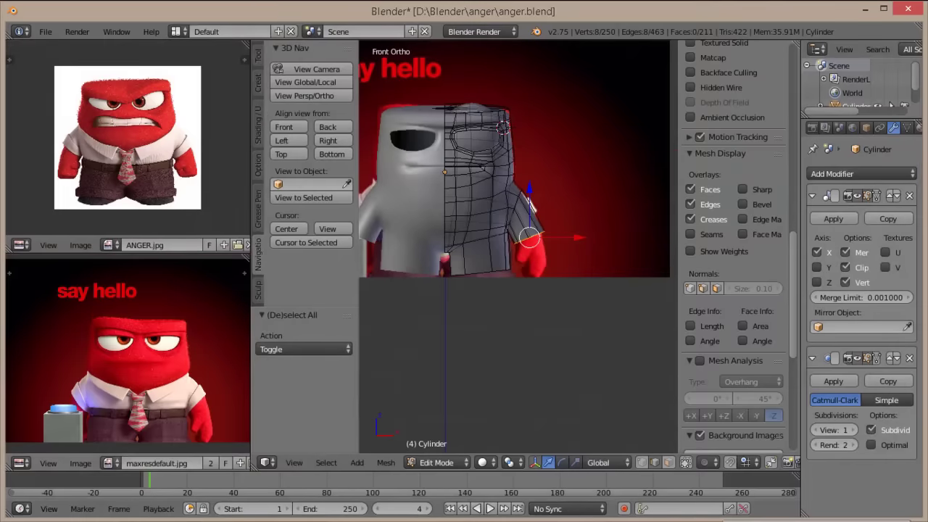
- Open another Anger reference image file
key("alt+o")
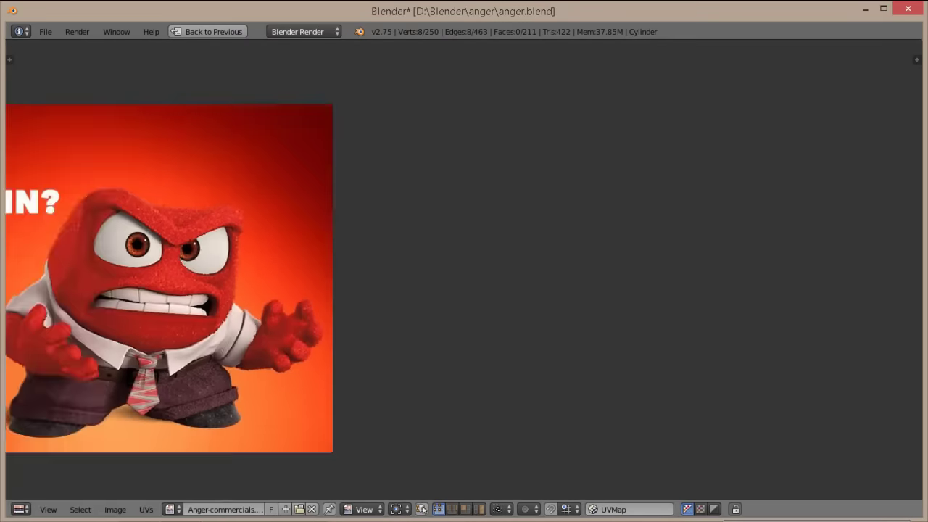
key("Tab")
key("Tab")
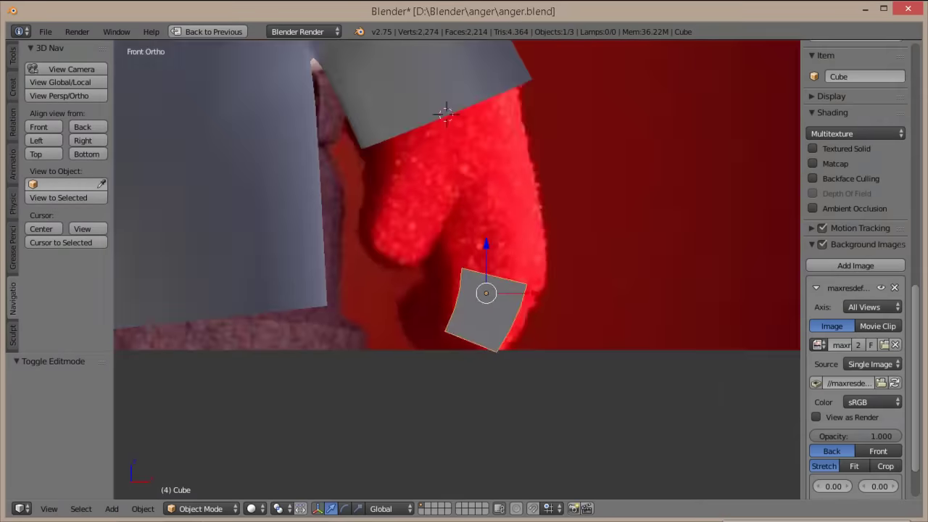
- Maximize the viewport, enter Edit Mode on the hand block, and delete unwanted vertices in front view
key("ctrl+Up")
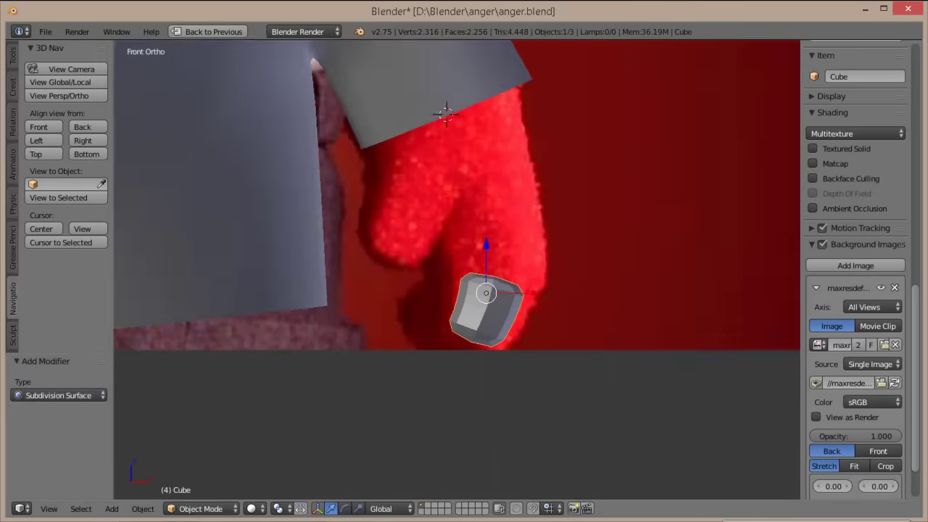
key("Tab")
scroll(464, 275, "up", 4)
middle_click_drag(463, 276, 435, 239)
scroll(855, 268, "up", 4)
key("KP_1")
right_click(481, 281)
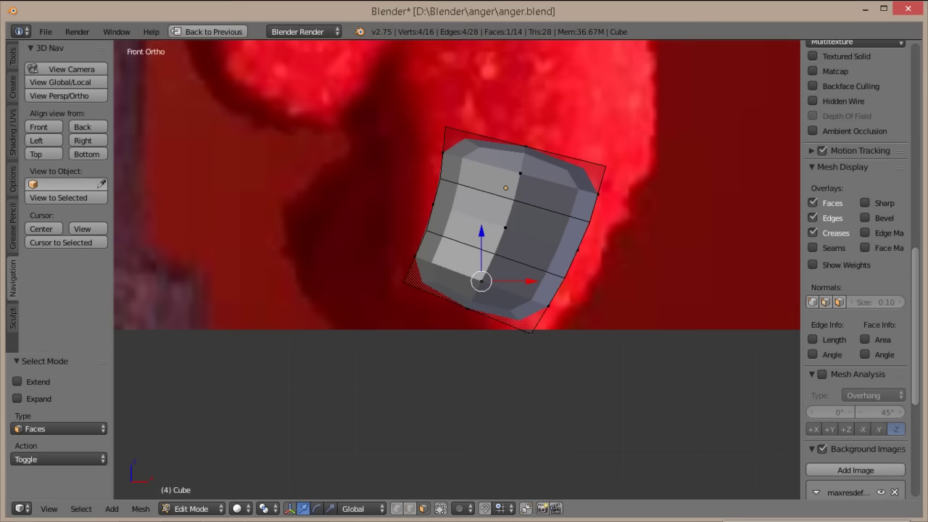
scroll(457, 268, "down", 2)
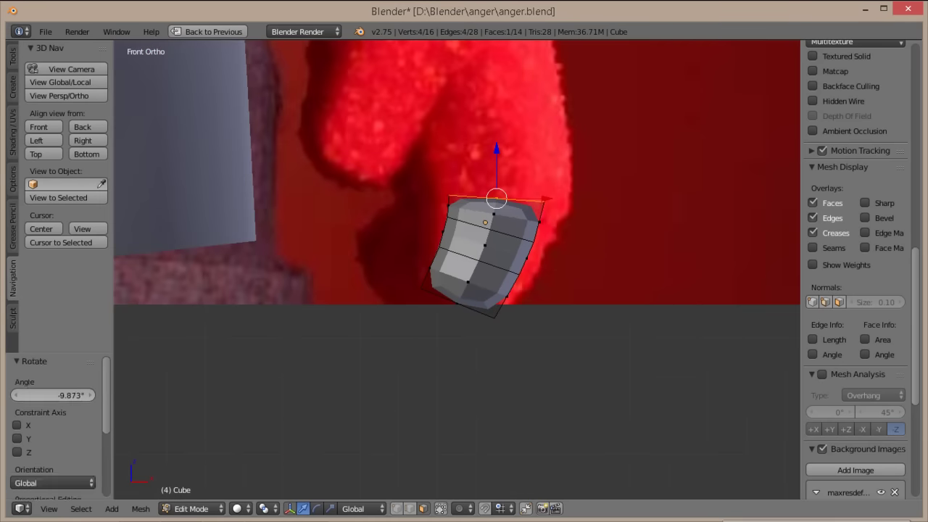
key("a")
scroll(464, 269, "up", 1)
key("x")
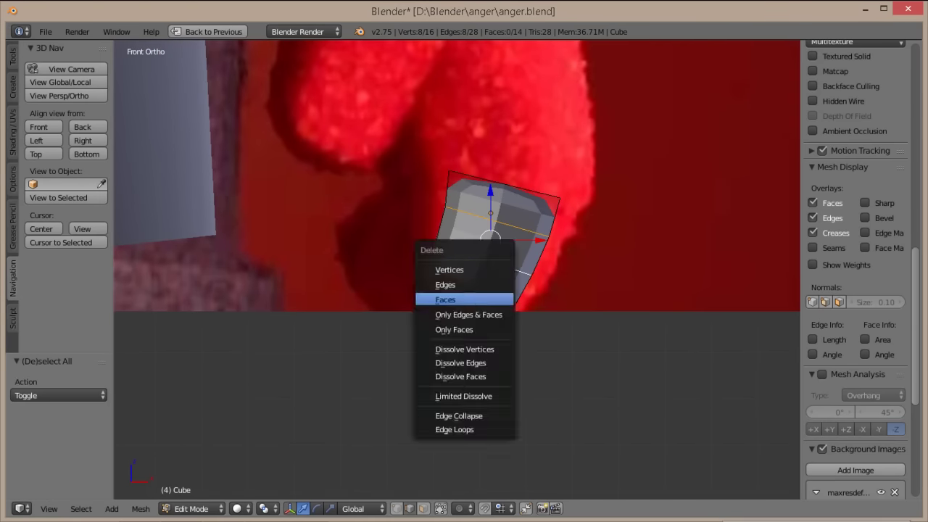
- Rotate the hand piece and nudge a selected edge slightly along X, checking it in wireframe
left_click(671, 165)
key("Tab")
key("Tab")
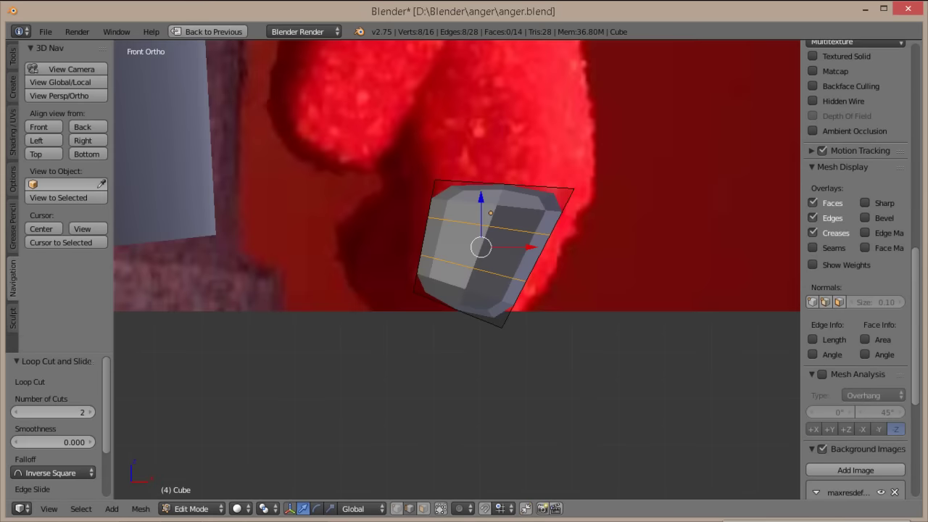
key("Return")
key("Tab")
key("Tab")
key("z")
scroll(457, 269, "up", 1)
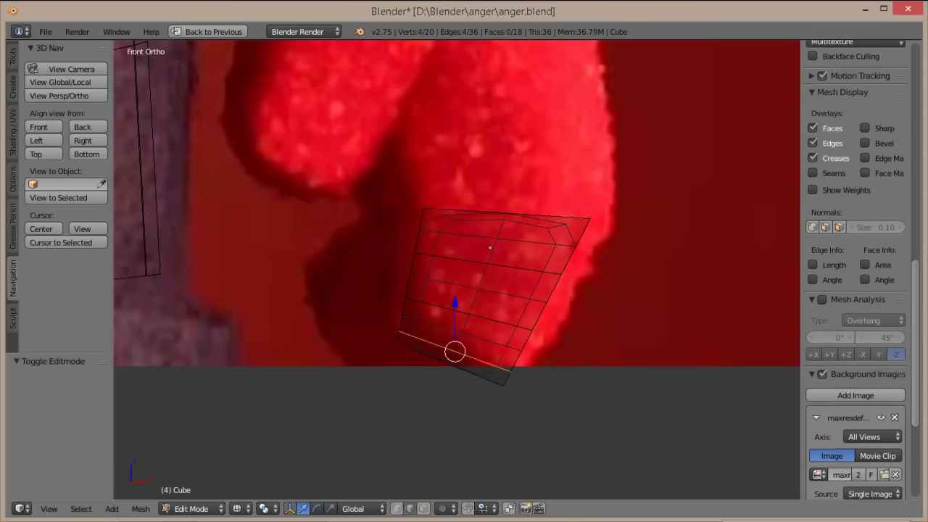
key("Return")
key("z")
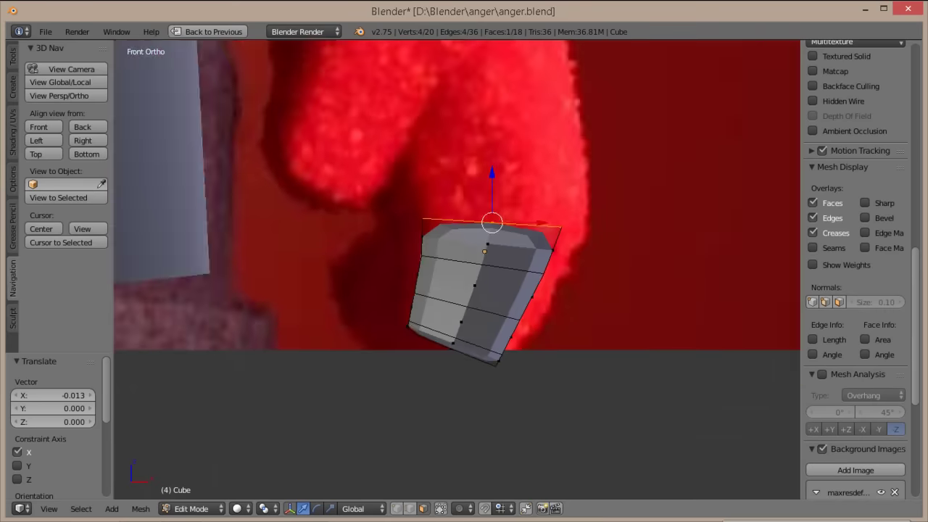
scroll(457, 268, "up", 1)
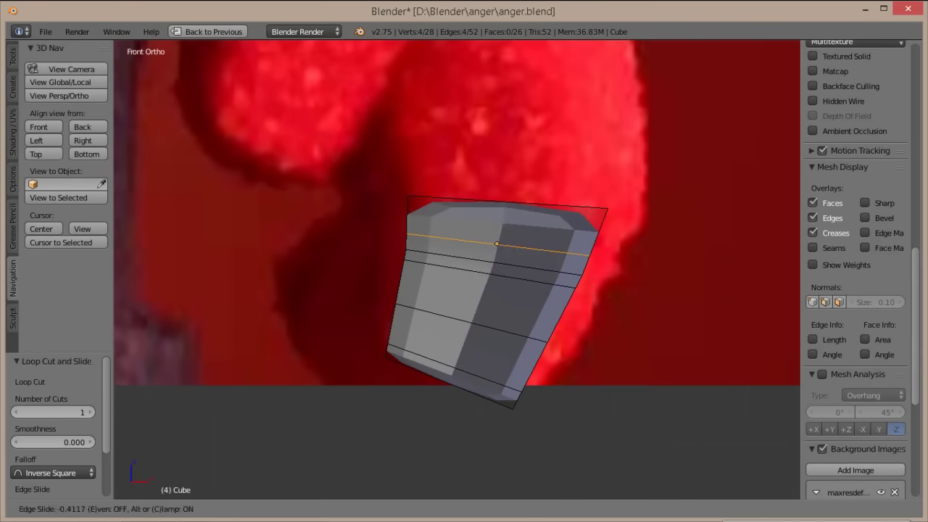
- Inspect the piece from the side and undo the extra loop cuts
key("KP_3")
middle_click_drag(464, 268, 508, 275)
key("ctrl+z")
key("ctrl+z")
key("KP_1")
- Add a new edge loop around the piece and select its bottom face, checking front and right views
key("ctrl+r")
key("Return")
key("Return")
key("KP_1")
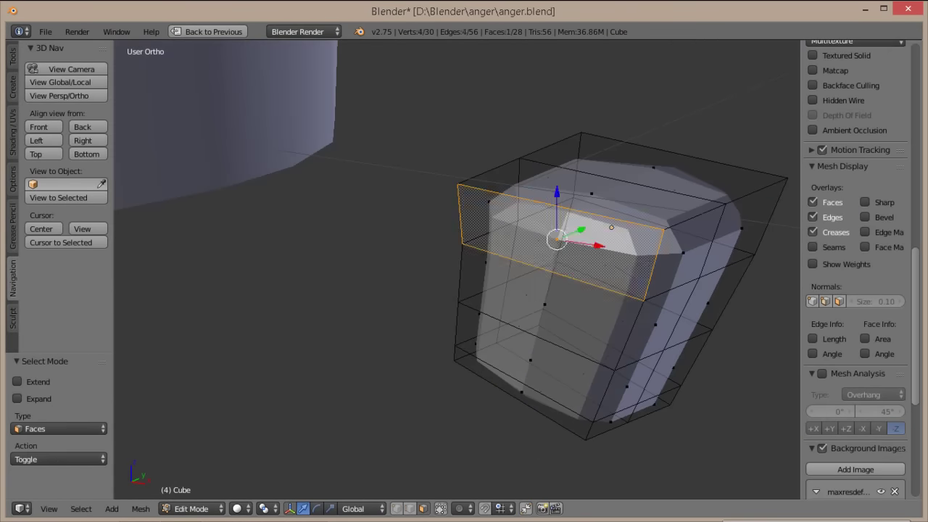
right_click(530, 360, "shift")
key("KP_1")
middle_click_drag(456, 268, 521, 275)
key("Tab")
key("KP_3")
key("Tab")
mouse_move(457, 268)
middle_mouse_down()
mouse_move(521, 276)
mouse_move(621, 237)
mouse_move(590, 256)
middle_mouse_up()
- Add another loop cut and move the top edge loop vertically to follow the red fist outline
key("ctrl+r")
key("Return")
key("Return")
key("KP_1")
key("a")
right_click(628, 237, "alt")
right_click(639, 248, "alt+shift")
key("KP_1")
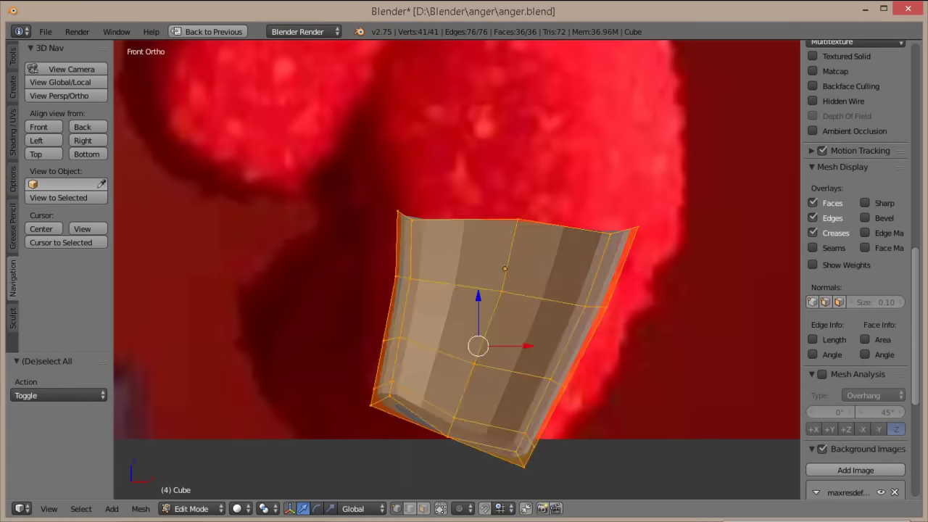
right_click(464, 217, "alt")
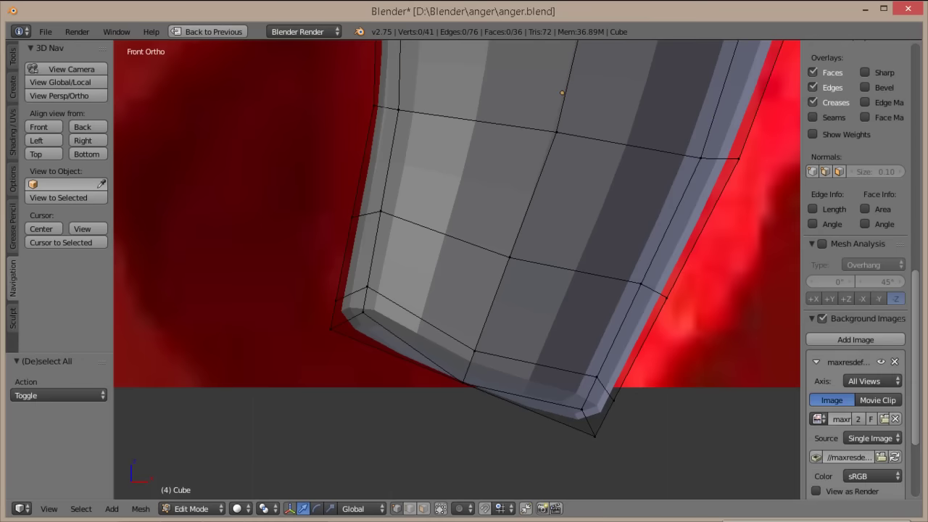
key("Return")
key("a")
right_click(586, 390)
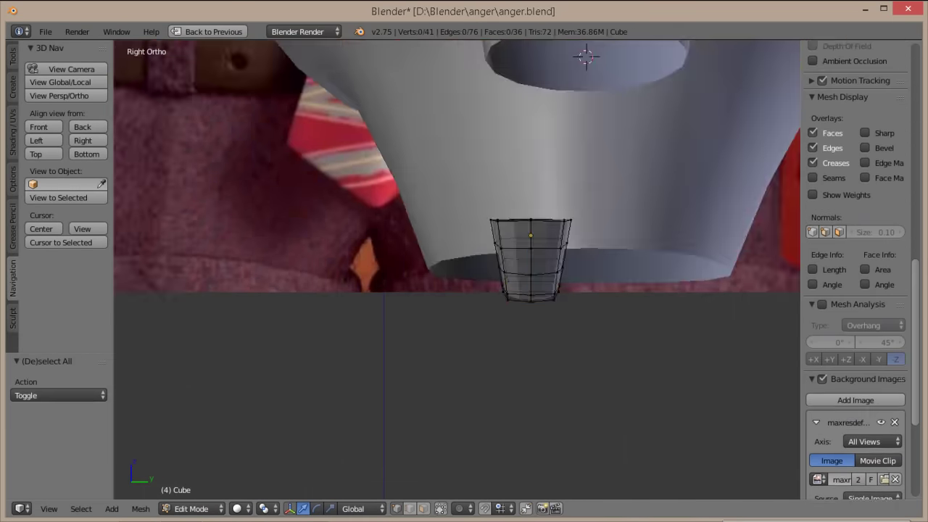
- Remove the misplaced duplicate finger and reselect the whole finger mesh in solid shading
key("z")
scroll(457, 269, "up", 2)
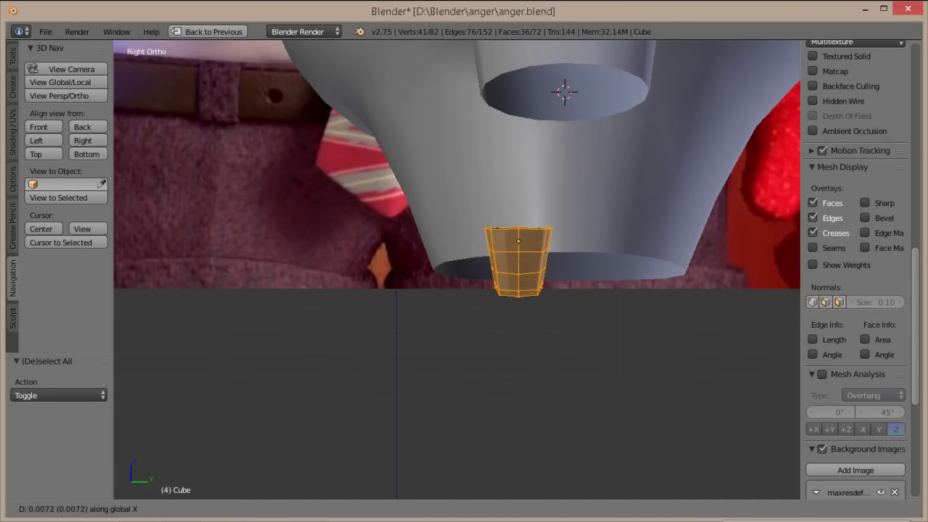
key("Return")
key("ctrl+Up")
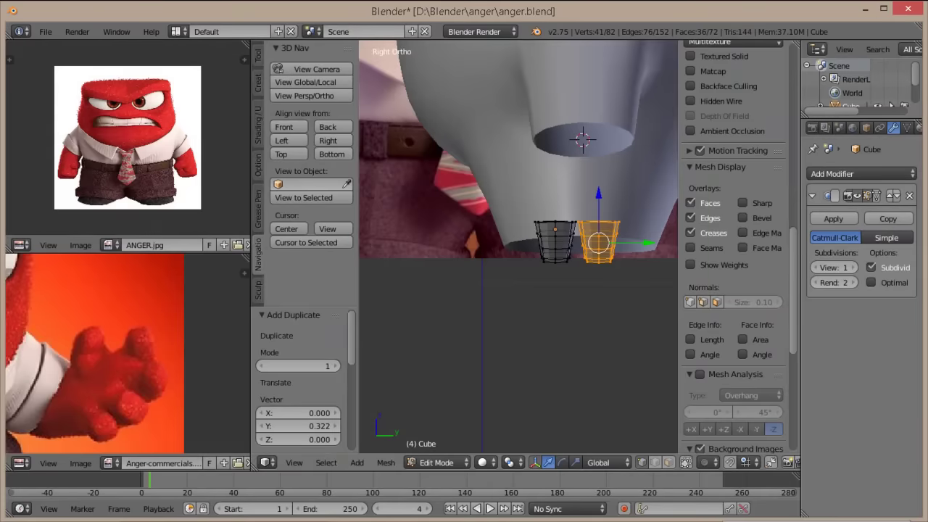
key("ctrl+Up")
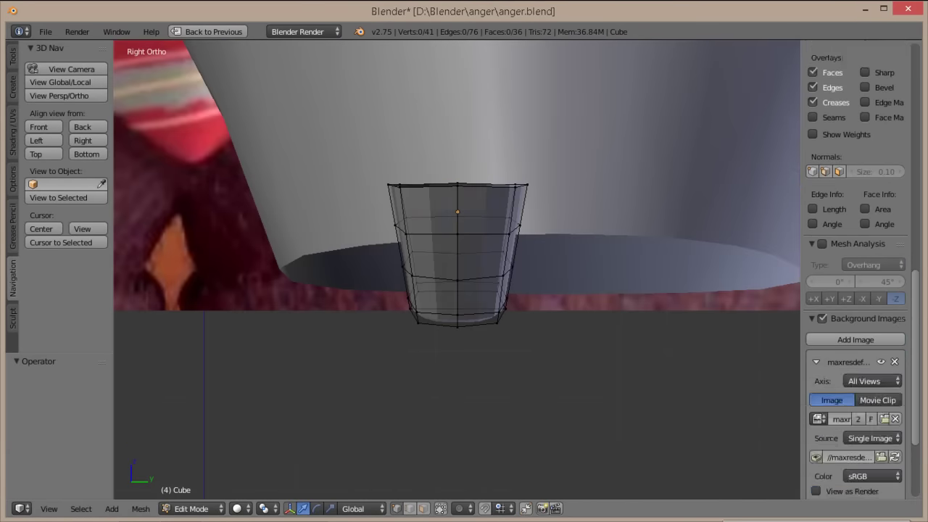
key("a")
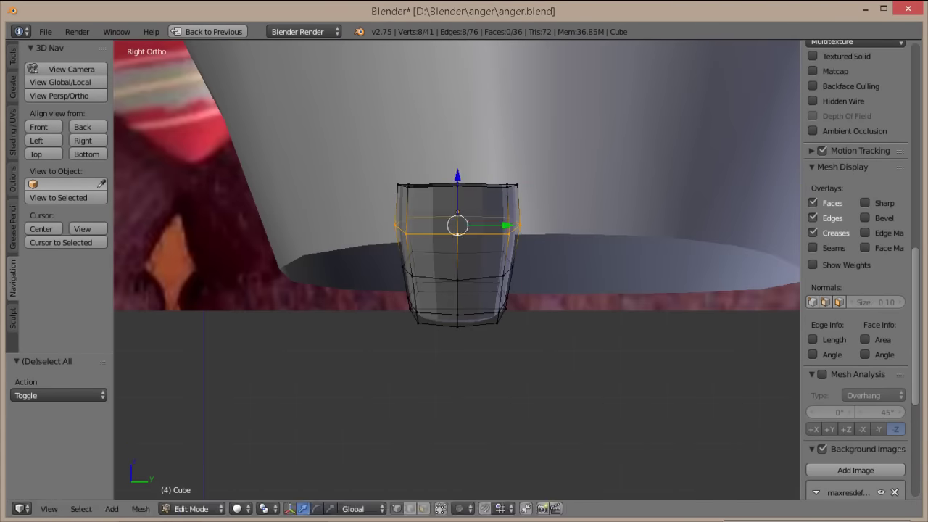
key("Tab")
key("Tab")
key("a")
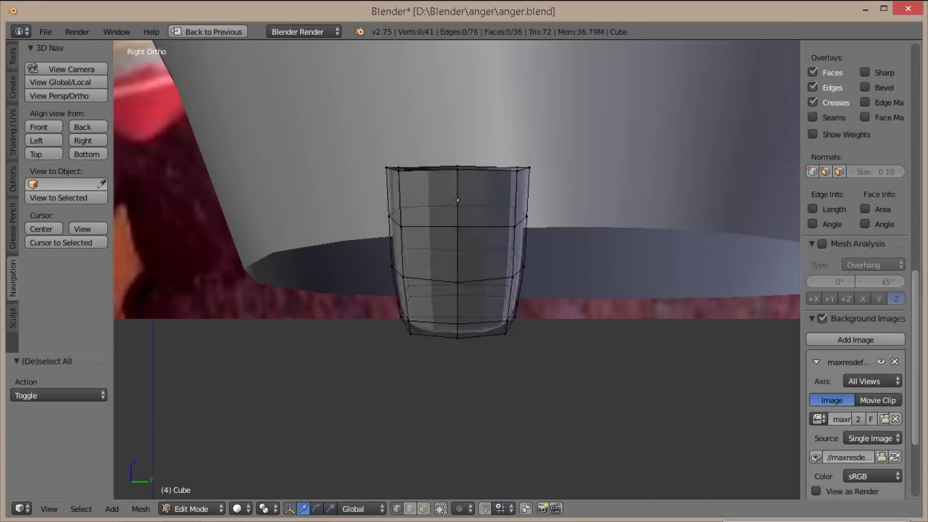
key("a")
- Duplicate the finger twice along Y so the copies sit beside the original
key("shift+d")
key("y")
key("shift+d")
key("y")
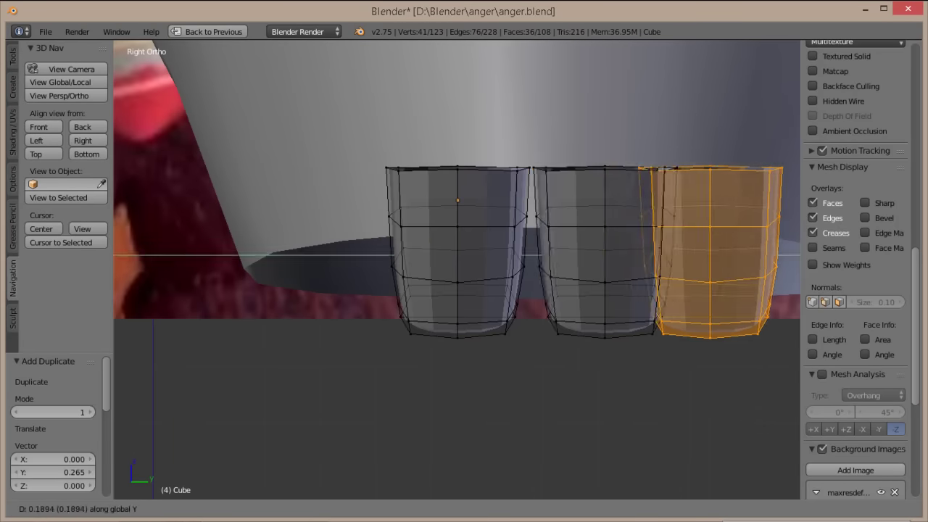
key("Return")
- Shrink the newest finger slightly and move it along Y from the top view
scroll(349, 290, "down", 4)
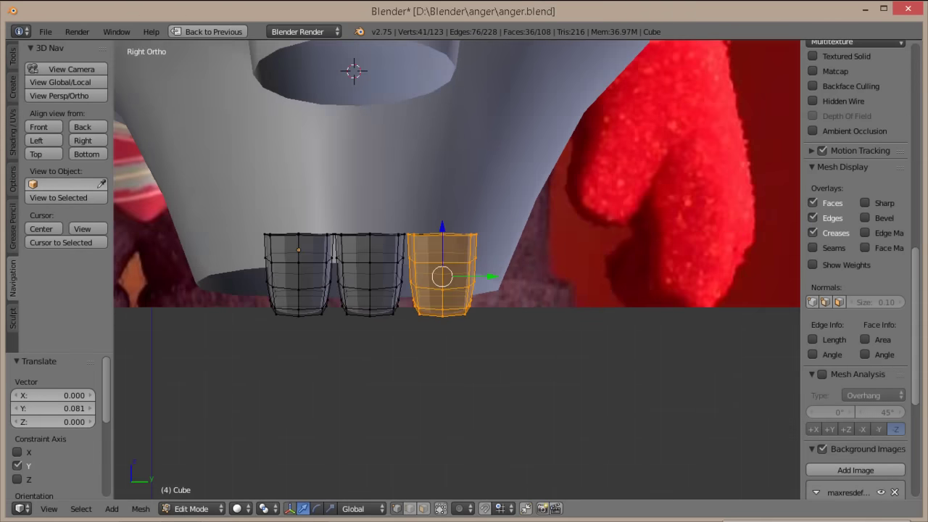
scroll(457, 184, "up", 1)
key("s")
key("Return")
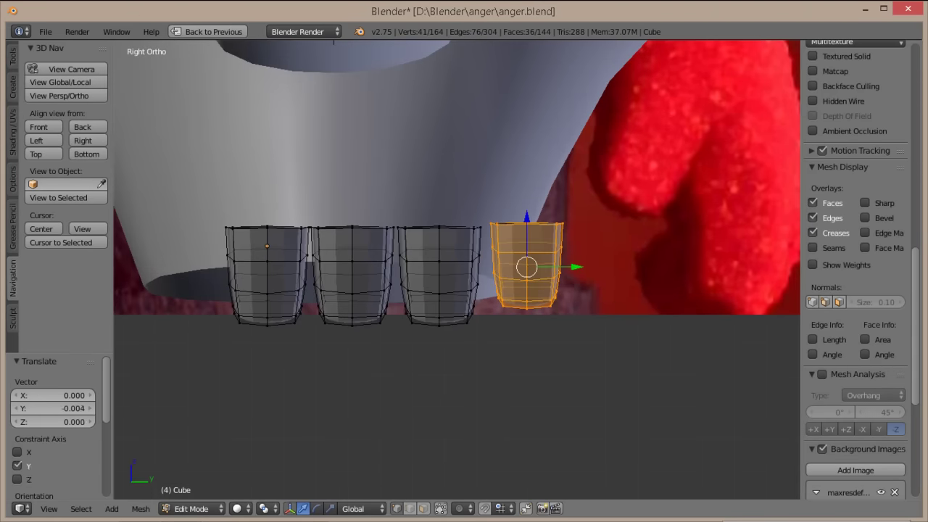
key("KP_7")
key("g")
key("Return")
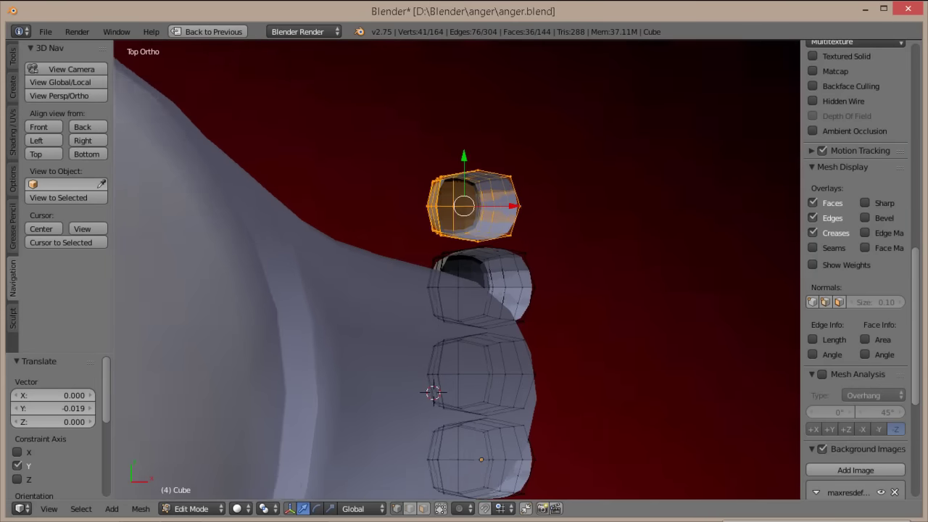
- Select a single whole finger with Ctrl+L and compare the row against the front reference
key("KP_3")
key("a")
key("a")
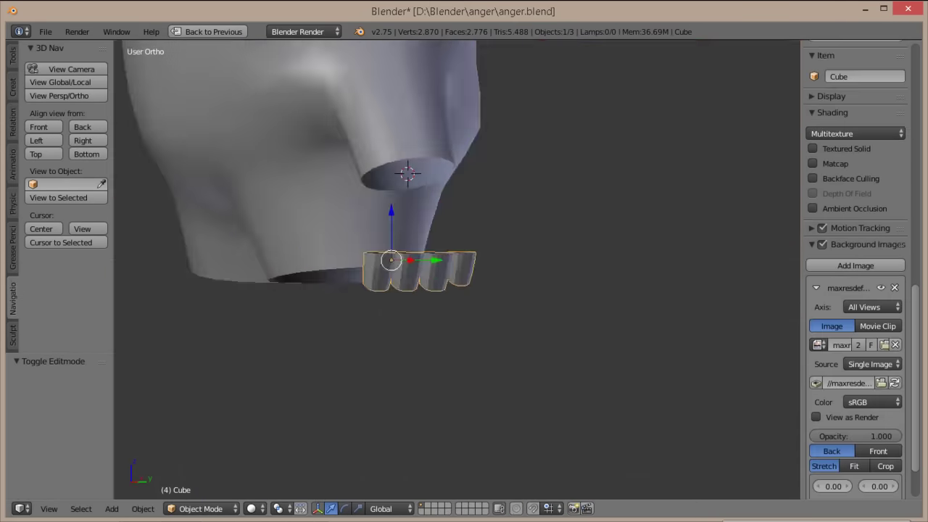
key("KP_3")
key("ctrl+l")
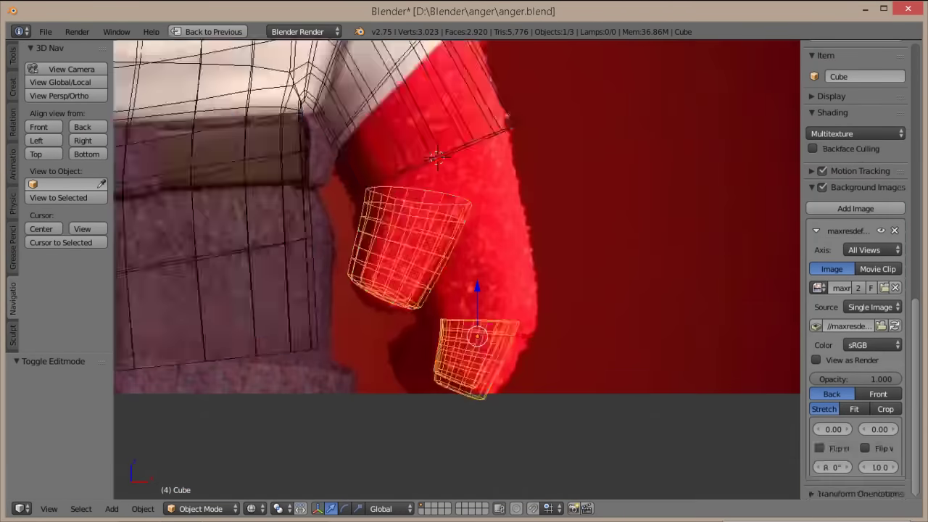
key("KP_1")
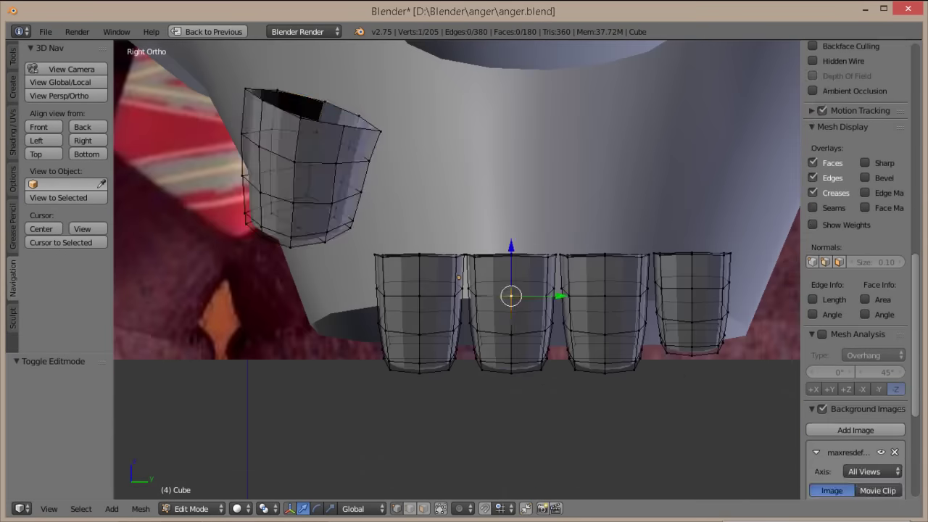
- Select the third and then the fourth finger as linked pieces
key("l")
key("a")
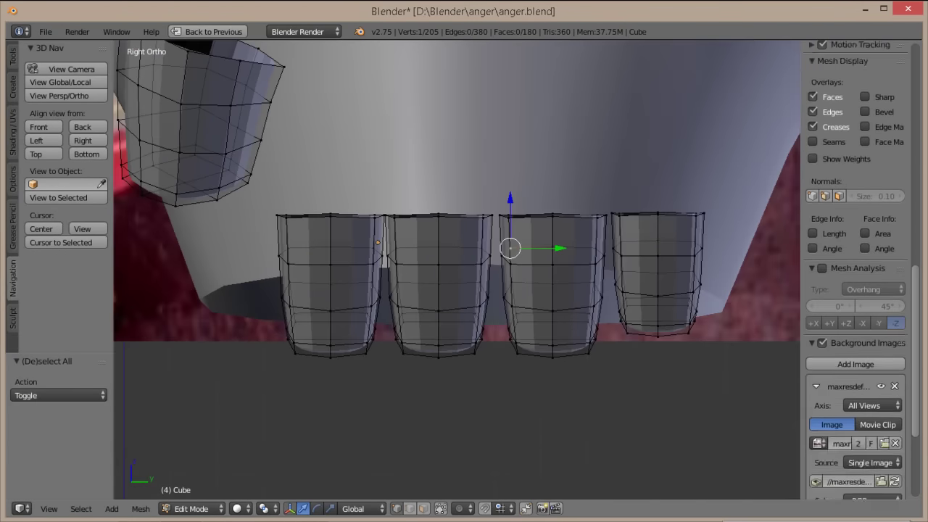
scroll(855, 254, "up", 4)
key("ctrl+l")
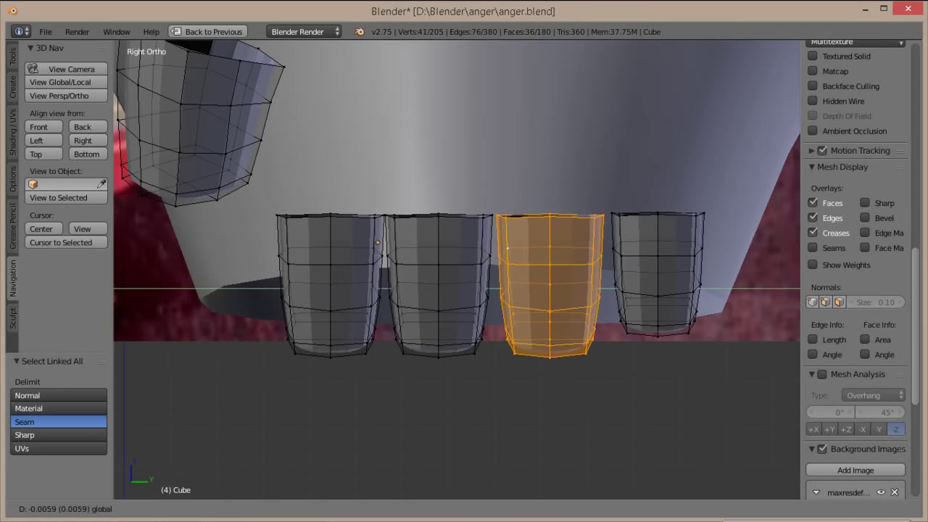
right_click(655, 271)
key("ctrl+l")
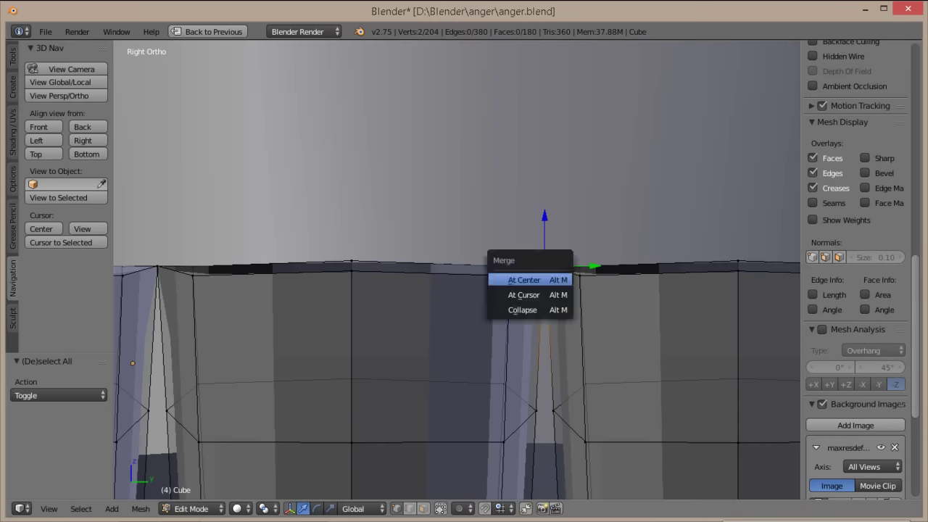
key("a")
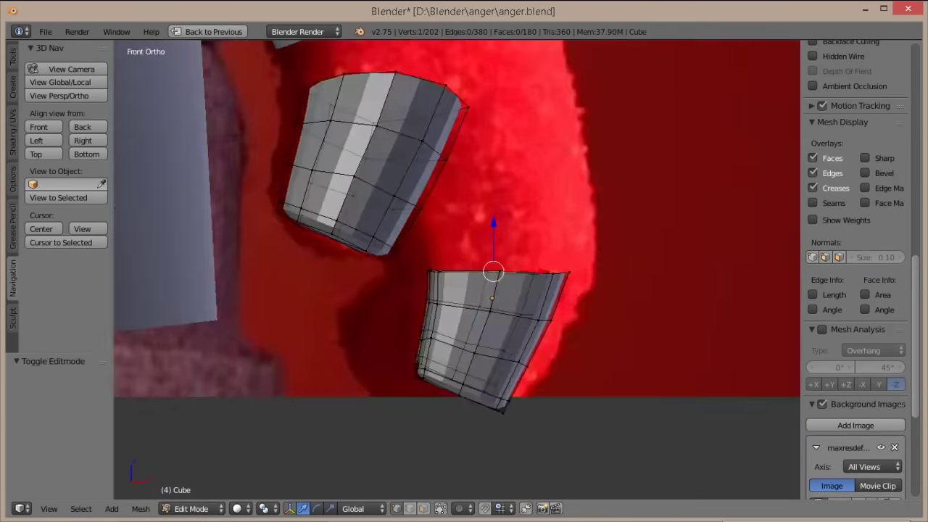
- Select rim edges and vertices between adjacent fingers and fill faces with F to join them
scroll(457, 290, "up", 3)
key("ctrl+Tab")
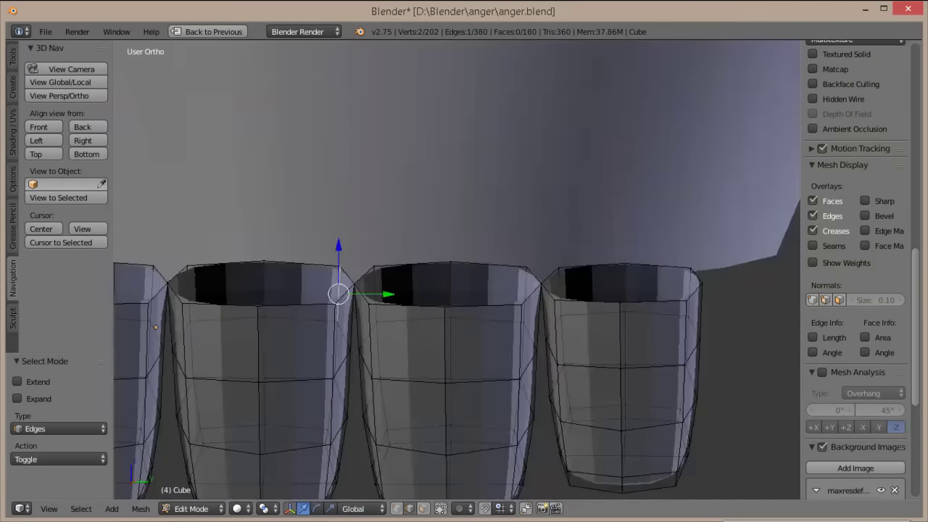
scroll(457, 304, "down", 2)
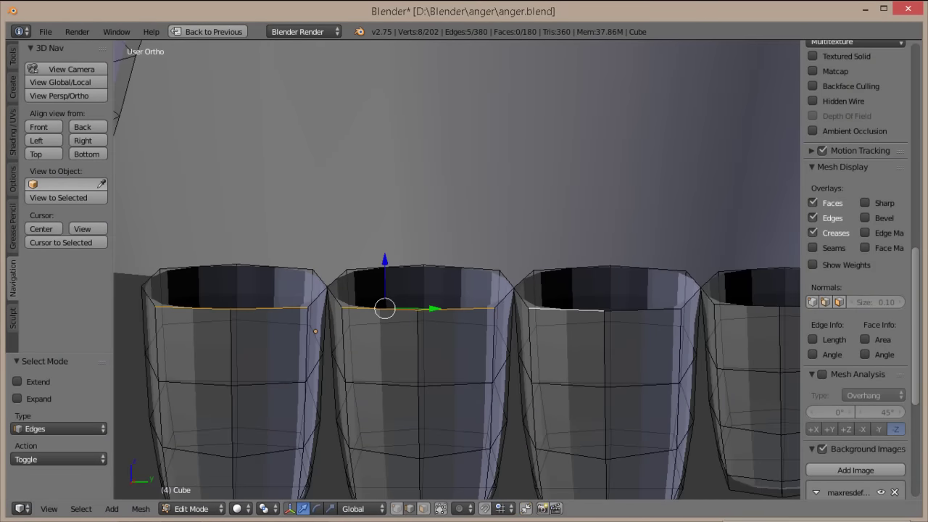
scroll(457, 290, "down", 2)
right_click(449, 290, "shift")
key("KP_1")
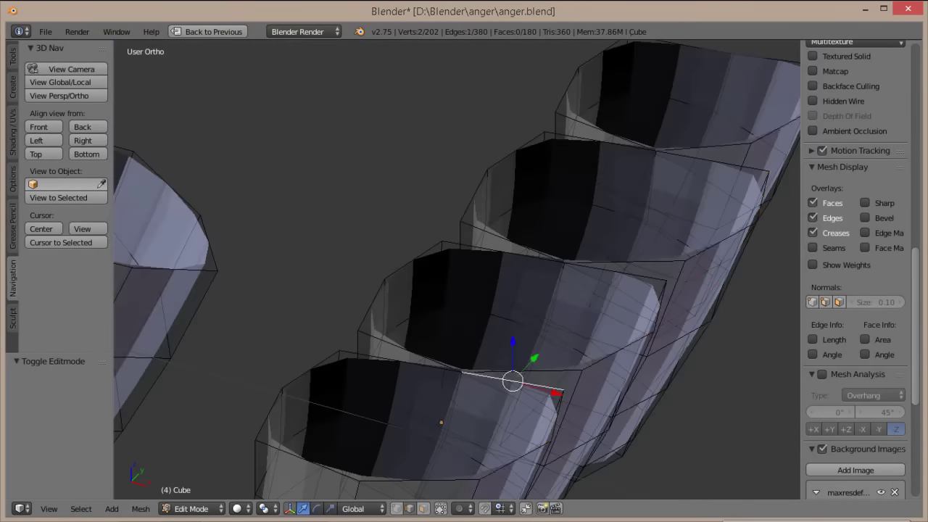
mouse_move(464, 290)
middle_mouse_down()
mouse_move(435, 261)
mouse_move(479, 319)
mouse_move(508, 290)
middle_mouse_up()
right_click(406, 377, "shift")
key("f")
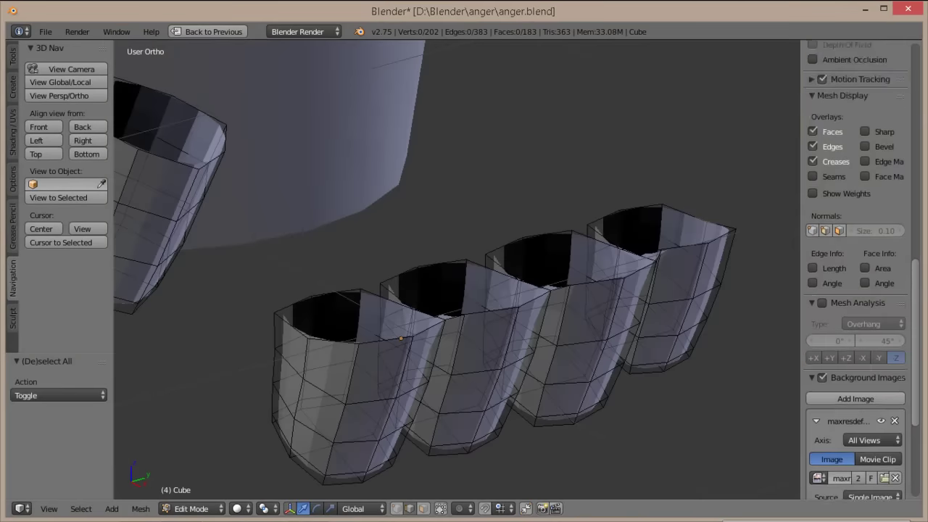
middle_click_drag(464, 261, 464, 290)
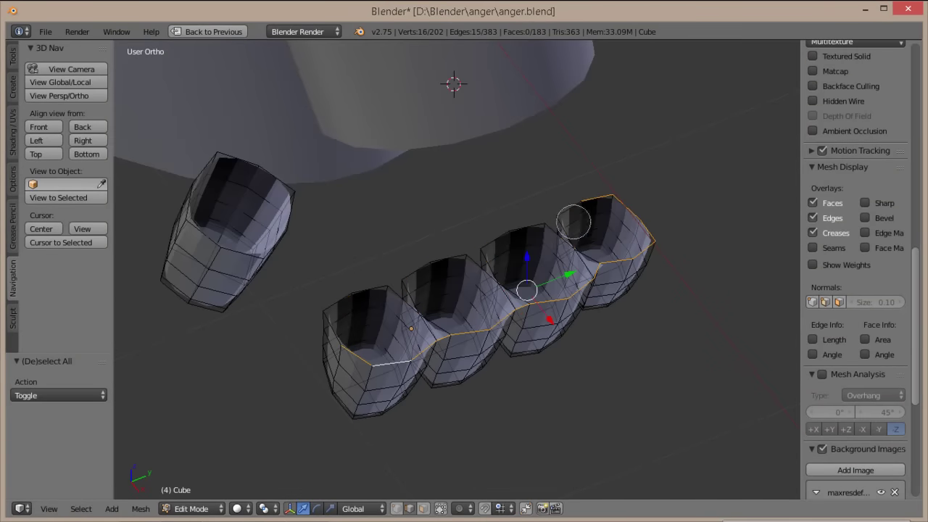
- Scale and rotate the fist's top edge loop, checking it from front and side views
key("KP_1")
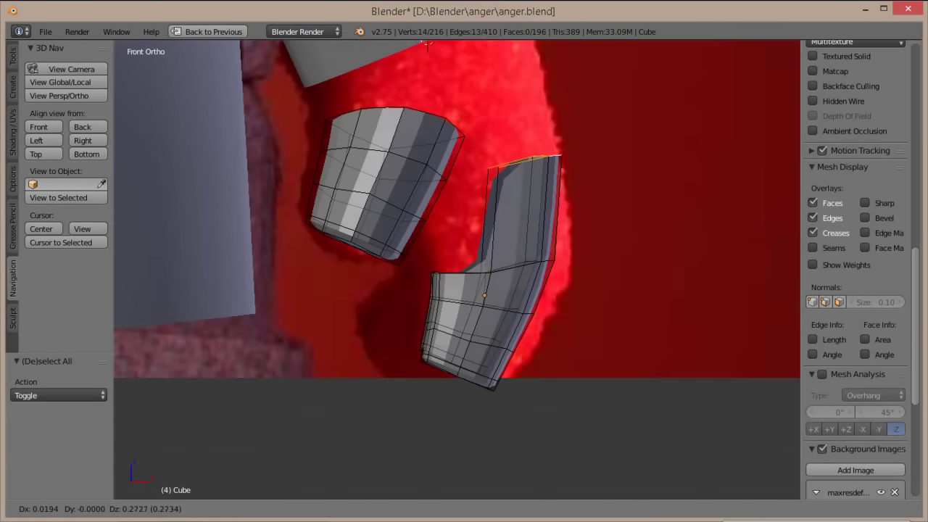
key("KP_3")
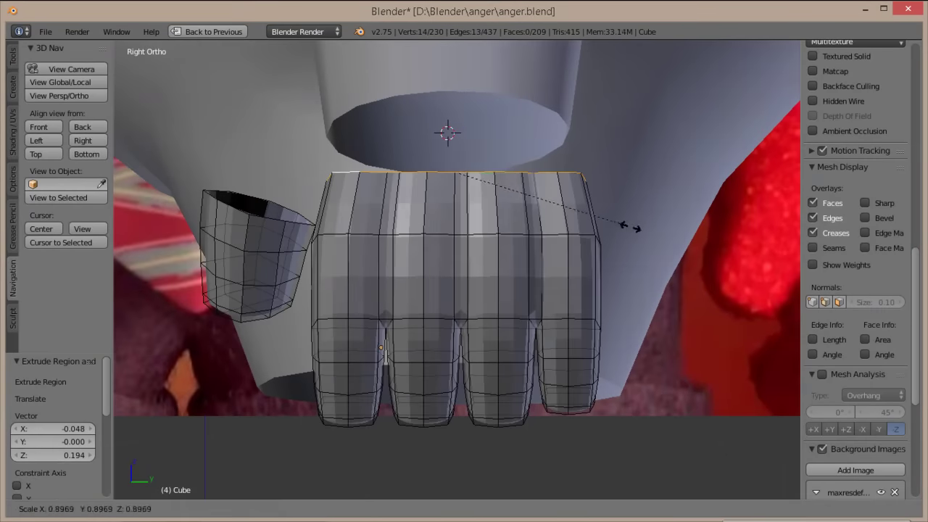
left_click(631, 228)
key("Tab")
middle_click_drag(631, 228, 508, 239)
key("KP_3")
scroll(464, 260, "up", 2)
key("Tab")
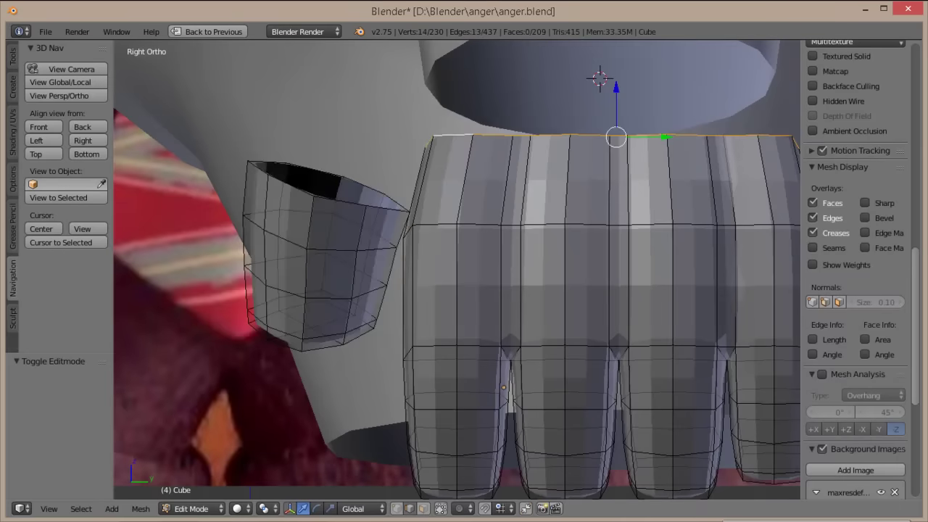
left_click(630, 228)
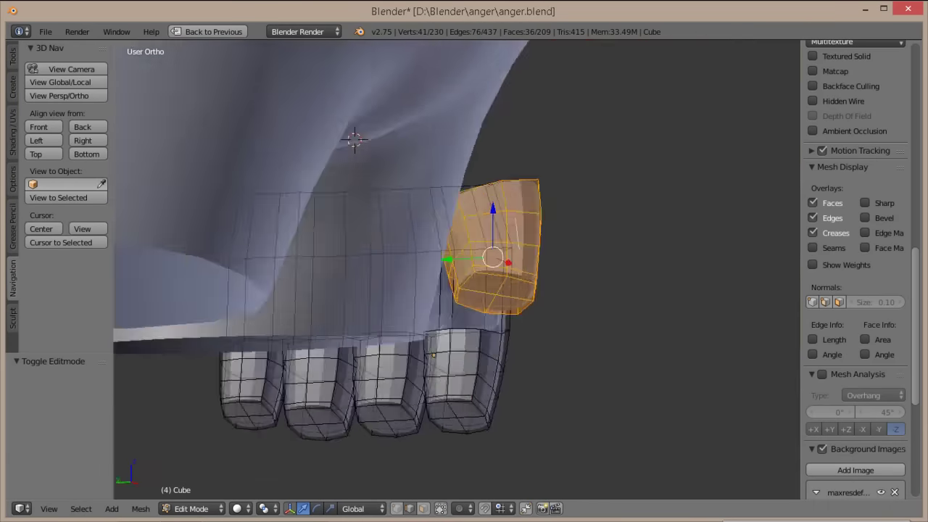
key("KP_1")
- Isolate the fist and thumb in local view and select vertices across the finger gaps
left_click(60, 82)
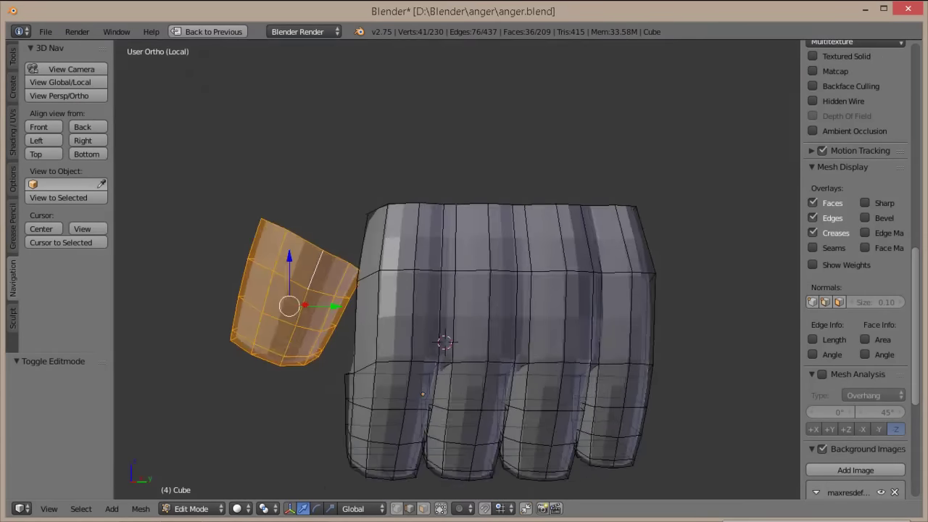
middle_click_drag(464, 290, 507, 239)
key("KP_3")
key("ctrl+Tab")
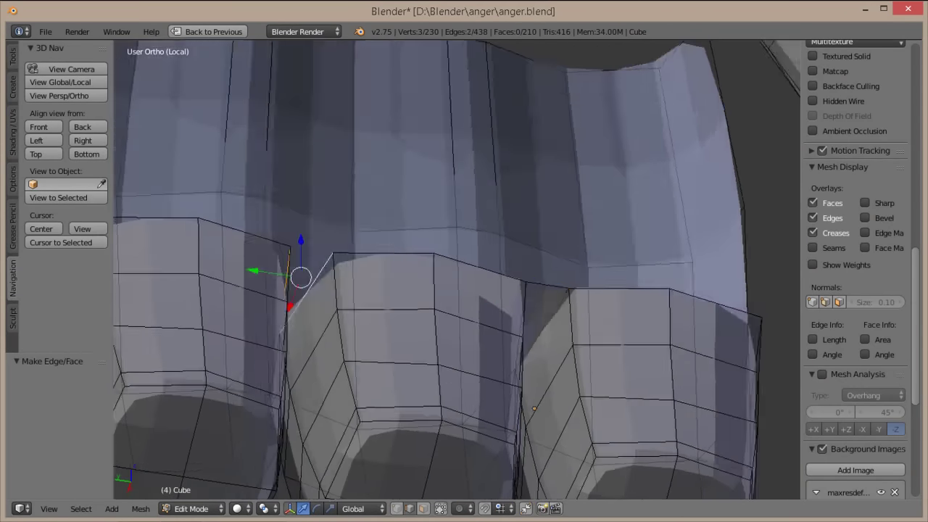
middle_click_drag(464, 290, 406, 275)
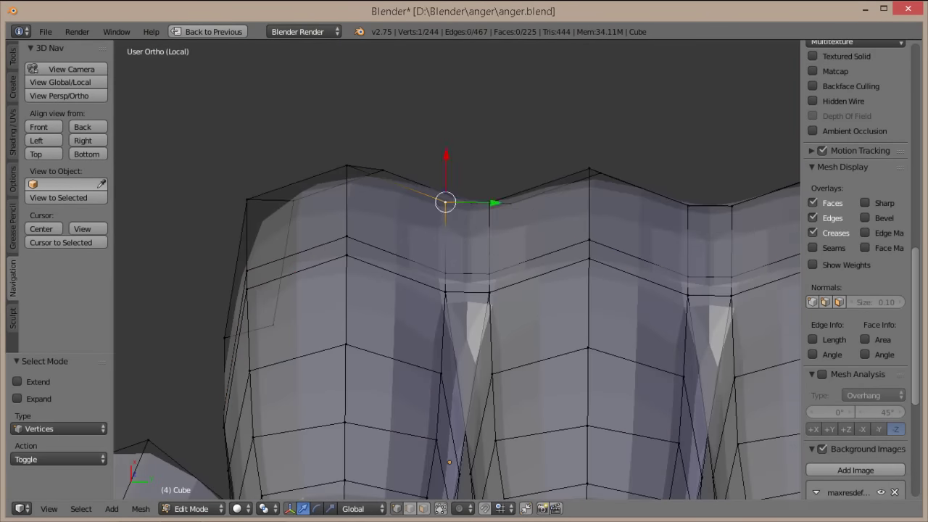
right_click(490, 203, "shift")
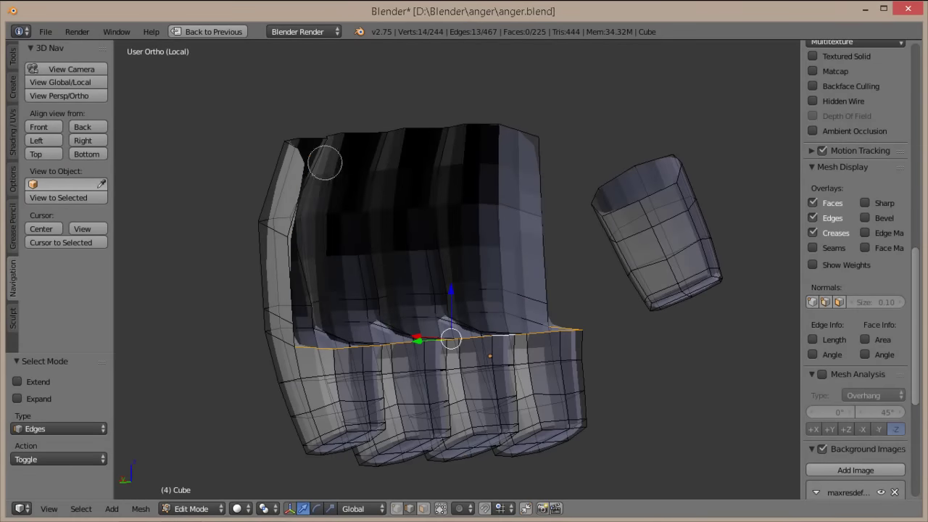
- Add a loop cut and fill two faces bridging the thumb to the fist's first finger
key("KP_1")
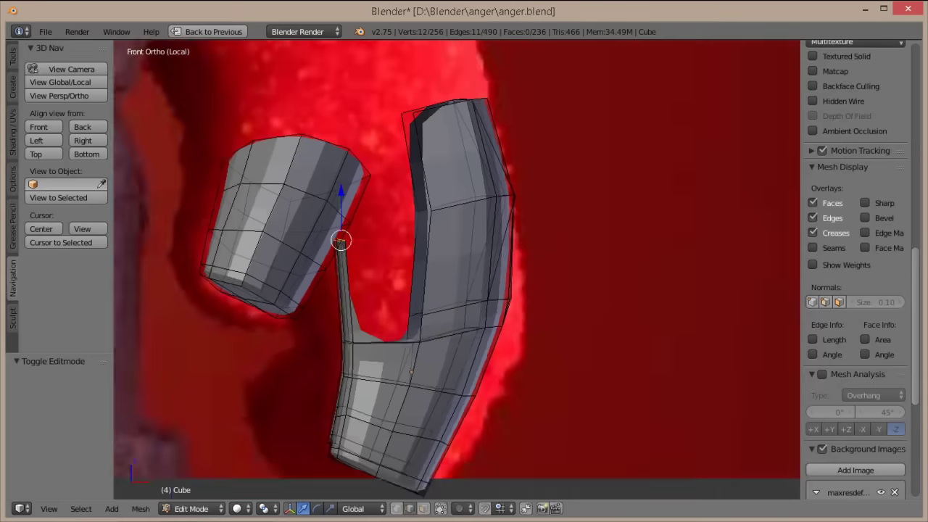
key("ctrl+r")
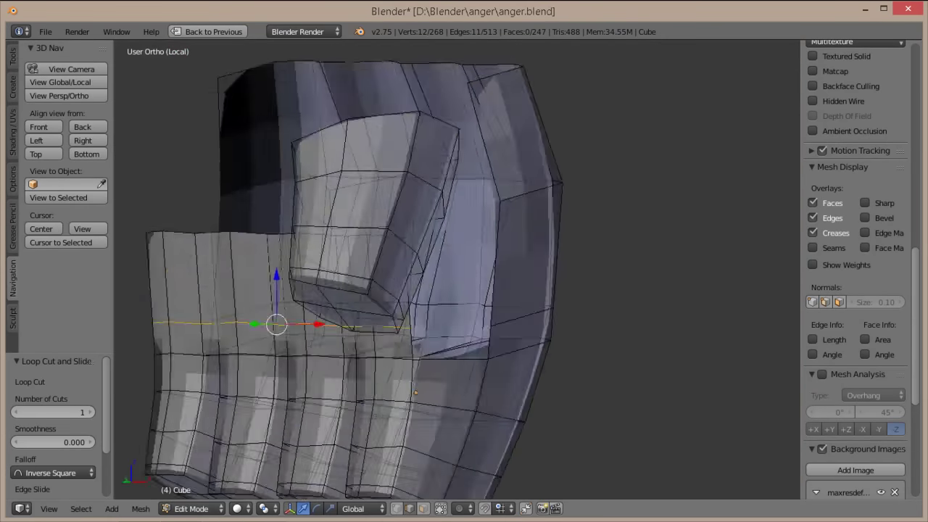
key("f")
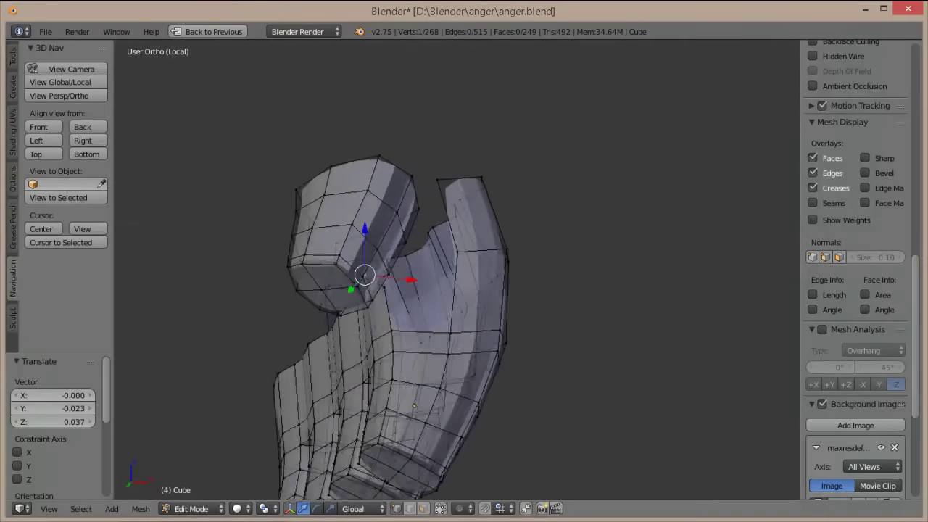
key("f")
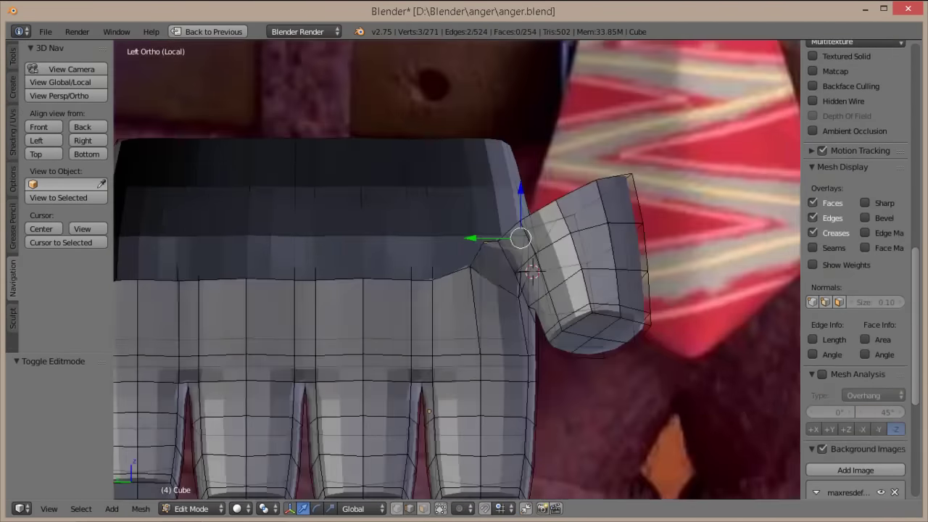
- Merge the thumb-joint vertex pairs, one at center and one at last
scroll(513, 341, "up", 3)
scroll(513, 341, "up", 2)
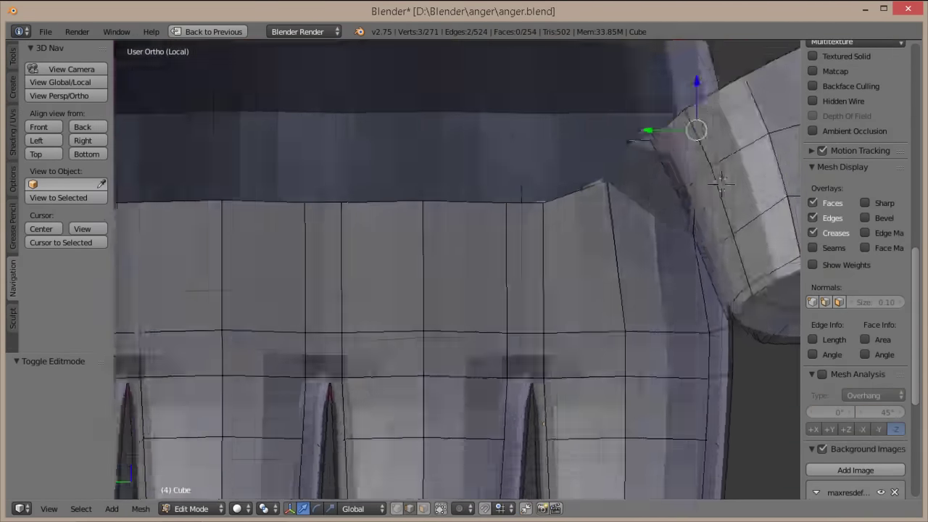
scroll(513, 342, "up", 2)
key("ctrl+Tab")
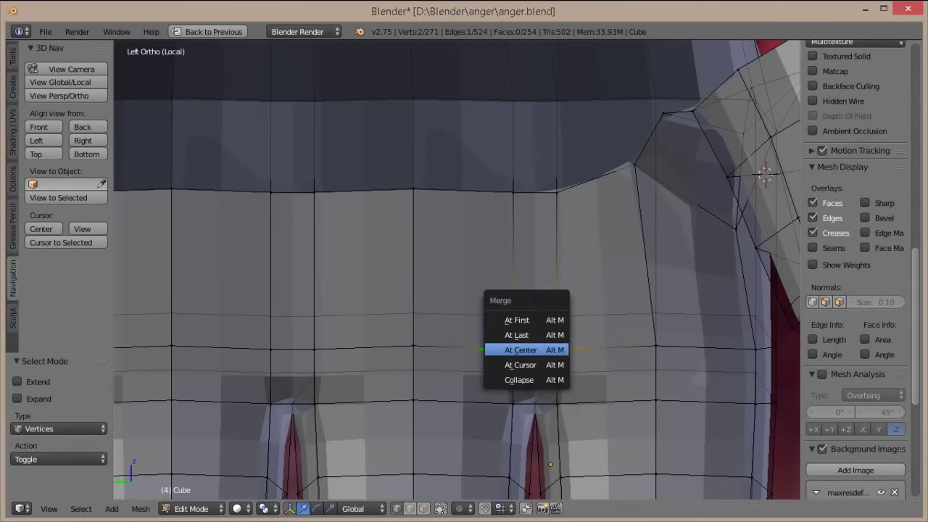
left_click(520, 350)
key("alt+m")
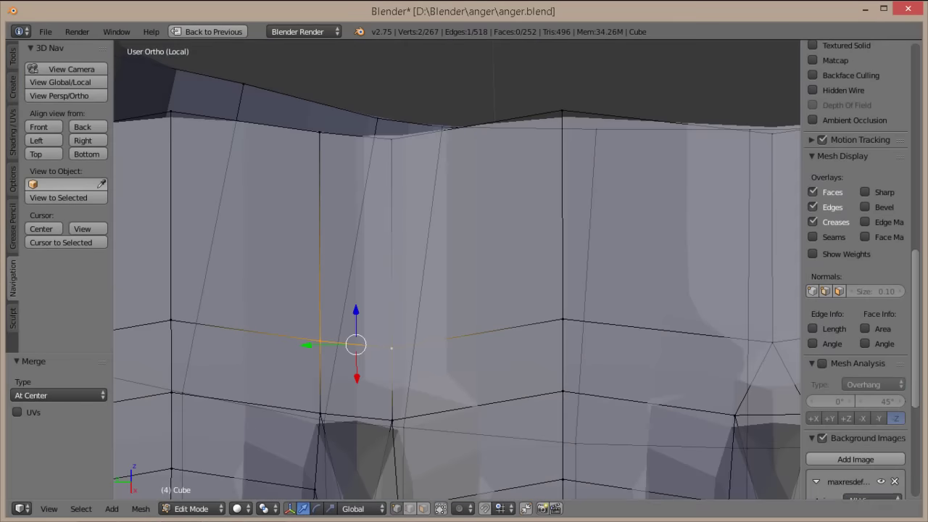
scroll(855, 269, "down", 2)
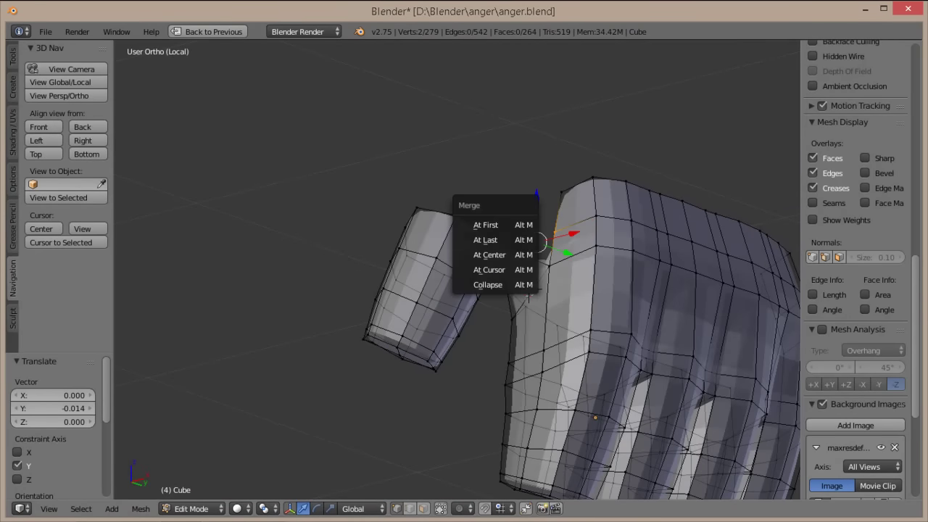
left_click(485, 239)
- Nudge the merged thumb-joint vertex along the Y axis in side view
key("KP_3")
key("g")
key("y")
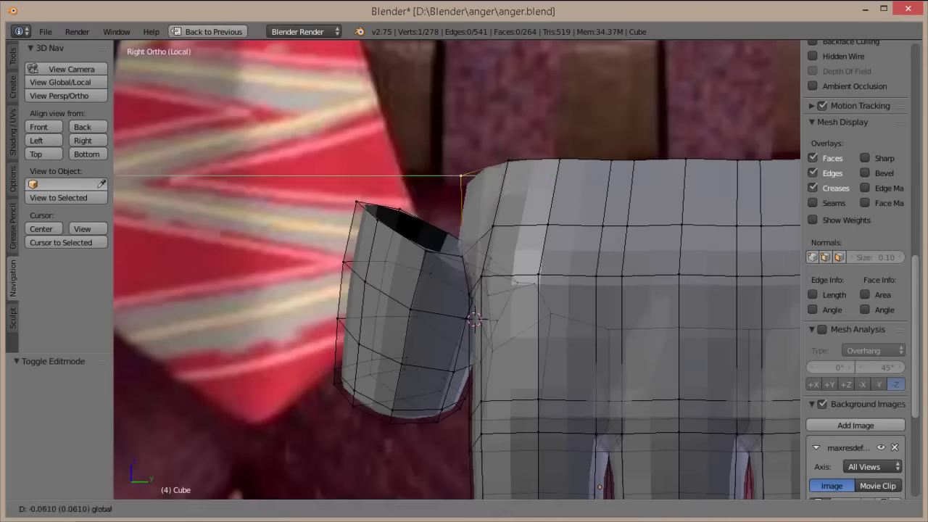
key("Return")
key("KP_1")
key("KP_8")
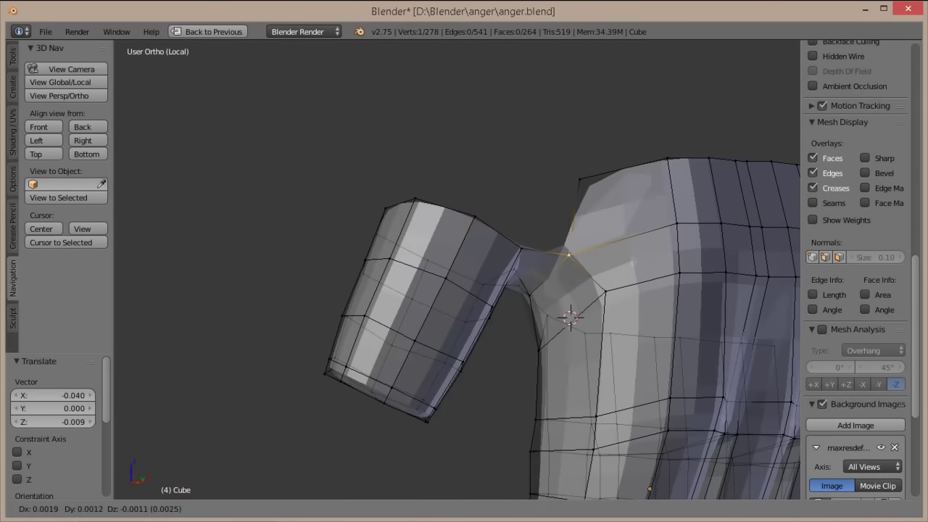
key("KP_3")
key("y")
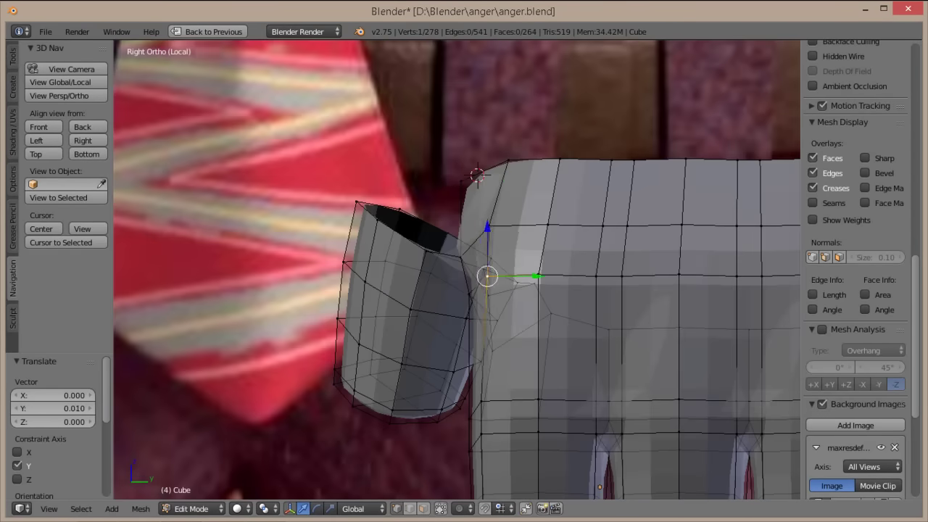
scroll(456, 269, "down", 4)
scroll(457, 268, "up", 1)
- Check the fist's shape from the front, back and side views
key("Tab")
key("KP_1")
scroll(457, 268, "up", 2)
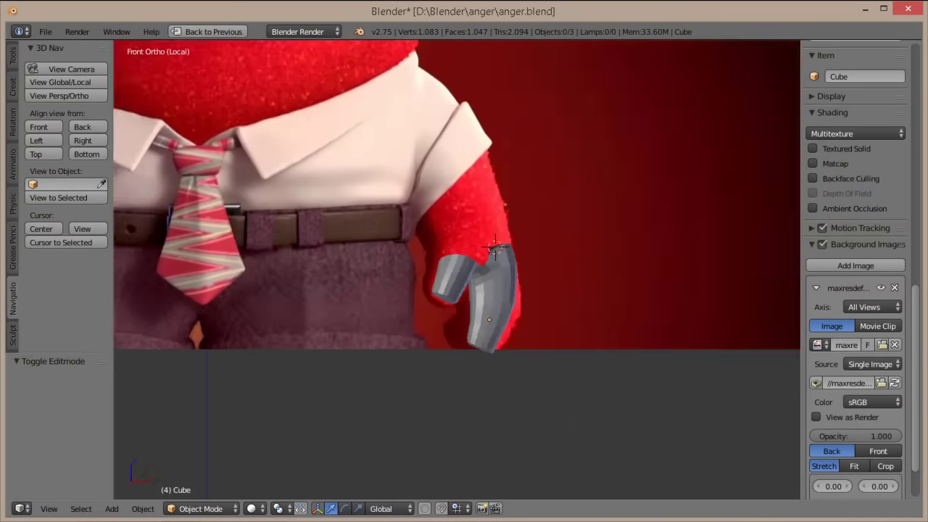
key("KP_Decimal")
key("Tab")
scroll(456, 270, "up", 2)
key("KP_8")
scroll(457, 270, "up", 2)
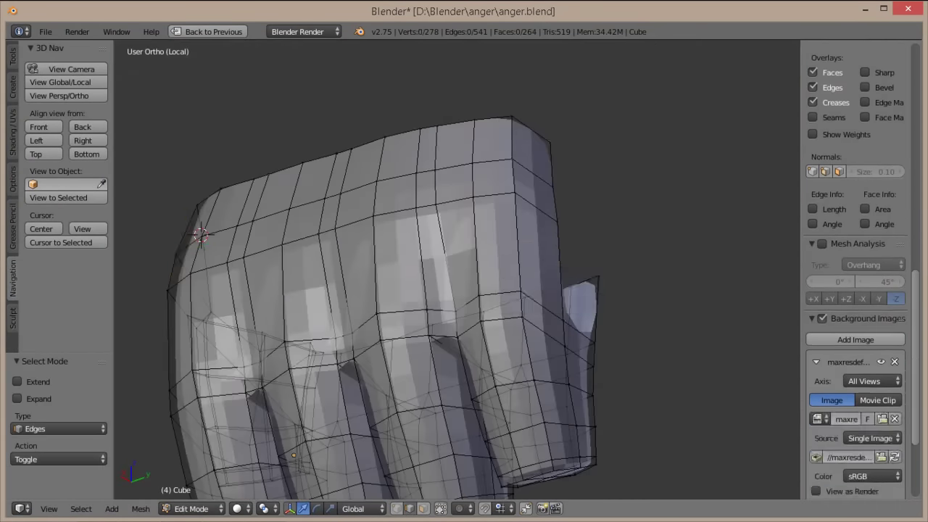
scroll(855, 326, "up", 4)
key("ctrl+KP_1")
key("Tab")
key("KP_3")
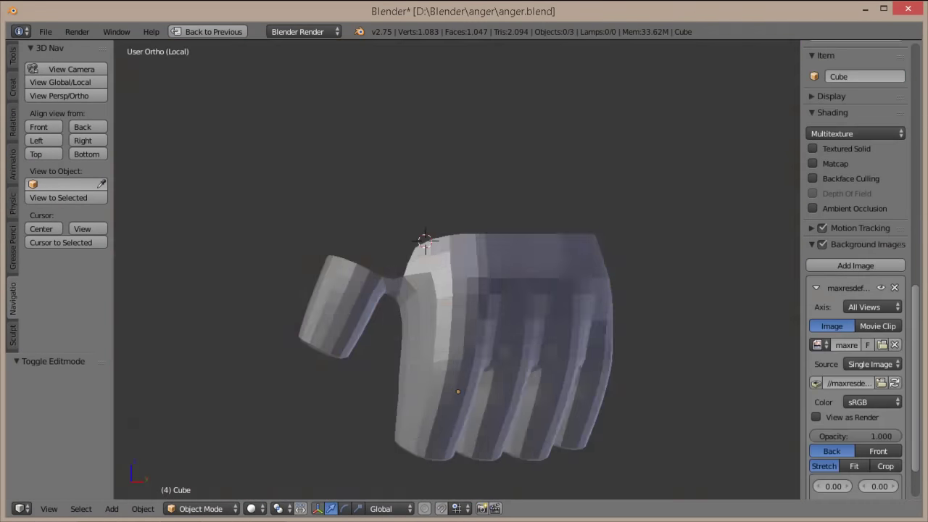
key("Tab")
scroll(457, 268, "up", 2)
- In vertex select mode, merge two vertex groups on the fist's top edge at center
key("ctrl+Tab")
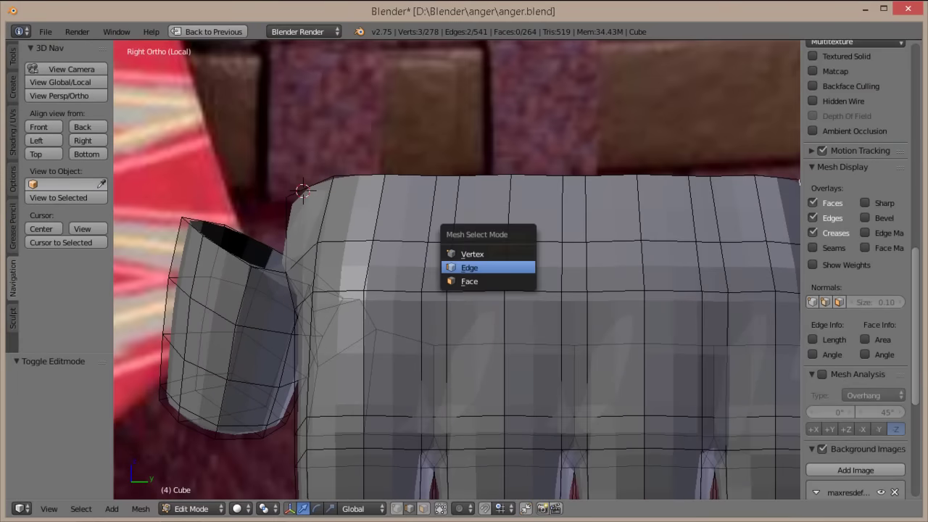
left_click(503, 250)
key("KP_8")
scroll(457, 290, "down", 3)
scroll(456, 290, "up", 1)
key("KP_3")
scroll(457, 268, "up", 2)
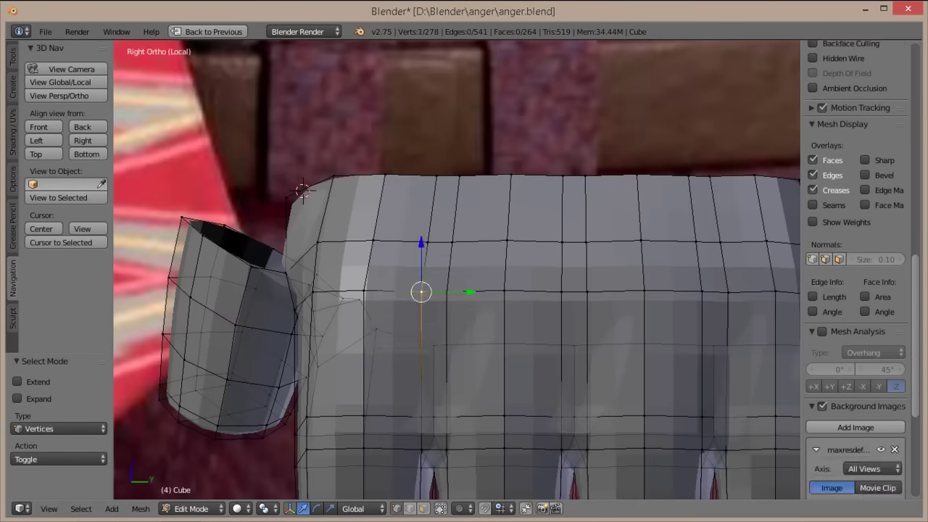
left_click(409, 291)
key("alt+m")
left_click(424, 239)
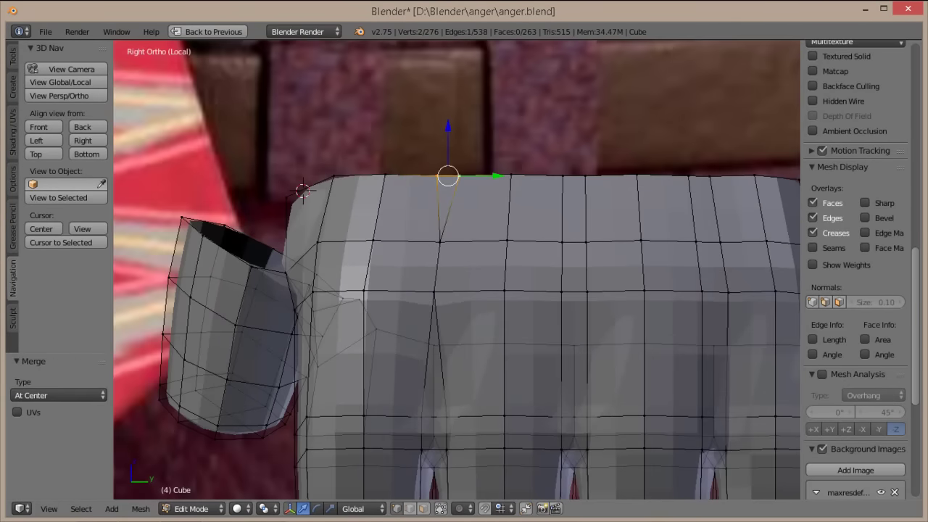
key("Tab")
- Merge two more top-edge vertex pairs at center
scroll(438, 403, "down", 2)
key("Tab")
scroll(464, 290, "up", 2)
key("alt+m")
left_click(532, 289)
key("alt+m")
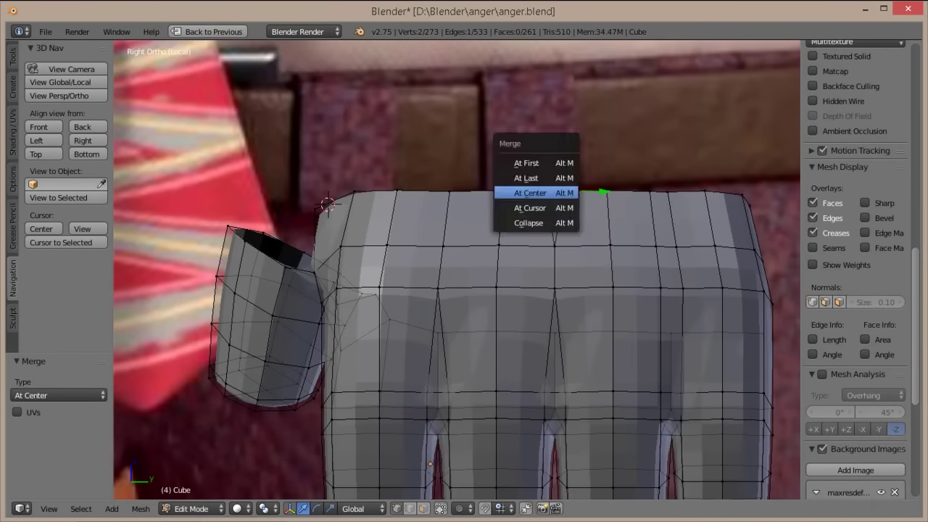
left_click(533, 193)
scroll(453, 218, "up", 2)
- Select three more top-edge vertices and merge them, finishing the hand at 269 vertices
right_click(594, 269)
right_click(588, 218)
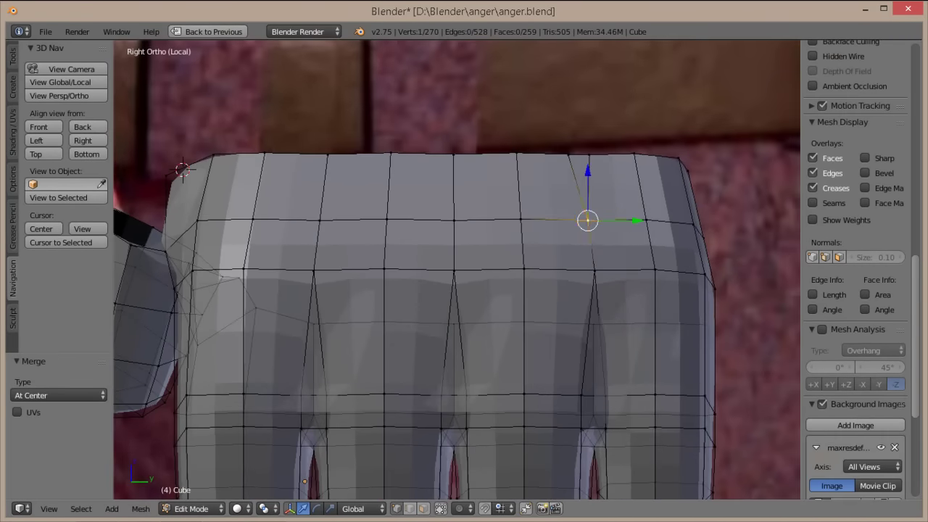
right_click(570, 153, "shift")
key("alt+m")
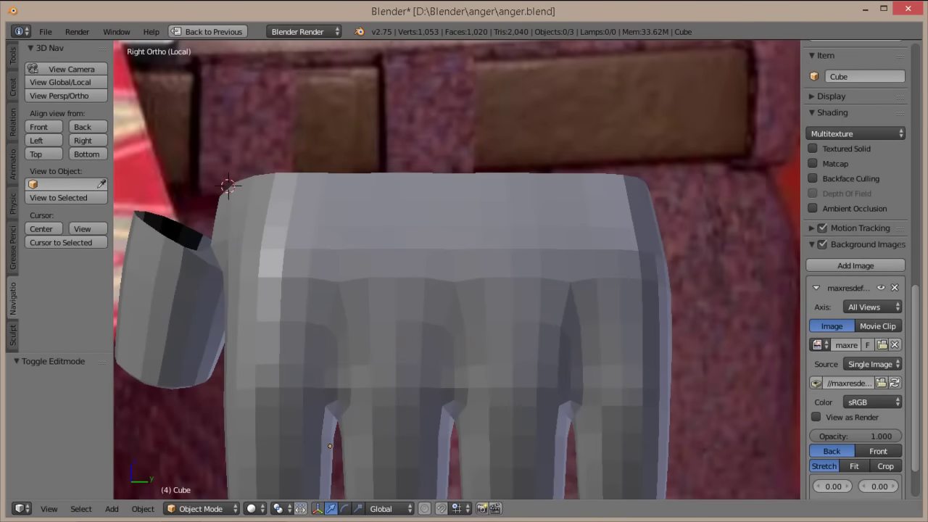
scroll(457, 270, "down", 3)
key("a")
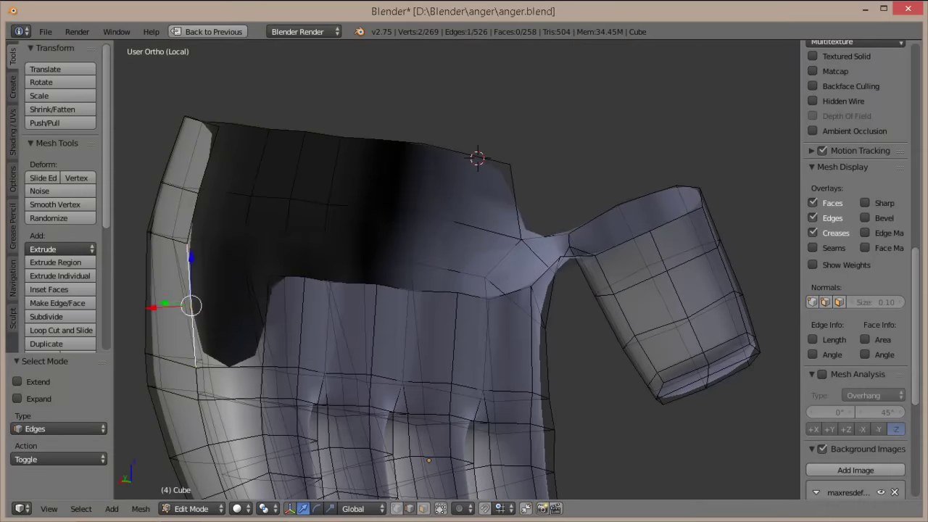
- Extrude an edge upward to form a new strip where the arm meets the torso
key("ctrl+KP_3")
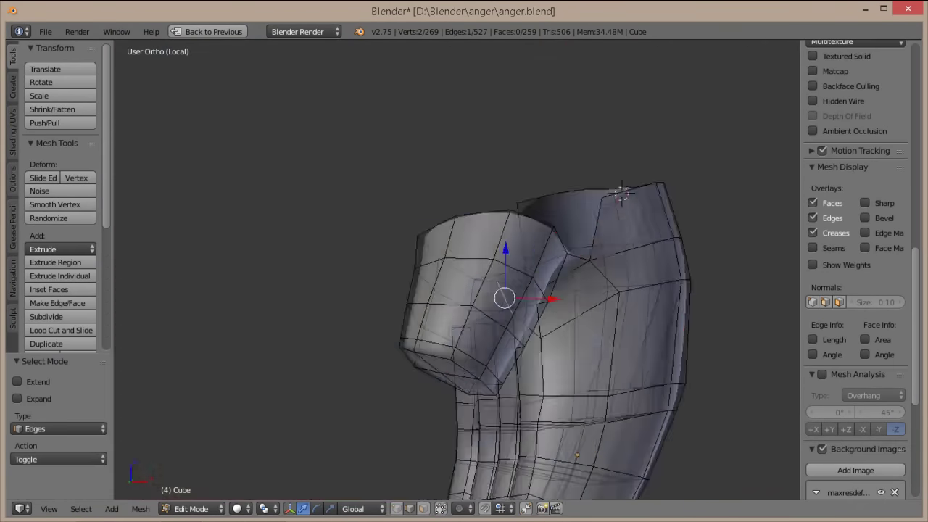
key("ctrl+KP_3")
key("e")
left_click(426, 158)
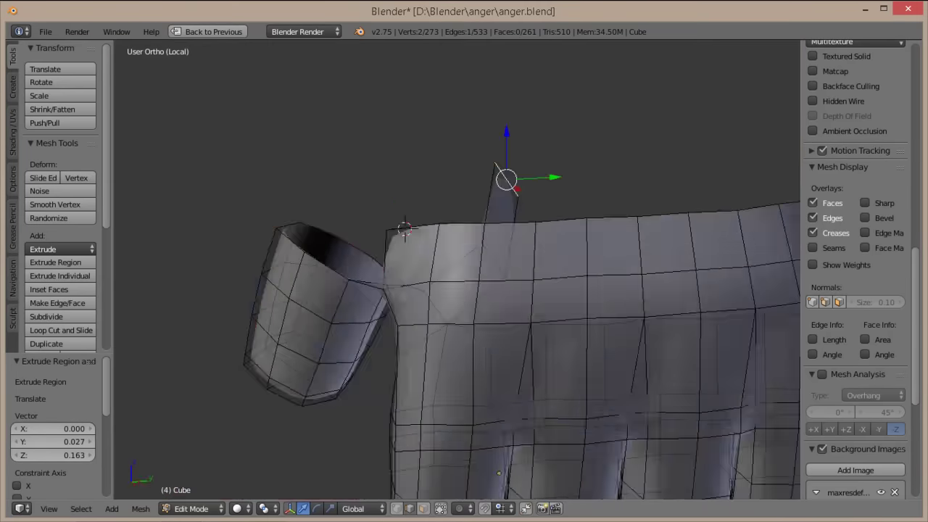
middle_click_drag(427, 158, 508, 218)
key("ctrl+KP_3")
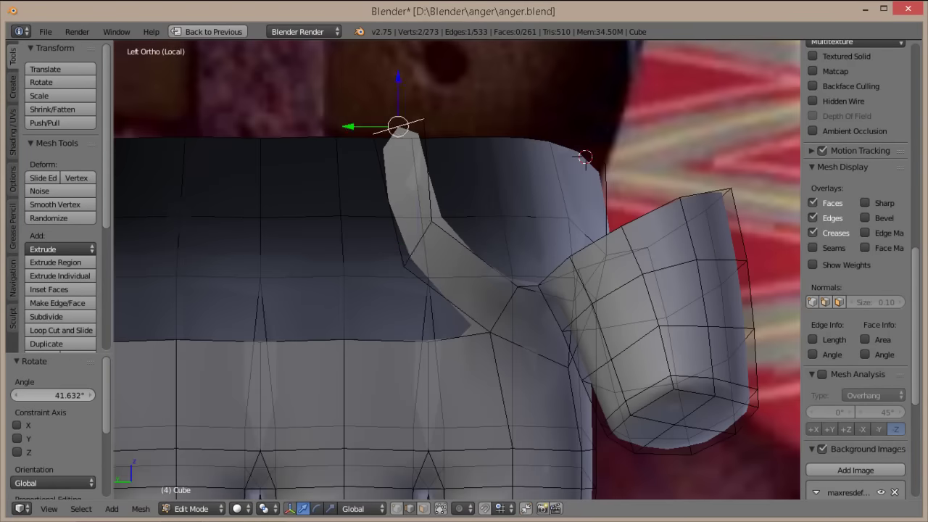
key("Return")
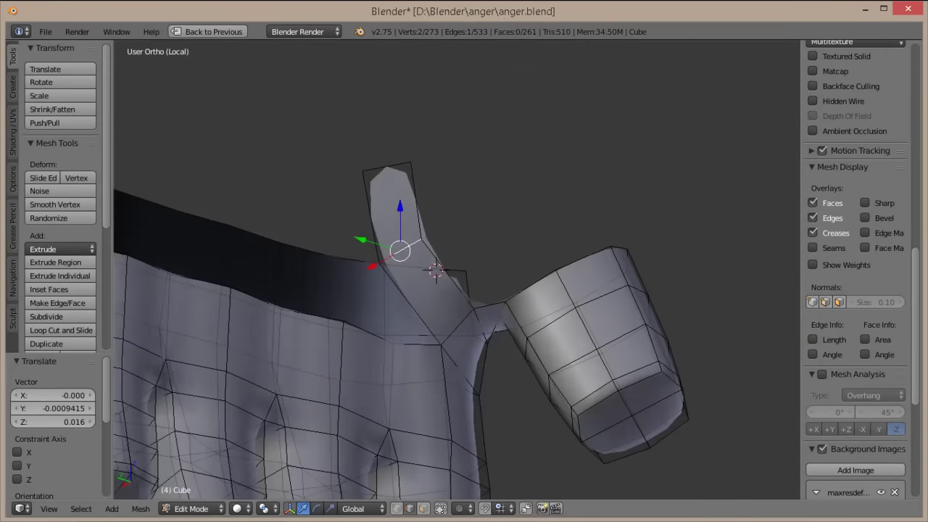
middle_click_drag(435, 239, 551, 247)
- Move a single vertex at the shoulder top to close the sleeve gap
key("ctrl+KP_3")
key("ctrl+Tab")
key("Return")
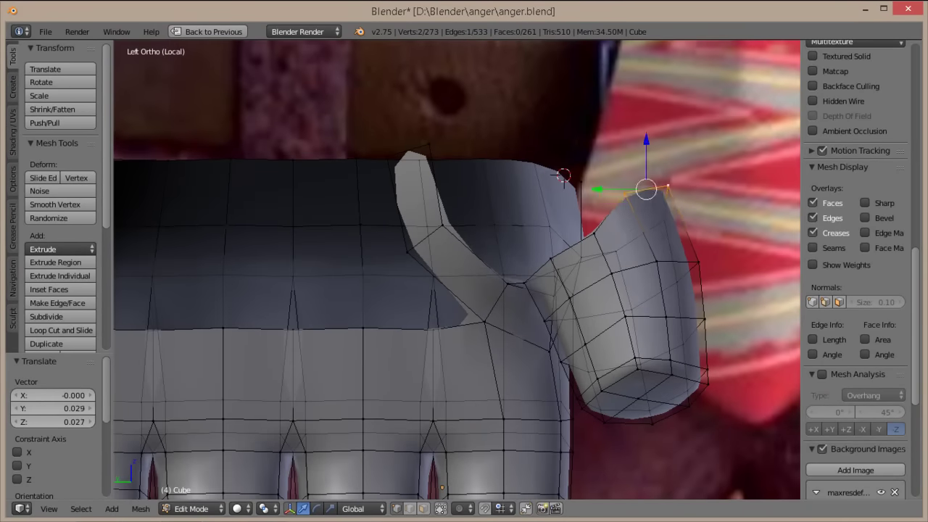
scroll(855, 290, "down", 2)
right_click(594, 232)
mouse_move(464, 275)
middle_mouse_down()
mouse_move(508, 261)
mouse_move(508, 290)
middle_mouse_up()
key("KP_1")
key("ctrl+KP_3")
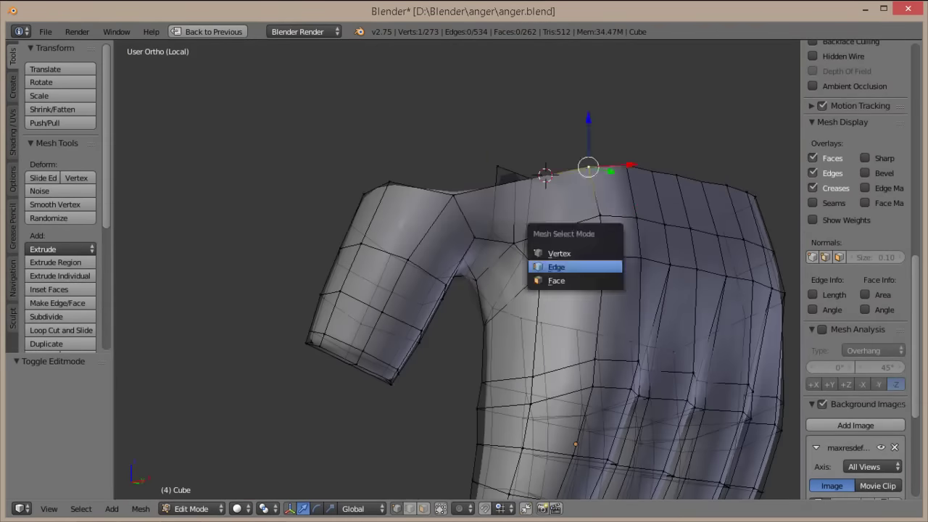
left_click(549, 266)
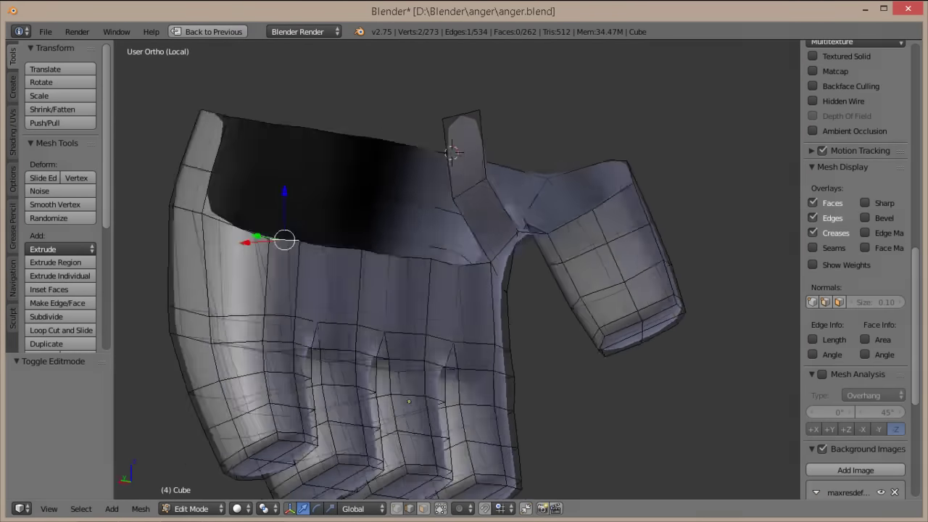
- Merge the selected torso-rim vertices at center and fill a new face beside the shoulder
mouse_move(464, 290)
middle_mouse_down()
mouse_move(507, 290)
mouse_move(485, 297)
middle_mouse_up()
right_click(283, 262, "shift")
right_click(335, 258, "shift")
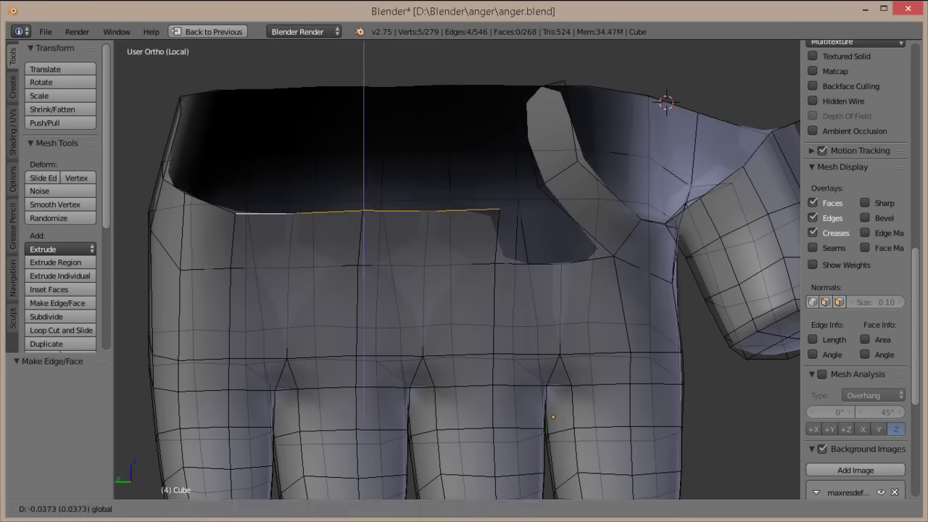
left_click(519, 269)
right_click_drag(560, 276, 561, 279)
middle_click_drag(464, 290, 471, 276)
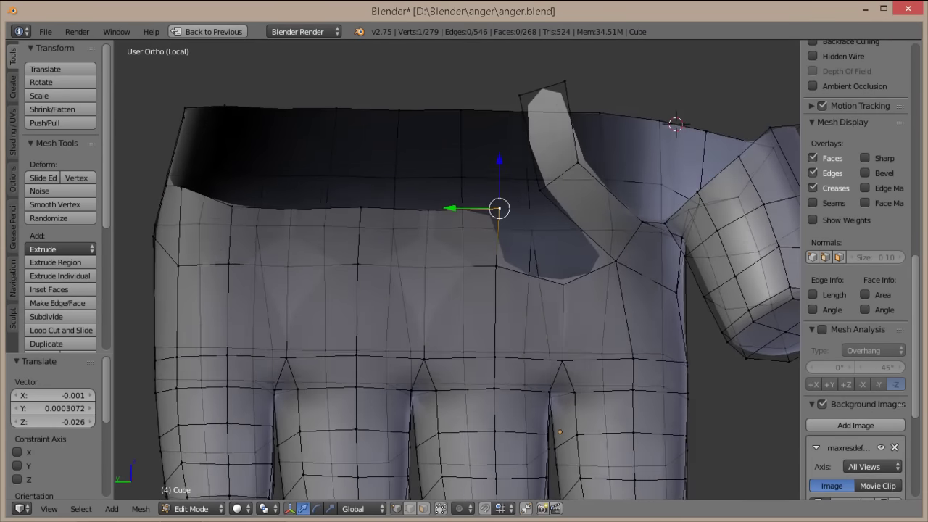
left_click(511, 198)
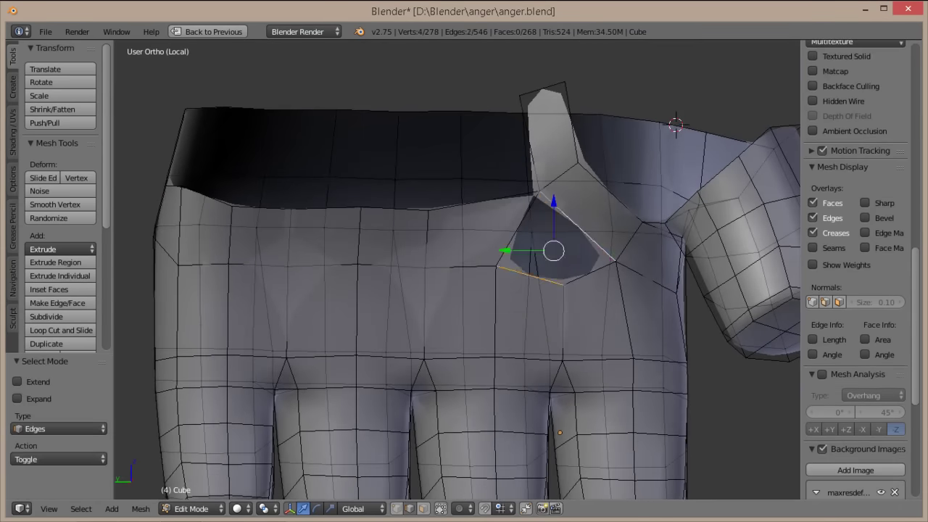
key("f")
- Slide a single rim vertex along the X axis from the top view
key("ctrl+KP_3")
key("1")
right_click(516, 262)
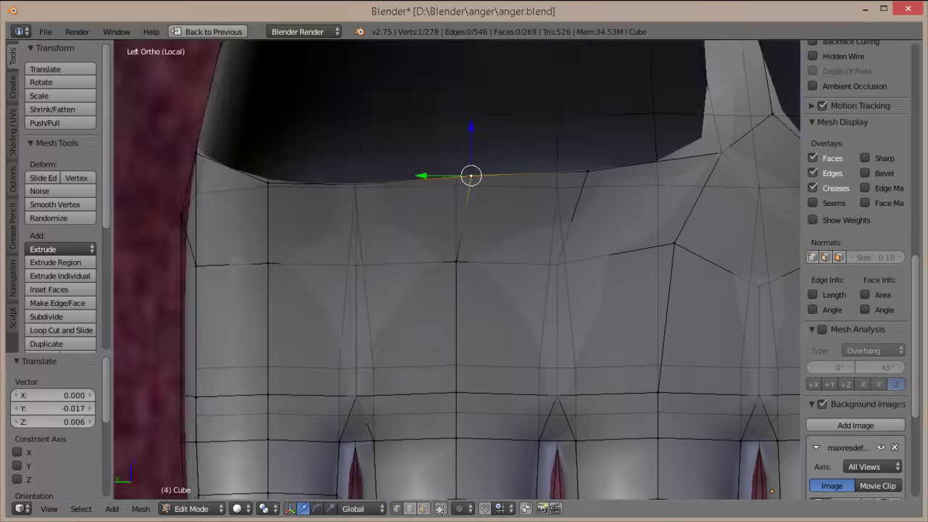
middle_click_drag(464, 290, 464, 218)
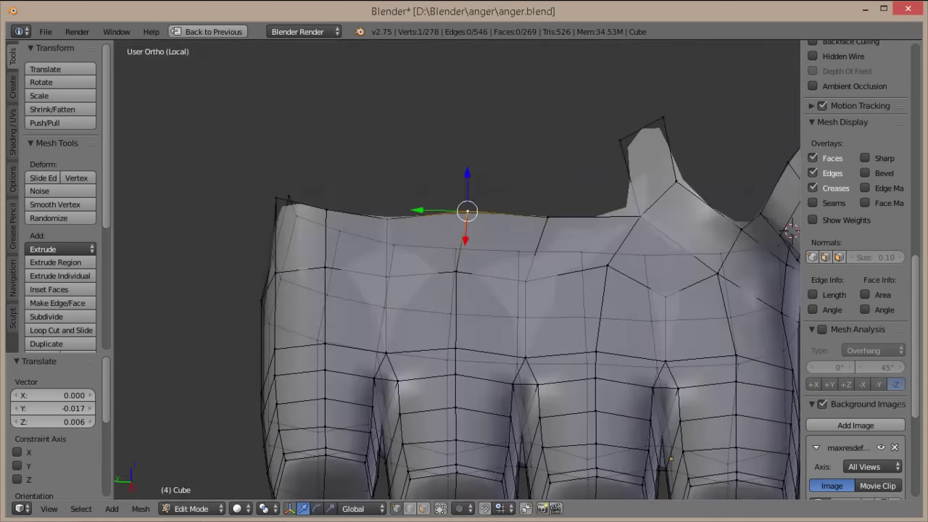
key("KP_7")
key("g")
key("x")
key("Return")
- Orbit and zoom in on the torso rim's corner vertex
middle_click_drag(464, 290, 464, 218)
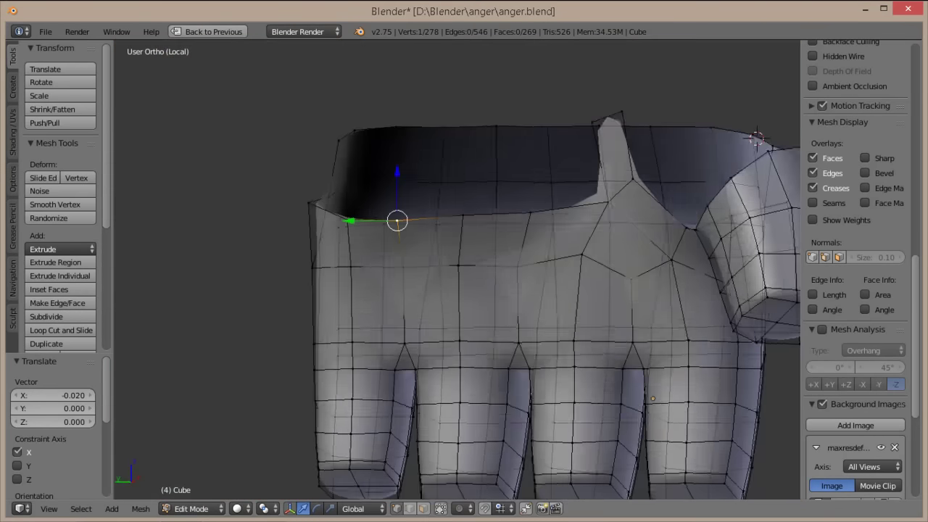
key("KP_3")
middle_click_drag(457, 270, 457, 218)
key("KP_3")
scroll(456, 270, "up", 2)
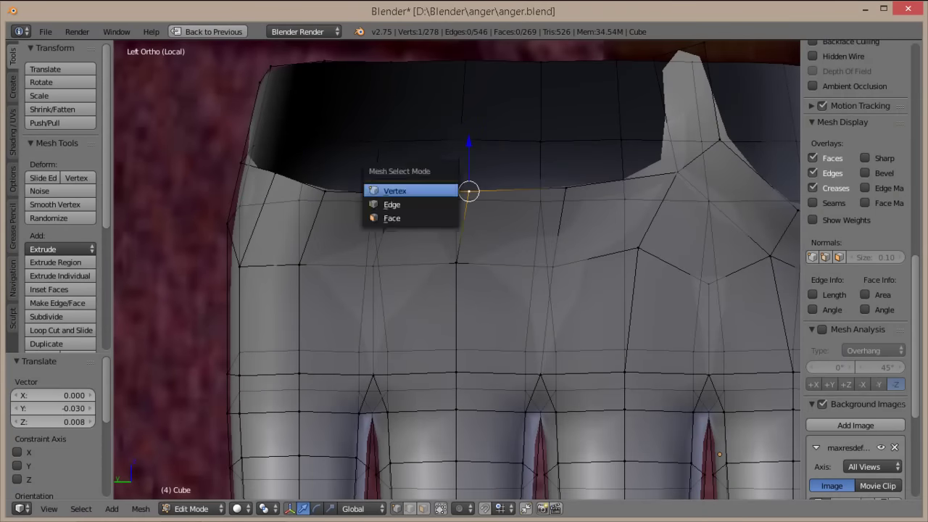
- Confirm the extruded rim section after shifting it along X, checking it from back and side views
left_click(275, 164)
middle_click_drag(274, 165, 445, 73)
key("ctrl+KP_1")
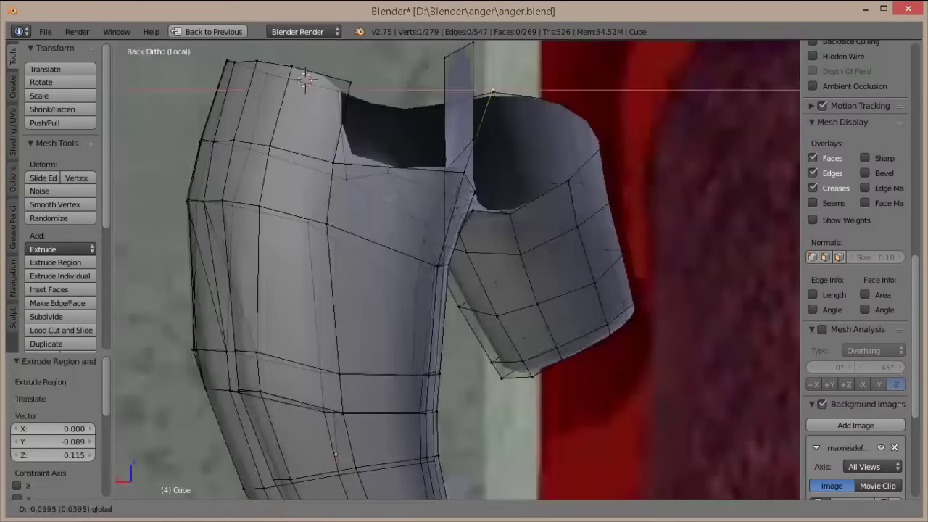
key("Return")
key("KP_3")
middle_click_drag(457, 271, 462, 300, "shift")
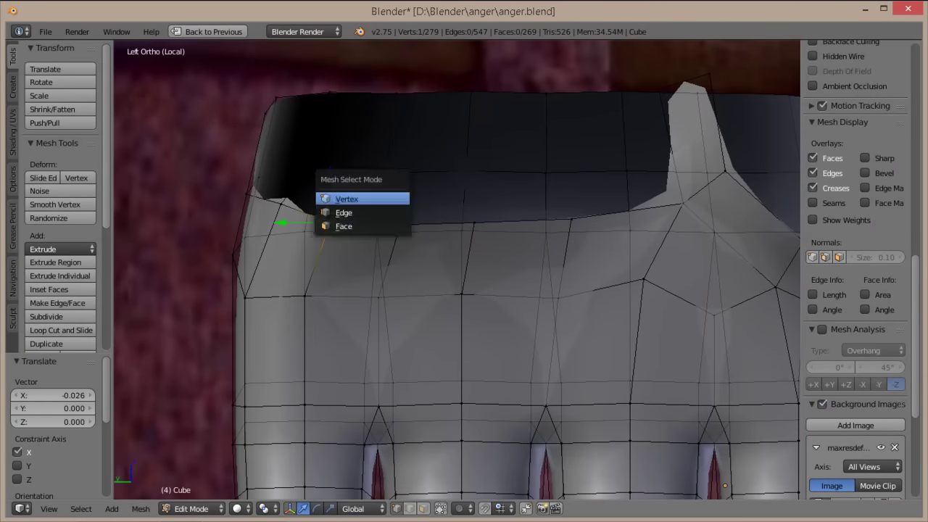
- Raise a rim edge into a pointed peak and fill a face beside it
key("e")
middle_click_drag(464, 290, 478, 290)
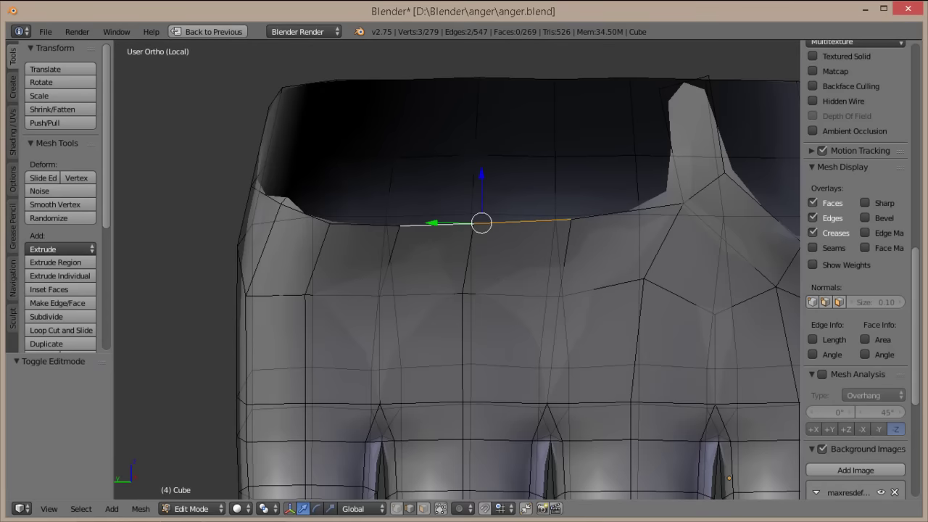
key("Return")
key("ctrl+Tab")
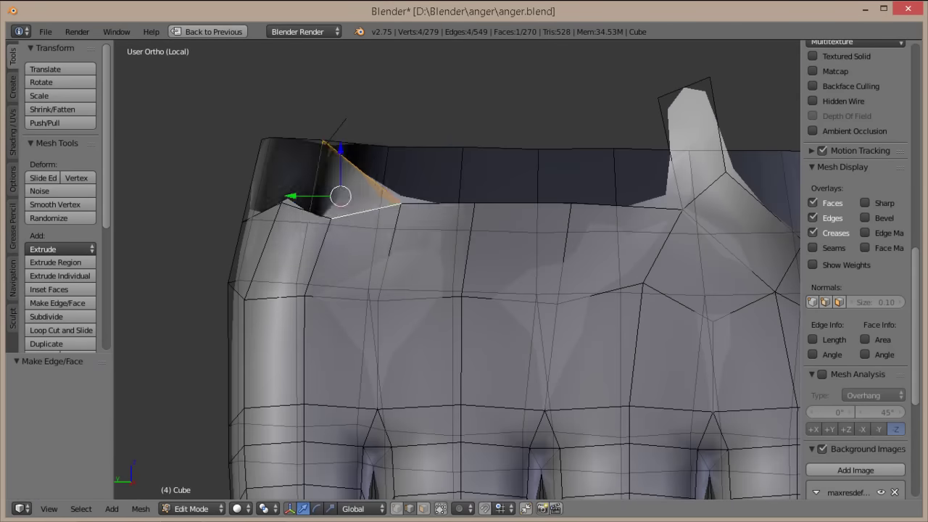
key("ctrl+z")
key("ctrl+z")
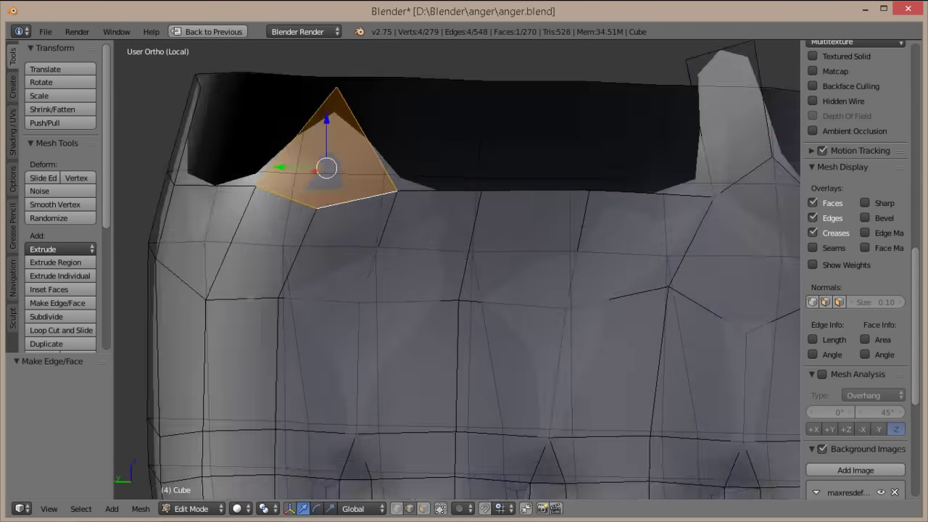
- Move the peak vertex along X in the front view to sharpen the point
key("KP_1")
key("ctrl+KP_1")
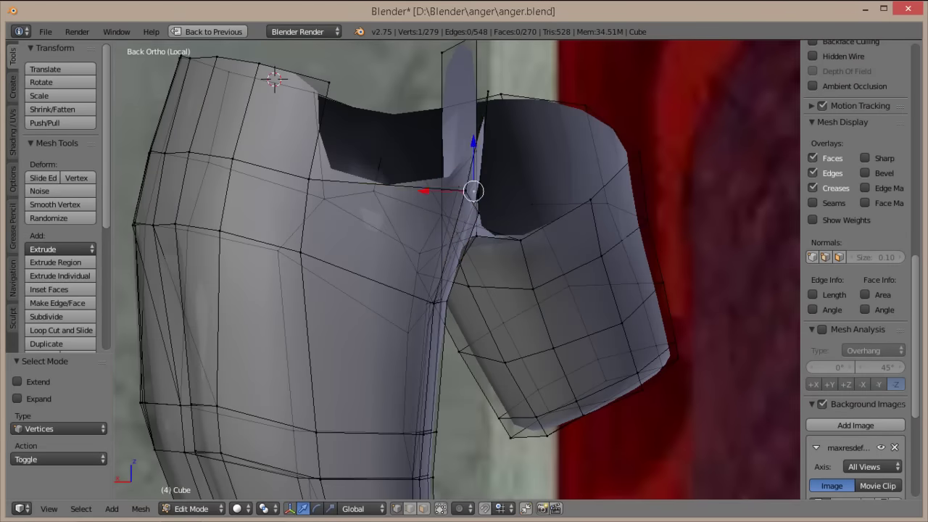
key("Return")
key("KP_Decimal")
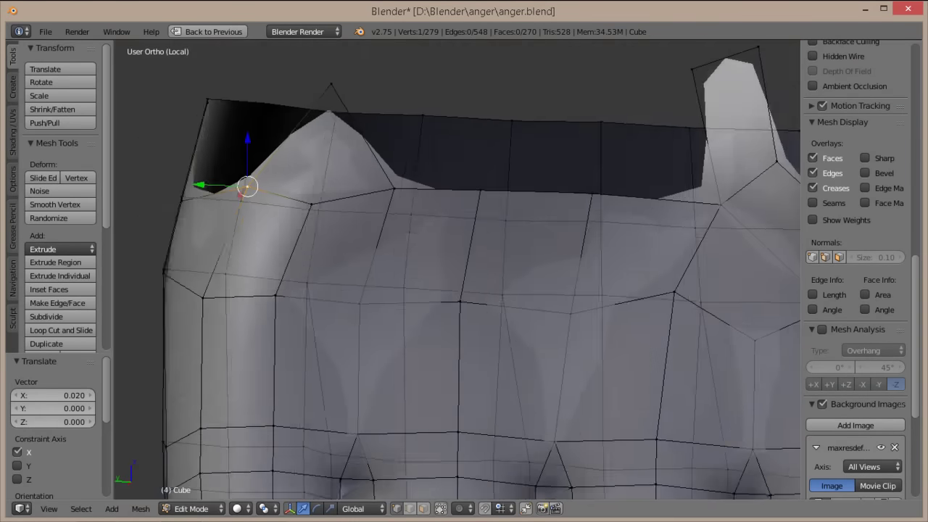
key("ctrl+KP_3")
key("KP_8")
key("g")
key("x")
key("Return")
- Move a second rim vertex along X to shape the next peak
right_click(578, 321)
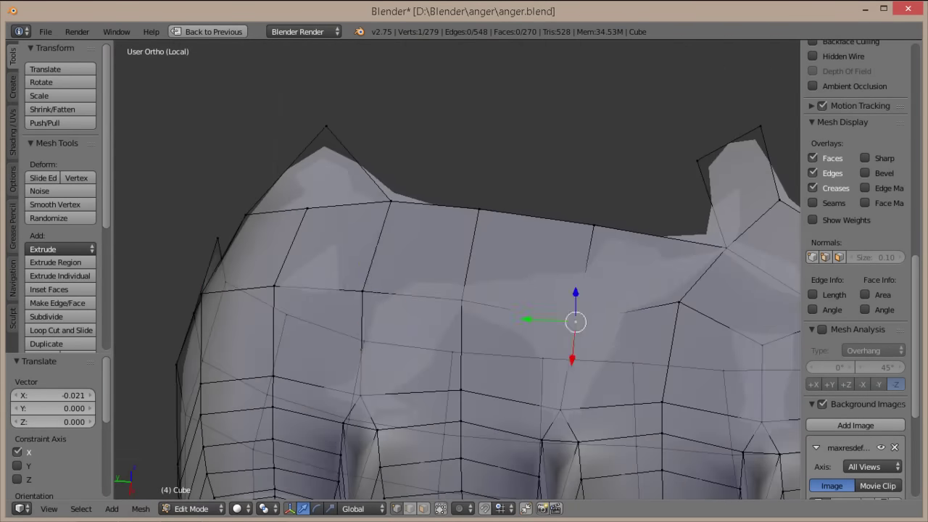
key("g")
key("x")
key("ctrl+KP_3")
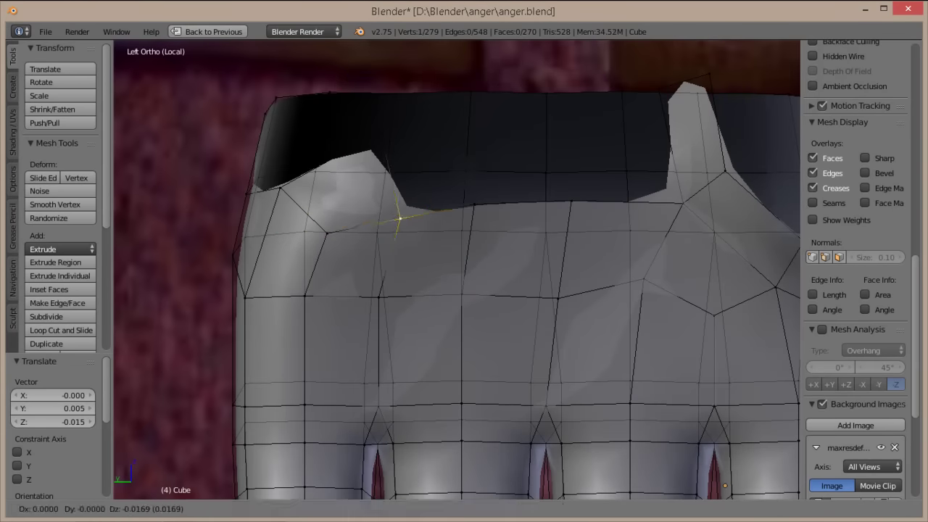
- Fill a face between two rim vertices next to the new peak
right_click(570, 202, "shift")
left_click(303, 508)
scroll(855, 290, "up", 2)
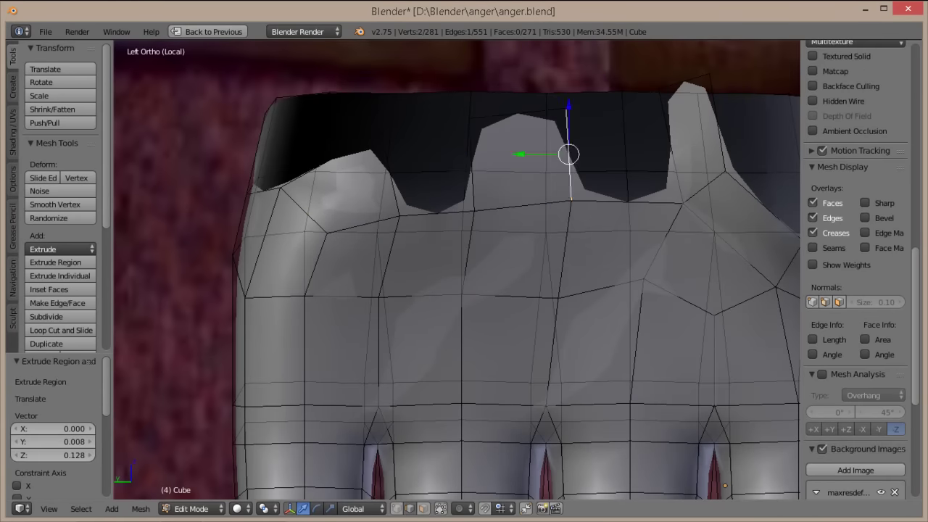
key("f")
key("Tab")
key("Tab")
scroll(464, 268, "down", 5)
- Orbit around the torso to inspect the new peaks along the rim
middle_click_drag(464, 268, 551, 261)
scroll(551, 261, "up", 5)
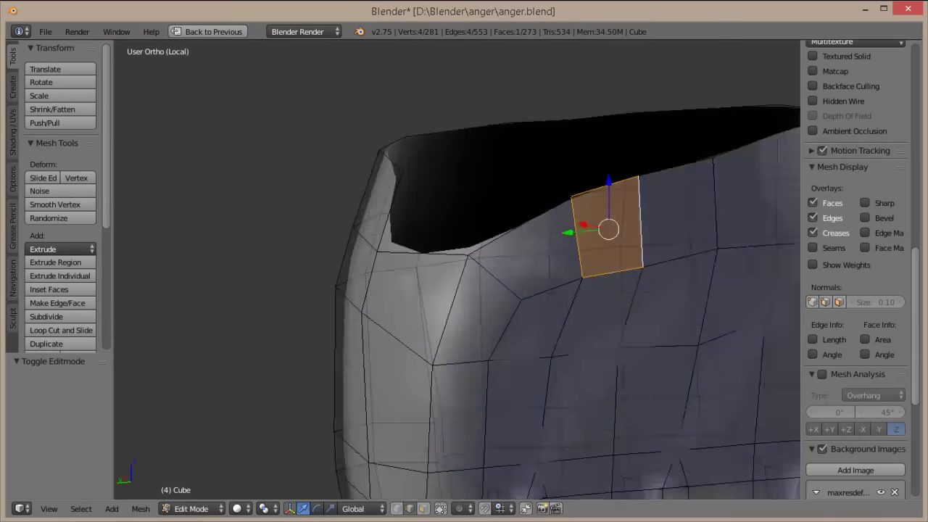
scroll(464, 269, "down", 4)
middle_click_drag(464, 268, 406, 261)
key("1")
right_click_drag(430, 155, 435, 149)
scroll(464, 269, "up", 4)
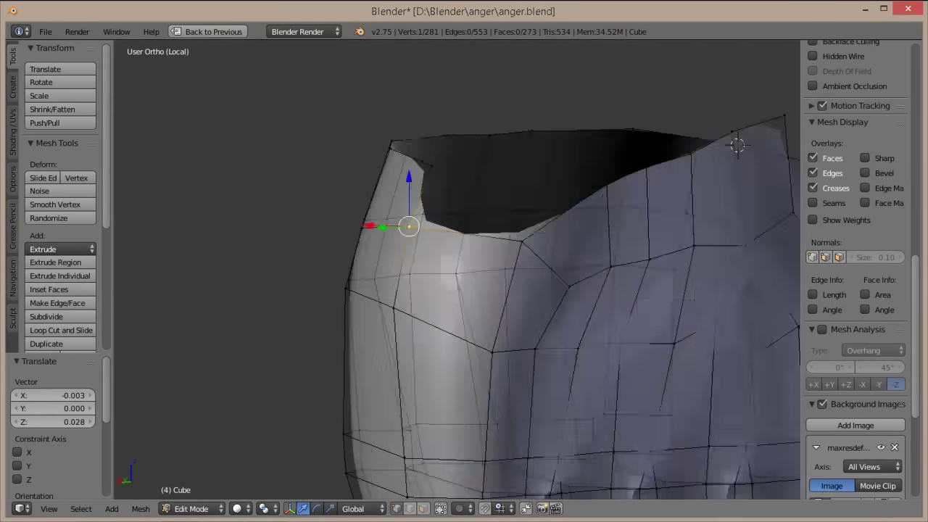
scroll(464, 268, "down", 2)
middle_click_drag(464, 268, 655, 259)
key("1")
- Move a vertex near the shoulder along X
key("ctrl+Tab")
left_click(394, 317)
right_click(756, 208)
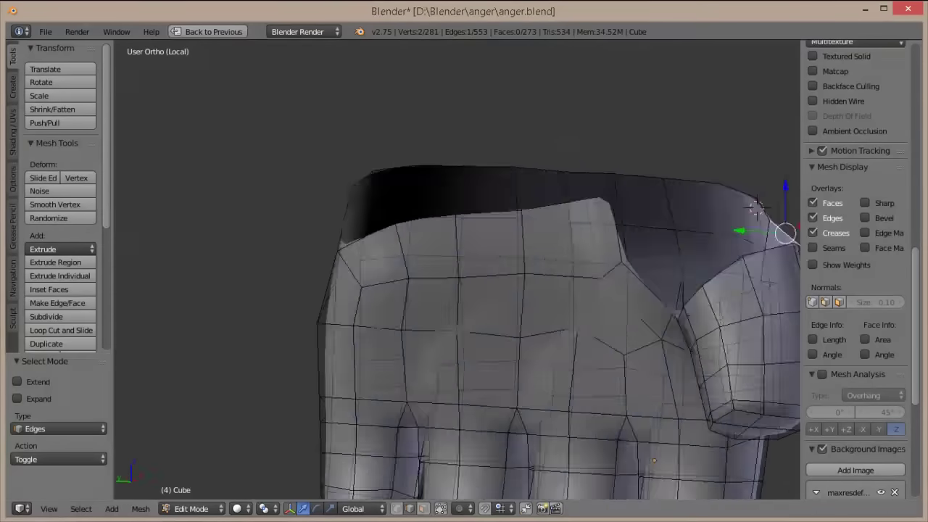
middle_click_drag(756, 209, 607, 224)
key("1")
key("ctrl+Tab")
left_click(601, 243)
right_click(532, 177)
middle_click_drag(532, 177, 516, 105)
key("g")
key("x")
key("Return")
- Refine the shoulder vertex position along Y and X
mouse_move(464, 268)
middle_mouse_down()
mouse_move(508, 268)
mouse_move(406, 276)
middle_mouse_up()
key("g")
key("y")
key("Return")
mouse_move(464, 268)
middle_mouse_down()
mouse_move(507, 265)
mouse_move(508, 276)
mouse_move(464, 218)
mouse_move(406, 261)
mouse_move(551, 261)
middle_mouse_up()
key("Return")
- Select an edge near the shoulder top in edge mode
key("ctrl+Tab")
right_click(319, 302)
scroll(855, 290, "down", 3)
scroll(855, 290, "up", 4)
- Select the top edges of the new upright shoulder face
right_click(670, 124, "shift")
middle_click_drag(464, 268, 392, 265)
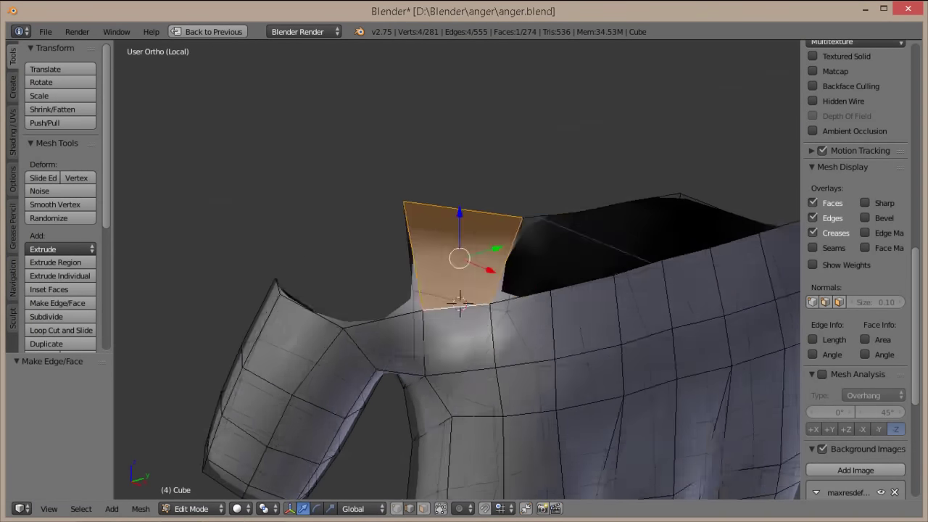
middle_click_drag(458, 301, 456, 305)
right_click(500, 174)
key("g")
key("ctrl+KP_3")
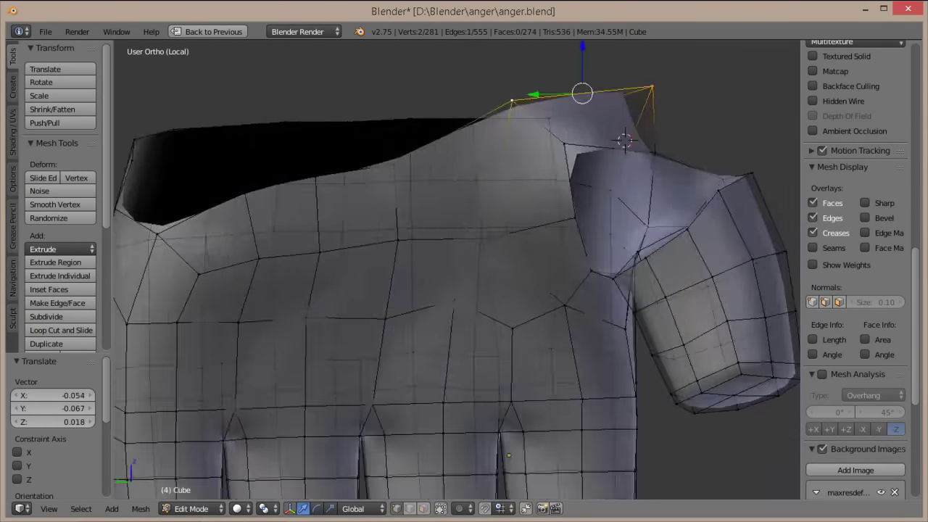
scroll(856, 290, "down", 2)
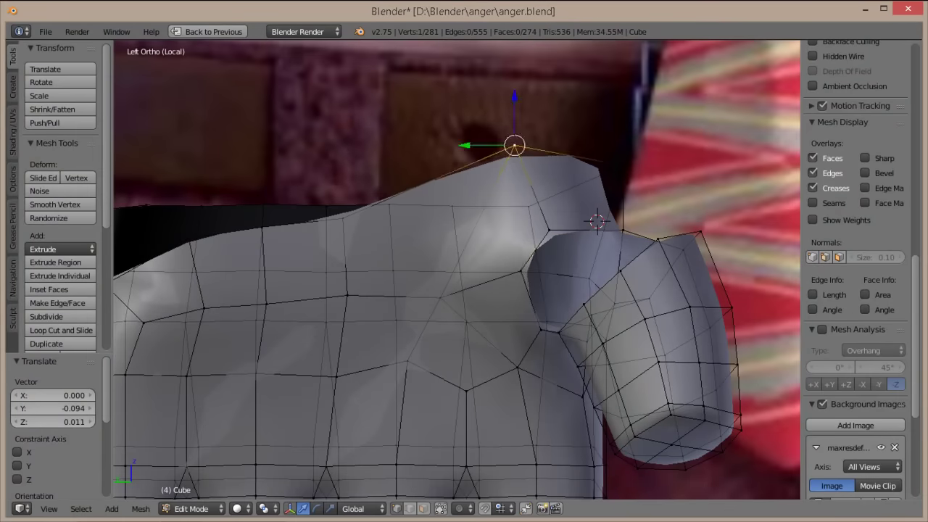
- Delete a face on the shoulder top in face mode
left_click(423, 508)
right_click(411, 239)
key("Return")
key("ctrl+KP_3")
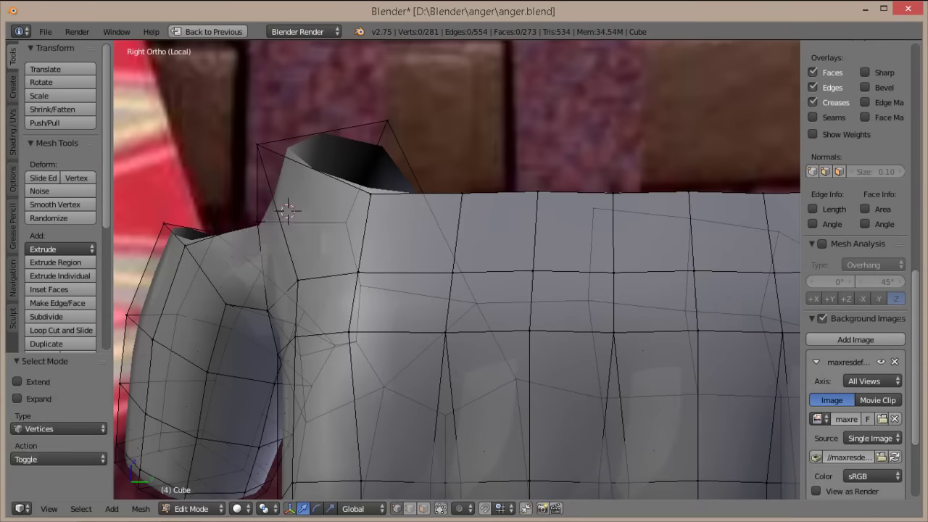
- Add a loop cut across the shoulder and move the new strip along Z
right_click_drag(288, 210, 279, 207)
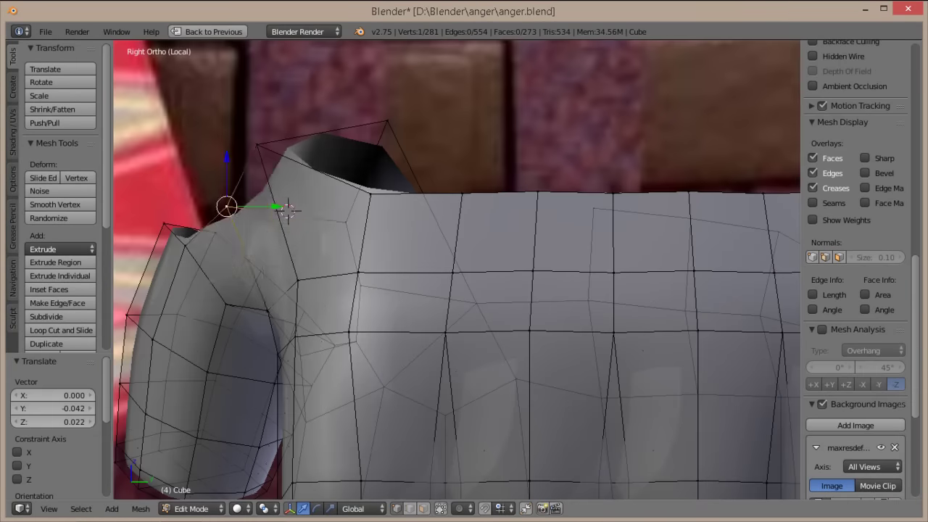
middle_click_drag(279, 207, 667, 221)
left_click(584, 210)
right_click(584, 211)
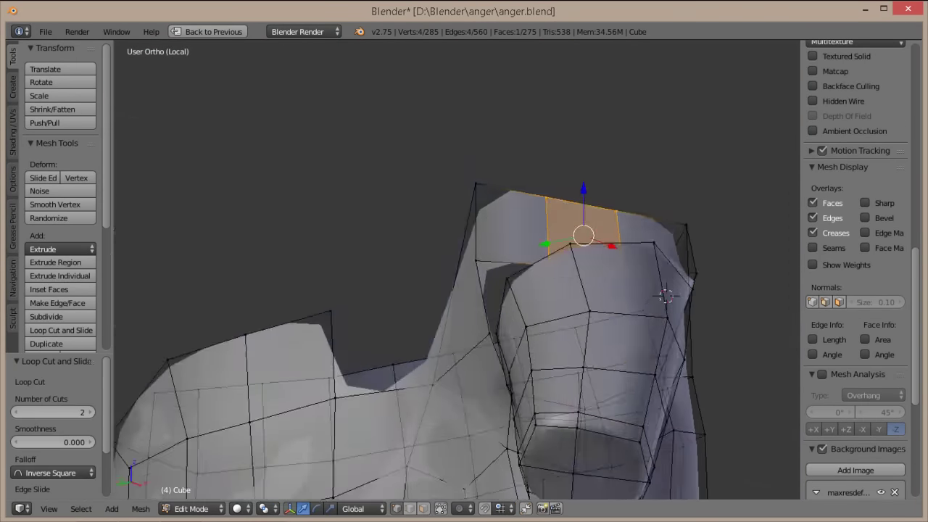
middle_click_drag(583, 210, 508, 218)
key("KP_3")
key("g")
key("z")
left_click(435, 181)
- Move the selected shoulder face along X and set an edge into place
middle_click_drag(457, 268, 507, 268)
key("ctrl+KP_3")
key("g")
key("x")
key("Return")
key("ctrl+KP_3")
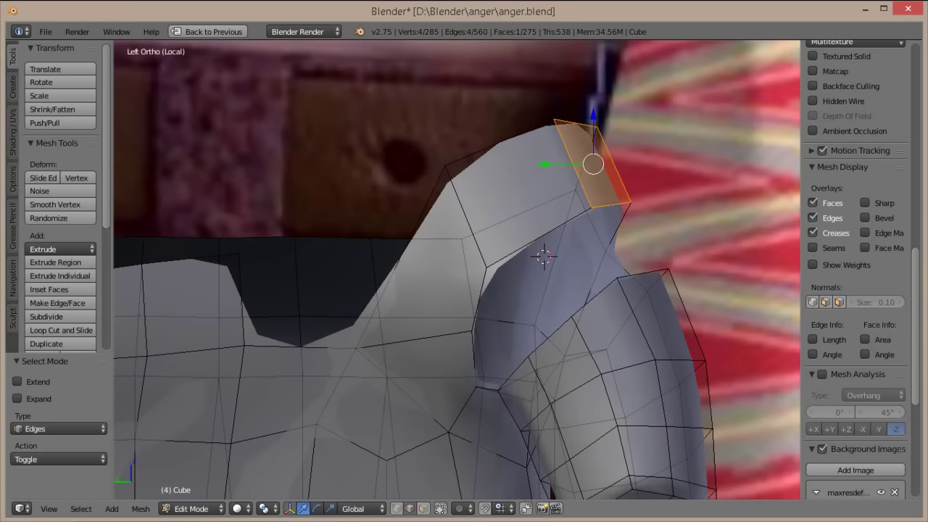
key("Return")
key("KP_7")
key("Return")
- Nudge a vertex and an edge into place in vertex mode
key("ctrl+Tab")
key("Return")
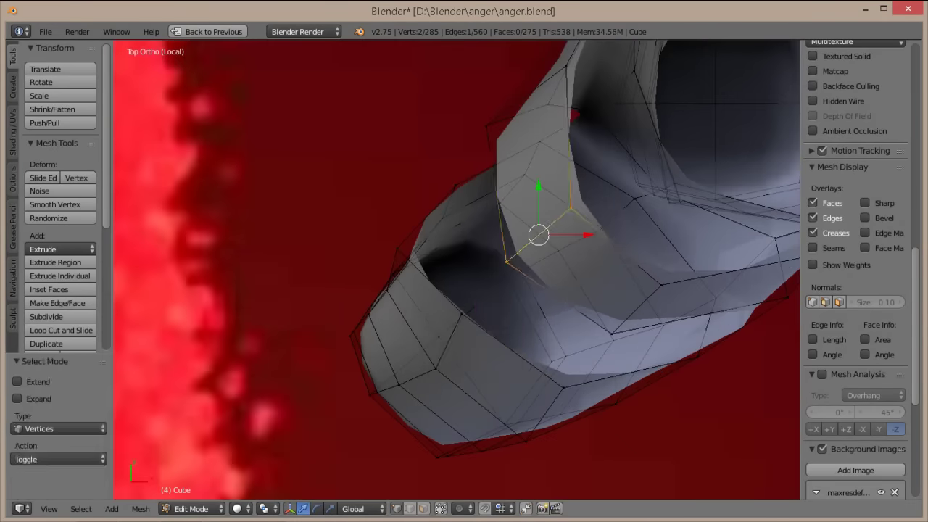
key("g")
key("Return")
key("g")
key("Return")
middle_click_drag(507, 290, 537, 288)
key("ctrl+Tab")
key("Return")
- Fill the hole beside the thumb with a new face and select edges at the thumb base
right_click(549, 243, "alt")
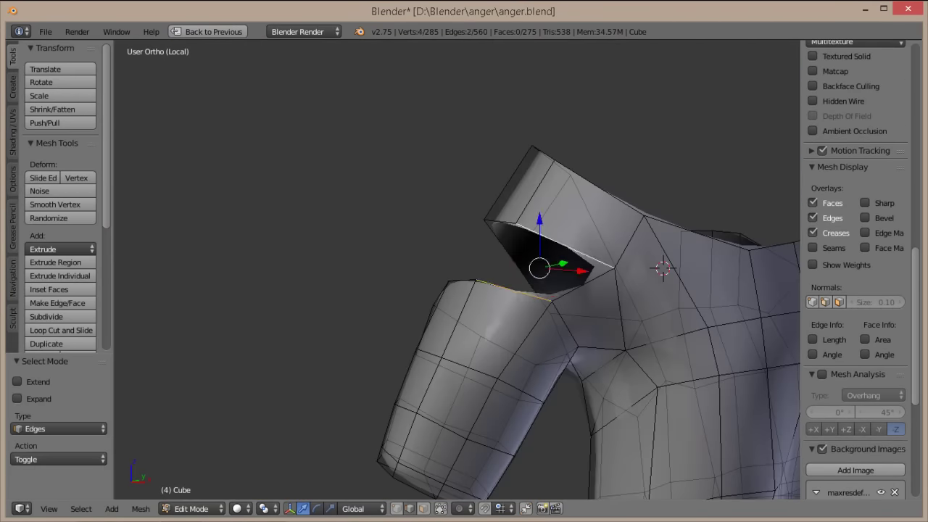
key("f")
middle_click_drag(538, 242, 472, 290)
right_click(472, 290)
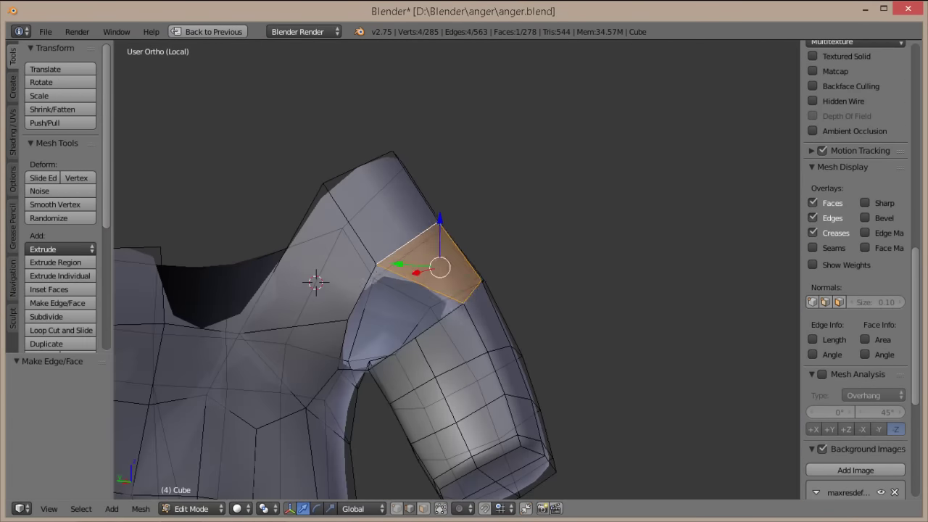
middle_click_drag(406, 304, 348, 330)
right_click(347, 333)
- Slide an edge along the mesh near the thumb, checking against the front reference
key("ctrl+KP_3")
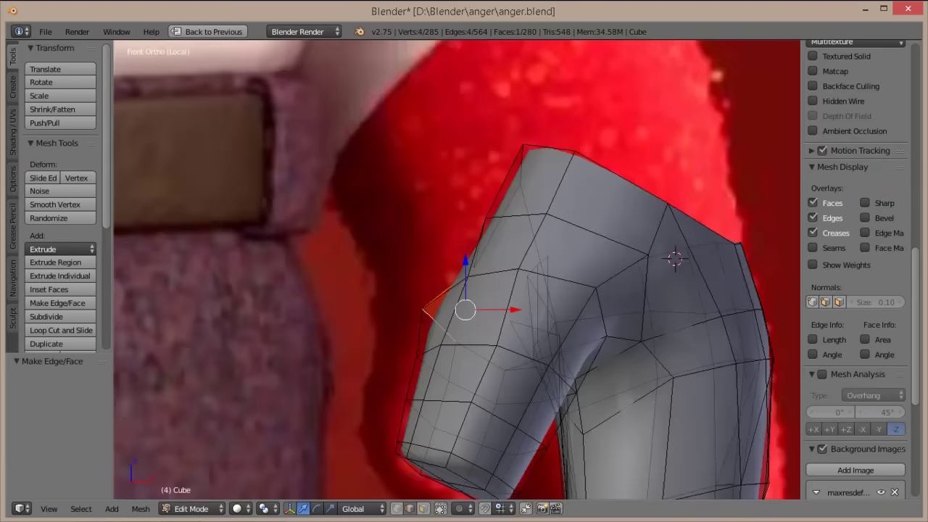
key("ctrl+Tab")
key("Up")
key("Return")
key("g")
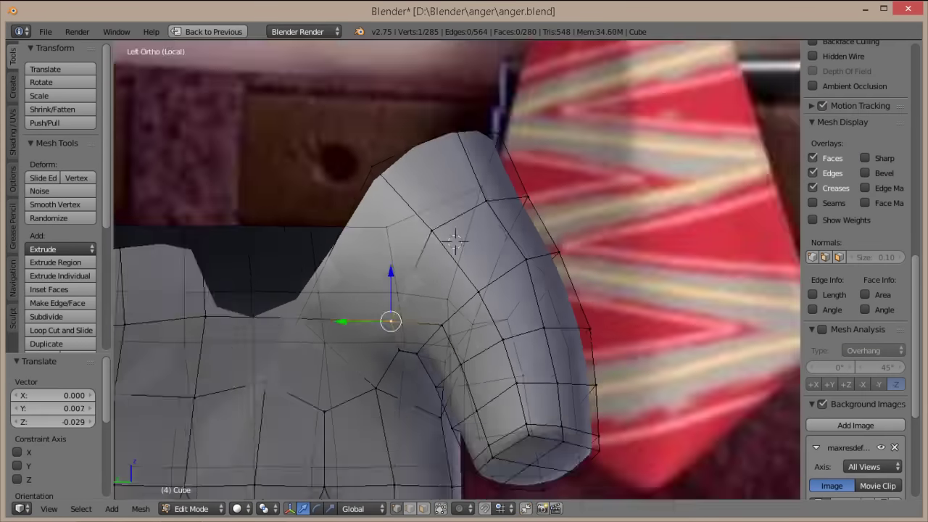
key("KP_1")
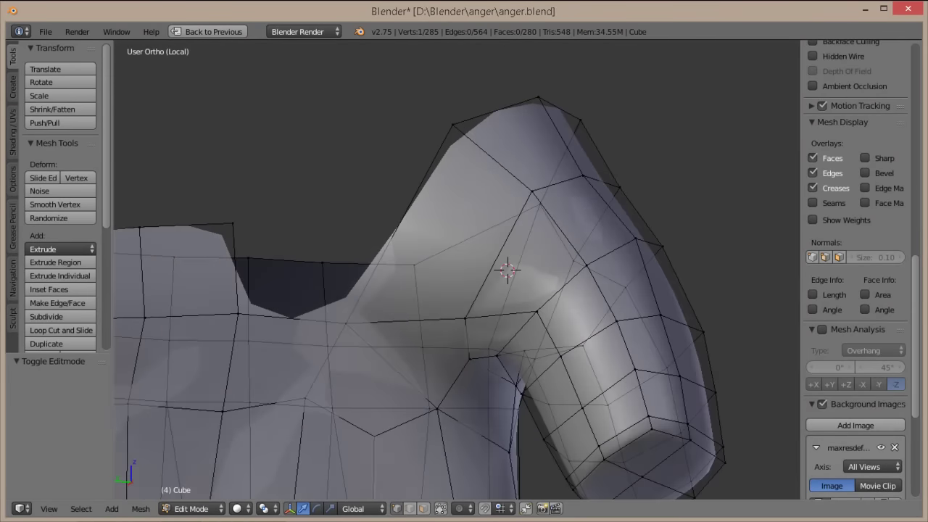
key("Return")
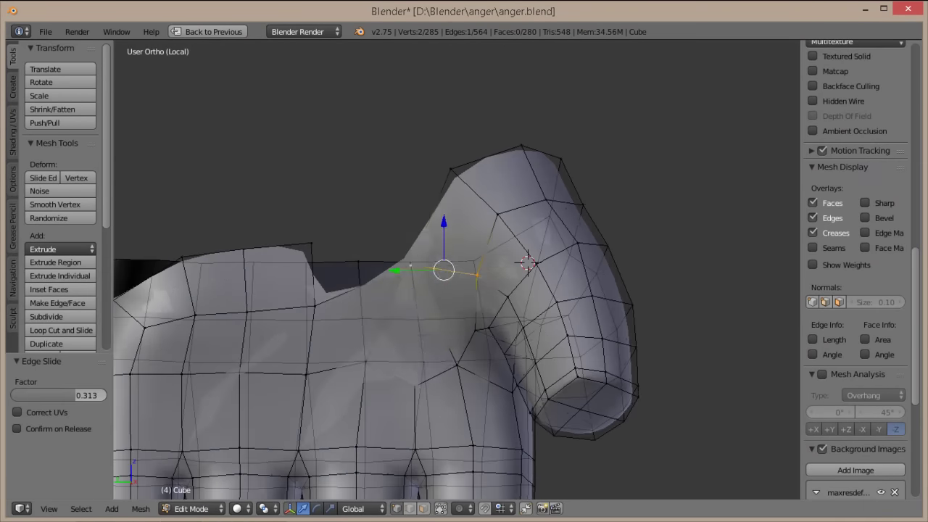
- Delete the stray selected faces with X > Faces
key("x")
left_click(327, 326)
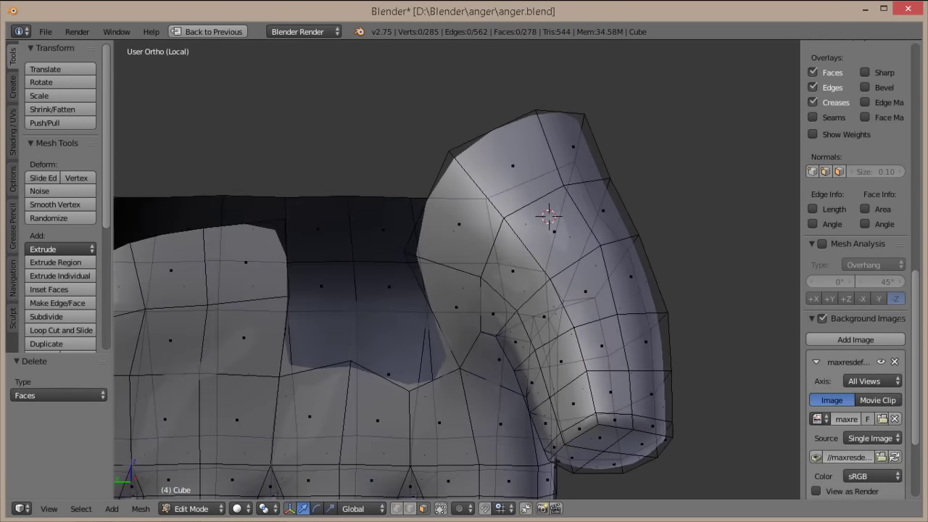
key("ctrl+KP_3")
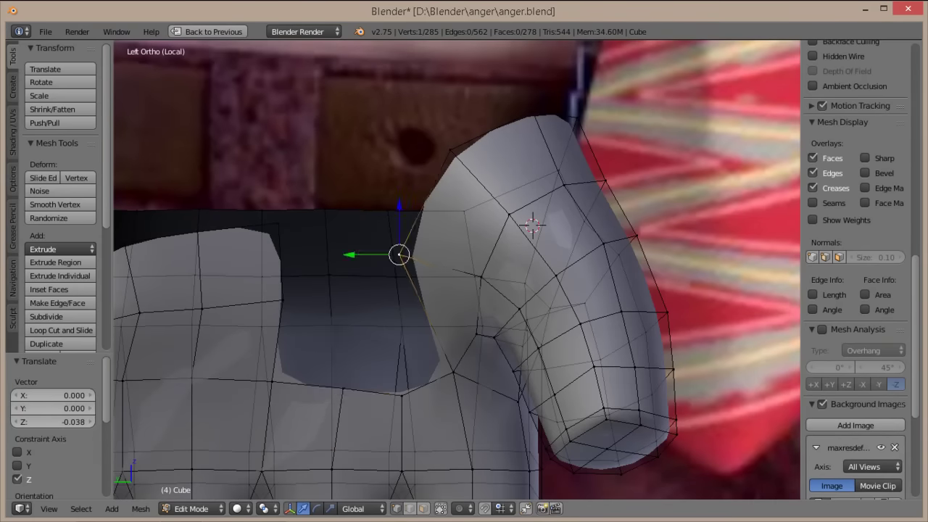
- Fill a face between two opposite edges across a gap in the wrist rim
left_click(410, 509)
right_click(377, 393)
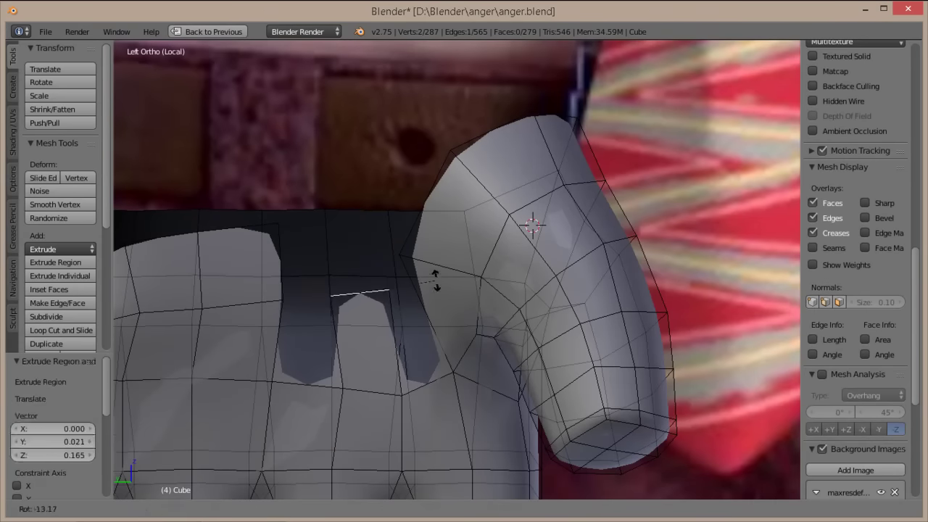
right_click(336, 341)
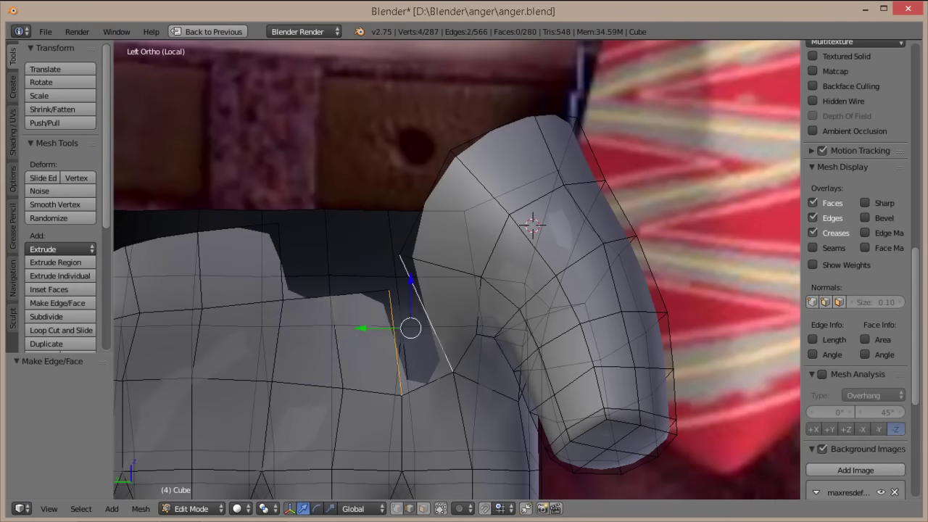
key("f")
scroll(457, 268, "down", 3)
middle_click_drag(457, 268, 435, 240)
scroll(389, 243, "up", 4)
mouse_move(464, 268)
middle_mouse_down()
mouse_move(406, 240)
mouse_move(435, 290)
mouse_move(472, 312)
middle_mouse_up()
- Move a wrist-rim vertex along the Y axis to even out the rim
left_click(291, 508)
scroll(435, 290, "up", 2)
right_click(418, 338)
key("g")
key("y")
key("Return")
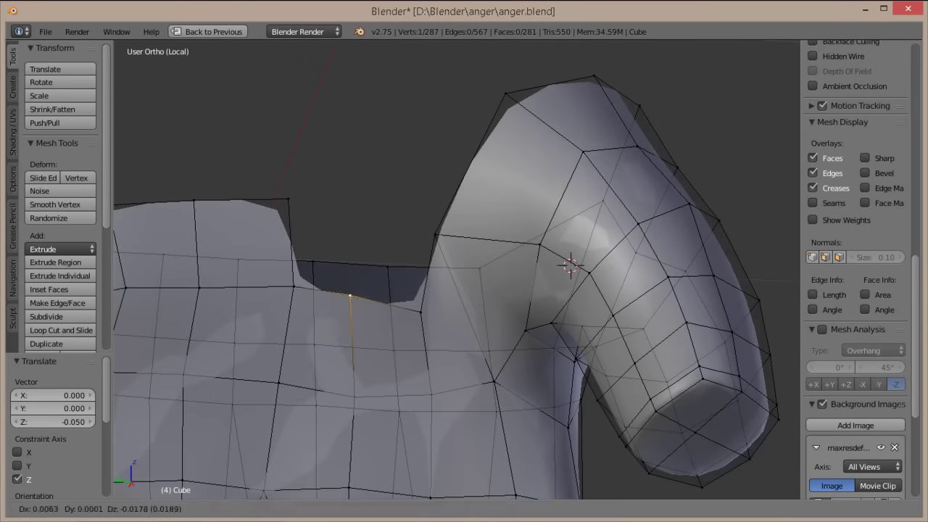
key("Return")
middle_click_drag(449, 290, 479, 275)
key("ctrl+Tab")
key("Return")
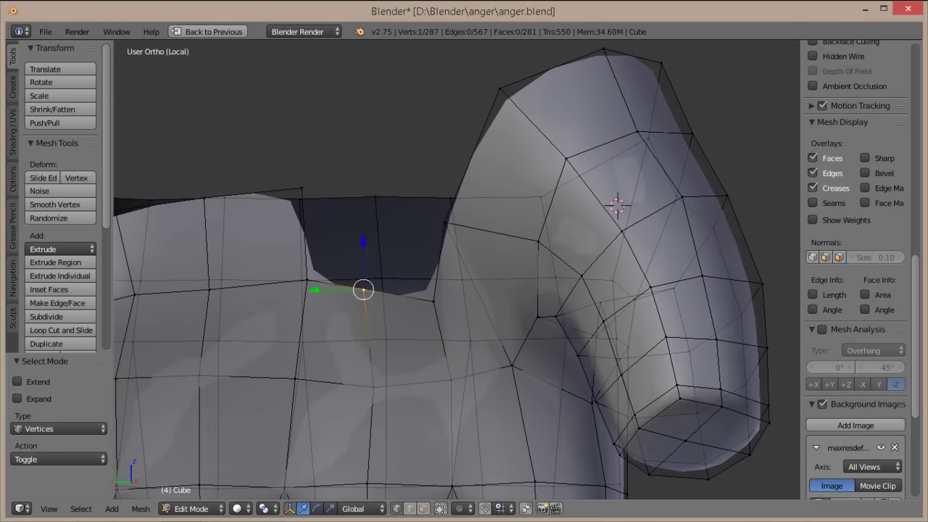
- Extrude a new rim vertex and fill a face, checking from top and front views
key("e")
key("KP_7")
key("ctrl+Tab")
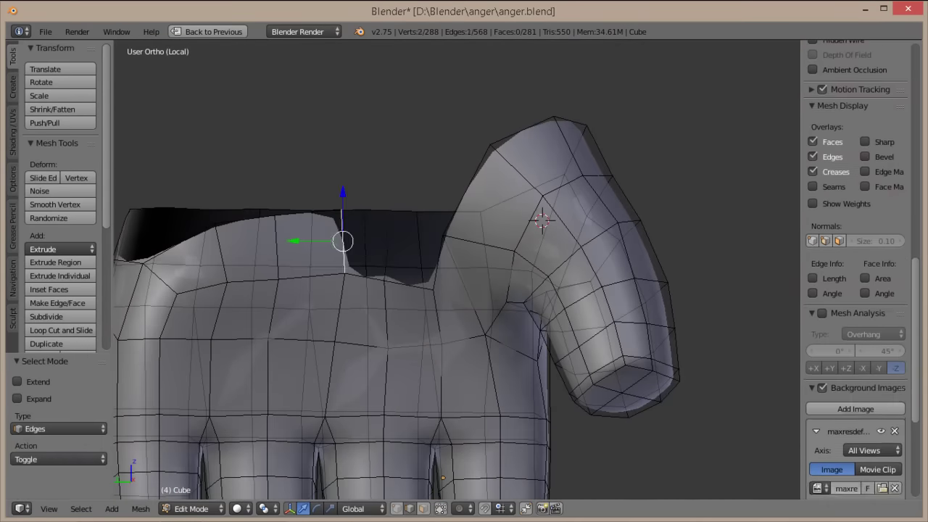
key("f")
scroll(457, 290, "down", 3)
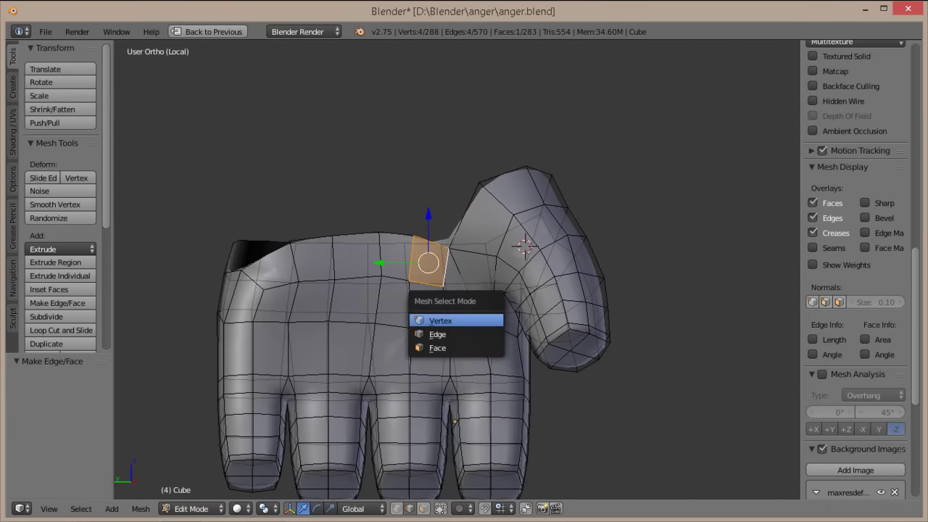
key("Tab")
key("KP_1")
key("Tab")
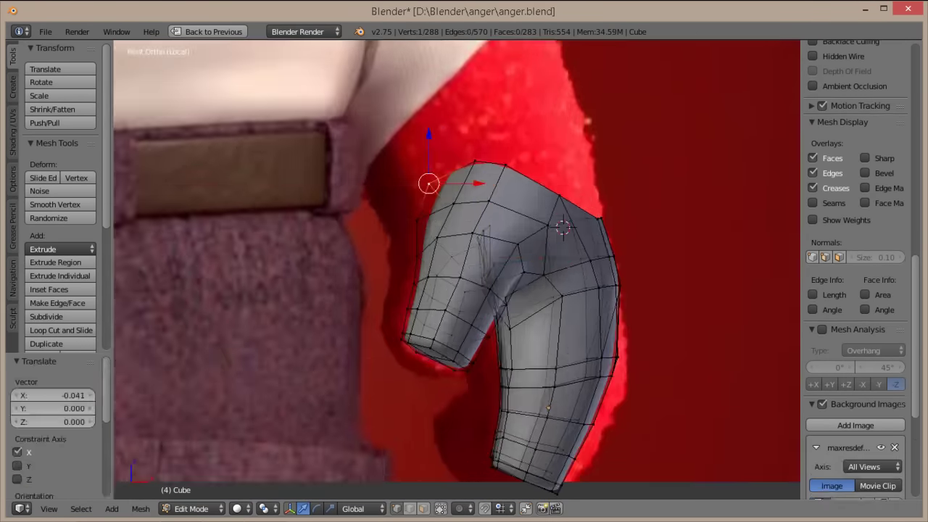
middle_click_drag(456, 290, 457, 217)
middle_click_drag(457, 275, 406, 218)
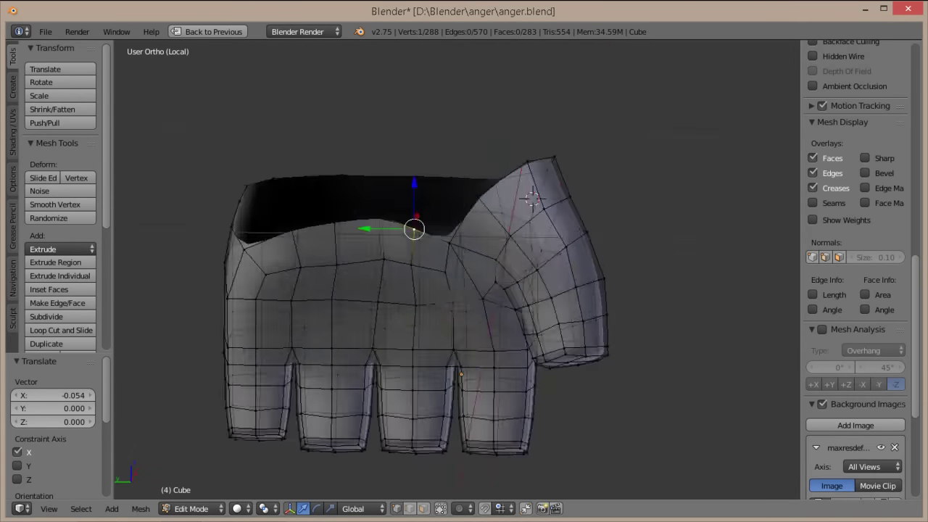
mouse_move(558, 187)
middle_mouse_down()
mouse_move(507, 167)
mouse_move(512, 155)
mouse_move(414, 139)
mouse_move(391, 322)
mouse_move(406, 290)
mouse_move(391, 312)
mouse_move(435, 275)
mouse_move(435, 217)
mouse_move(464, 261)
middle_mouse_up()
scroll(392, 312, "up", 3)
- Raise the rim corner vertex by 0.060 and confirm the extruded rim section
key("ctrl+KP_1")
middle_click_drag(435, 290, 507, 275)
left_click_drag(553, 240, 554, 230)
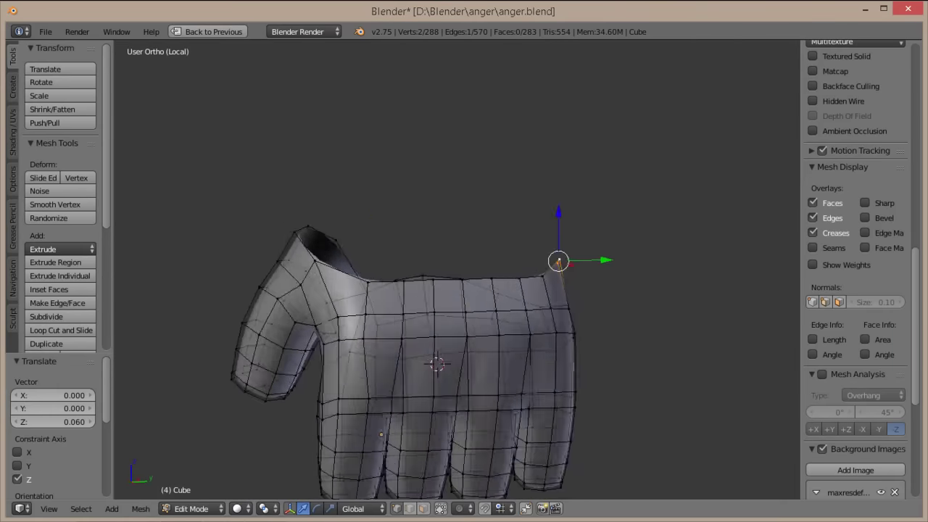
scroll(365, 256, "up", 2)
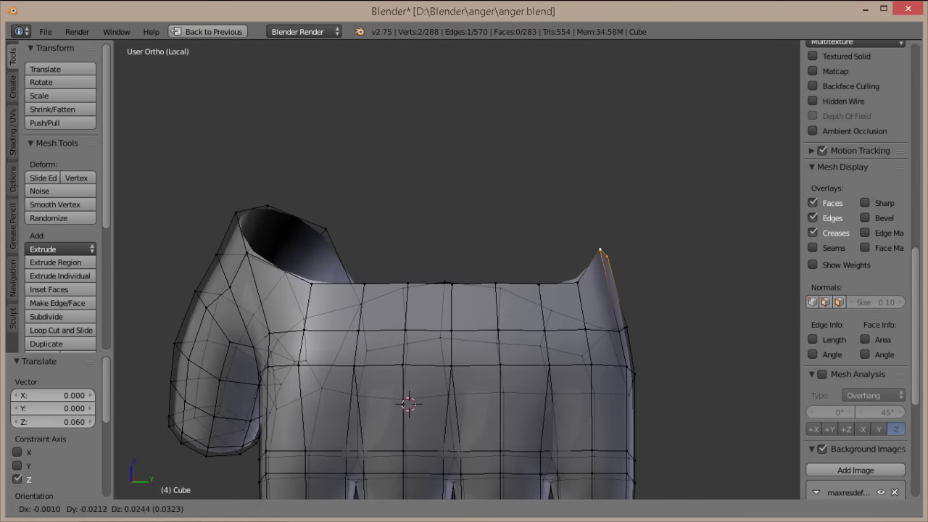
middle_click_drag(435, 290, 522, 276)
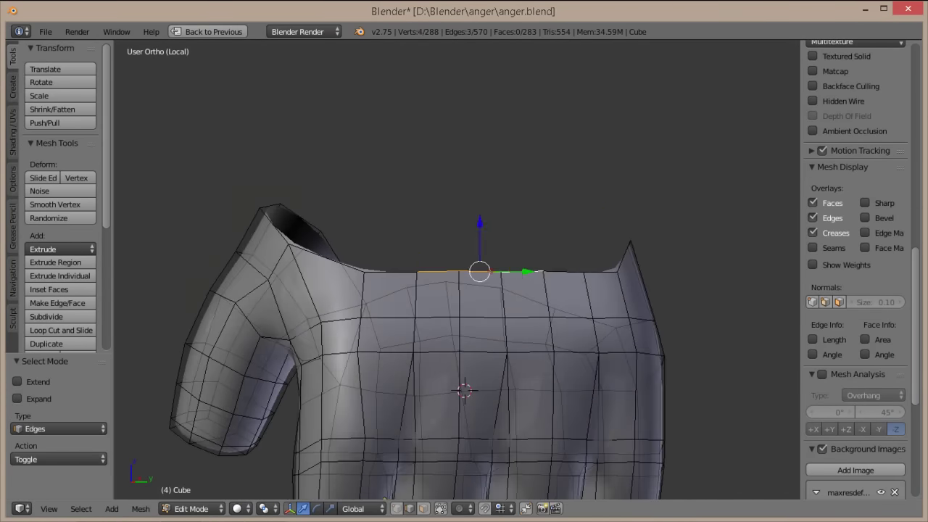
key("KP_1")
key("Return")
- Fill two more faces at the wrist rim, checking from the right side
key("KP_3")
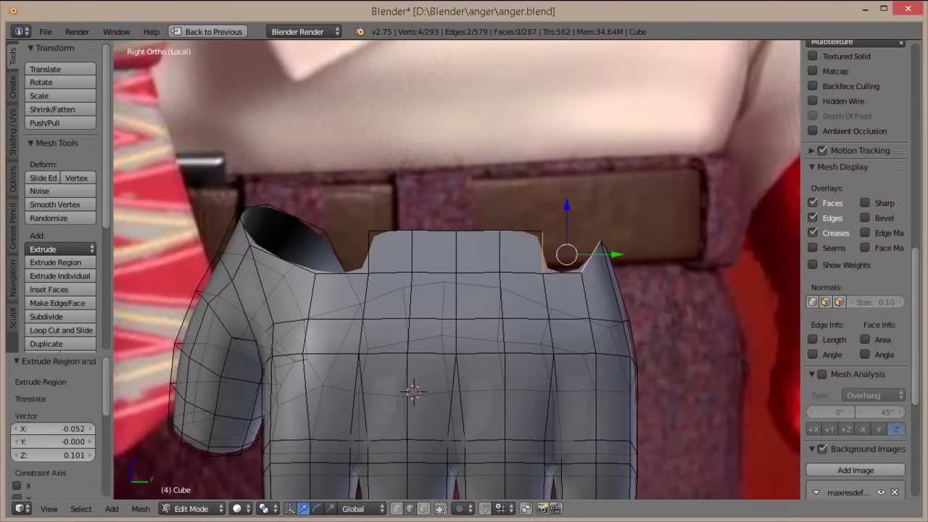
key("f")
key("KP_6")
key("f")
key("KP_3")
- Select and reposition another rim vertex, checking it from the side
key("ctrl+Tab")
key("Return")
right_click(339, 276)
key("Return")
key("KP_6")
scroll(457, 304, "down", 3)
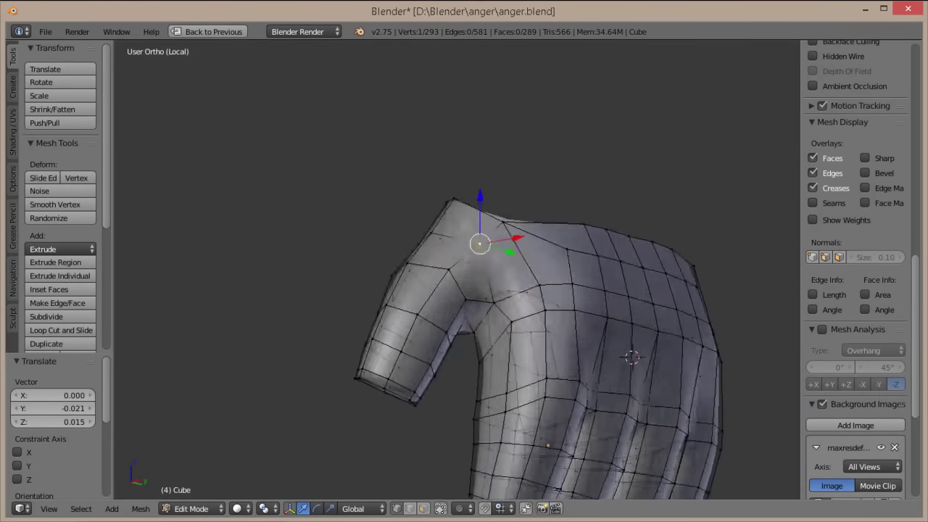
scroll(456, 269, "up", 3)
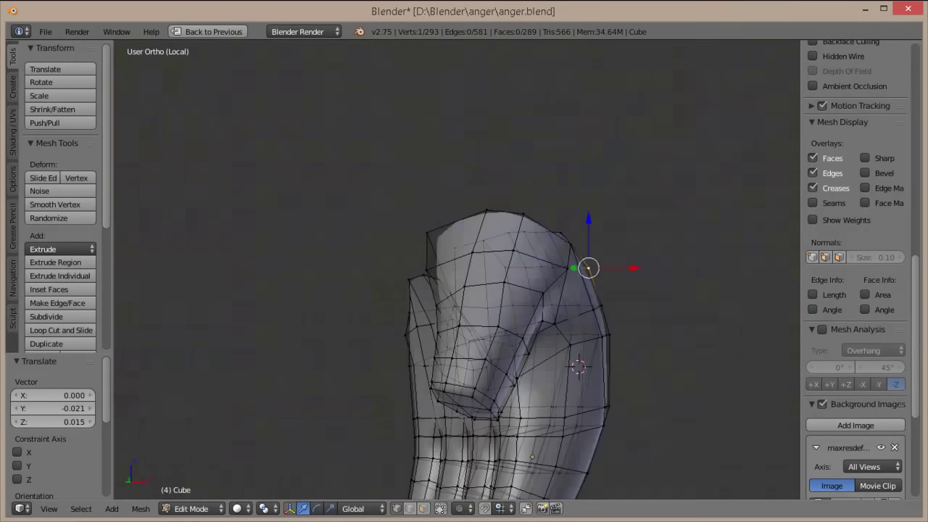
key("KP_3")
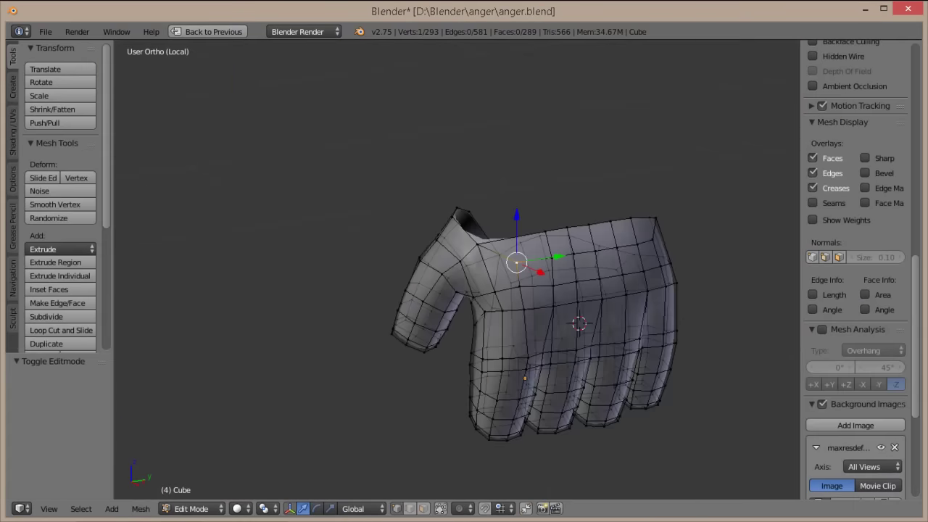
scroll(391, 312, "up", 4)
middle_click_drag(435, 312, 471, 319)
- Fill a face between selected edges on the side of the wrist opening
key("ctrl+Tab")
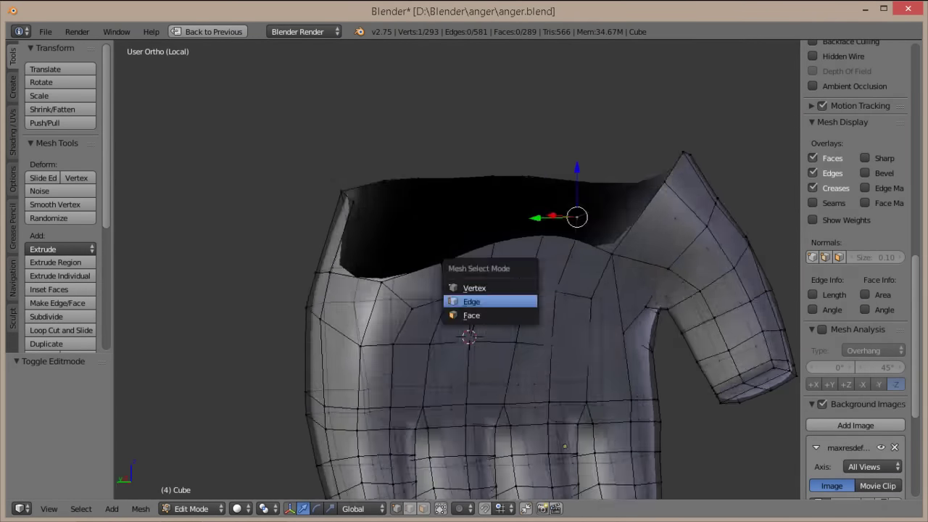
left_click(486, 300)
key("ctrl+KP_3")
key("ctrl+Tab")
left_click(445, 244)
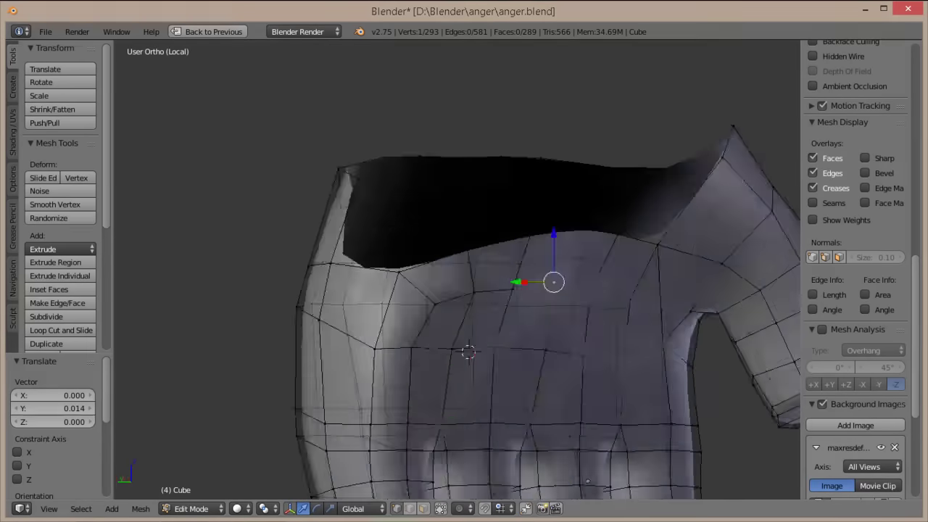
middle_click_drag(464, 305, 522, 312)
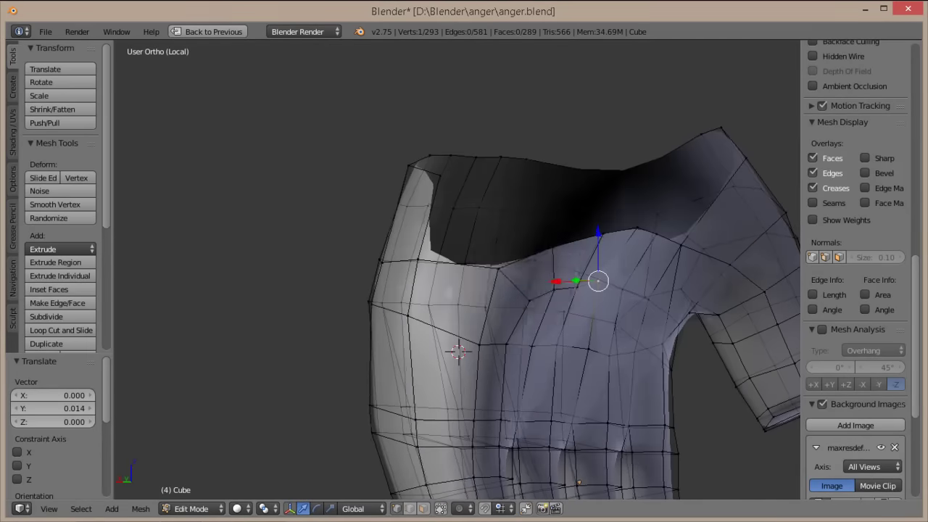
key("ctrl+Tab")
middle_click_drag(449, 261, 435, 239)
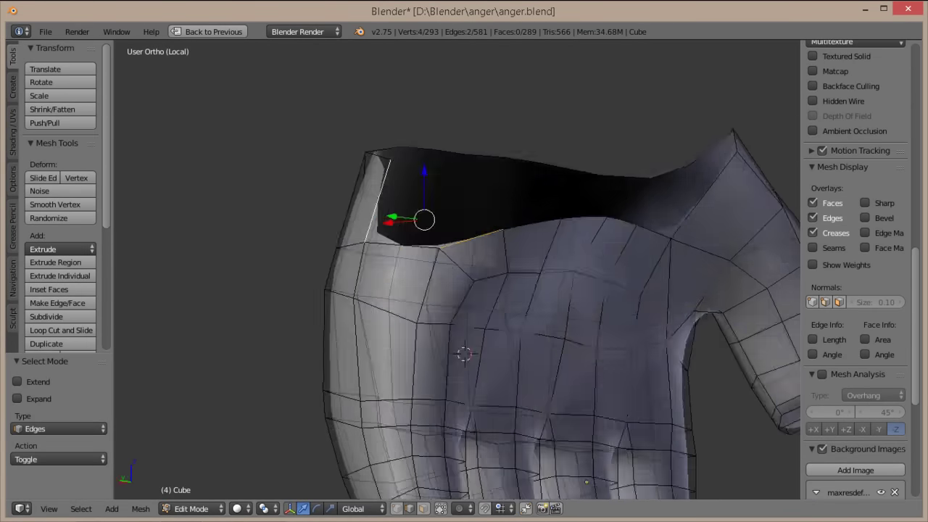
key("f")
- Extrude a new vertex at the rim corner and fill a face at the top edge
key("ctrl+Tab")
left_click(409, 236)
key("e")
left_click(435, 186)
key("KP_7")
left_click(512, 420)
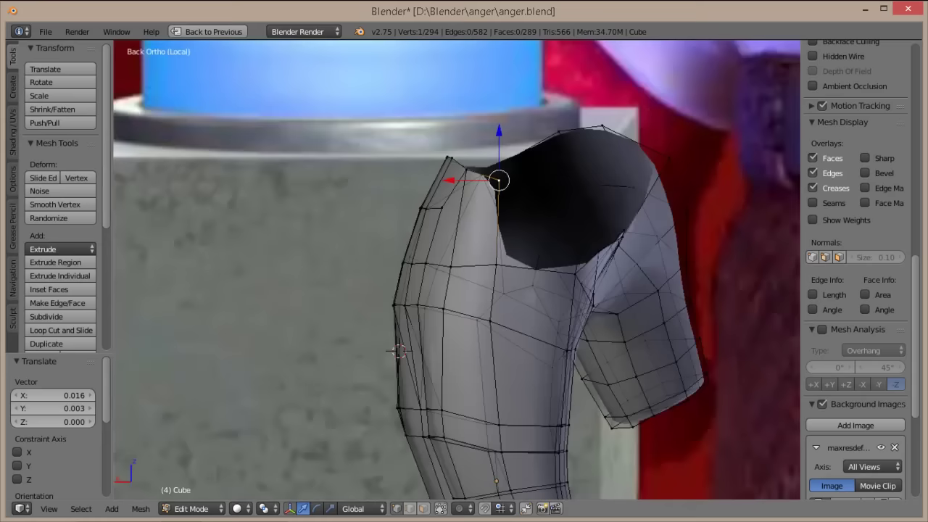
middle_click_drag(498, 180, 508, 217)
left_click(514, 213, "shift")
key("f")
- Fill another face along the rim and select an edge near the knuckles
key("ctrl+Tab")
mouse_move(594, 268)
middle_mouse_down()
mouse_move(507, 240)
mouse_move(493, 261)
mouse_move(464, 246)
mouse_move(449, 261)
mouse_move(435, 246)
mouse_move(471, 210)
middle_mouse_up()
key("f")
scroll(493, 261, "down", 4)
right_click(465, 207)
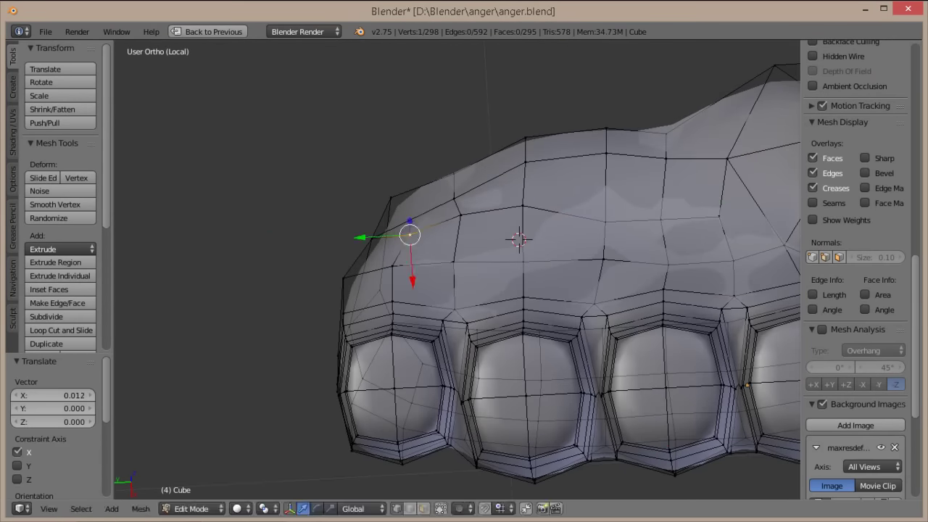
- Slide a wrist vertex along its edge, then round the wrist loop with LoopTools Circle
key("ctrl+KP_3")
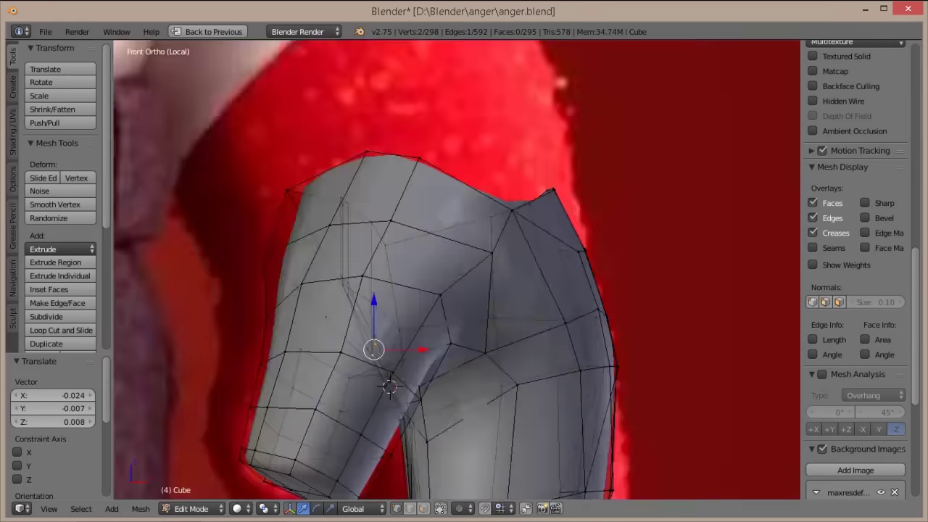
scroll(457, 268, "up", 3)
key("shift+v")
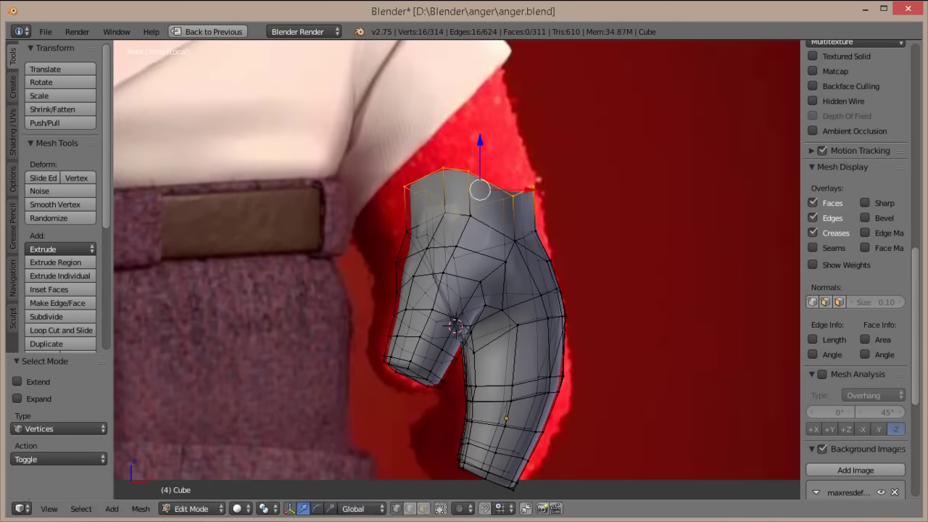
middle_click_drag(457, 261, 508, 218)
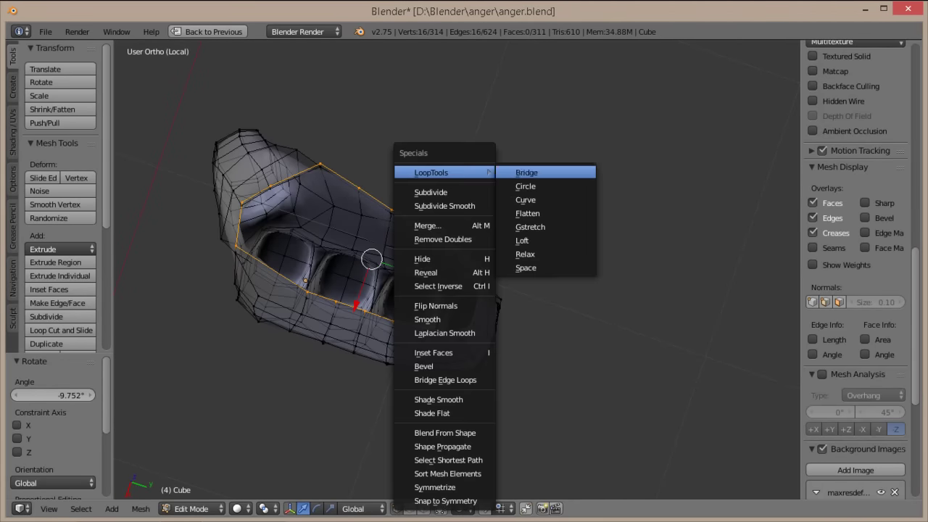
left_click(525, 186)
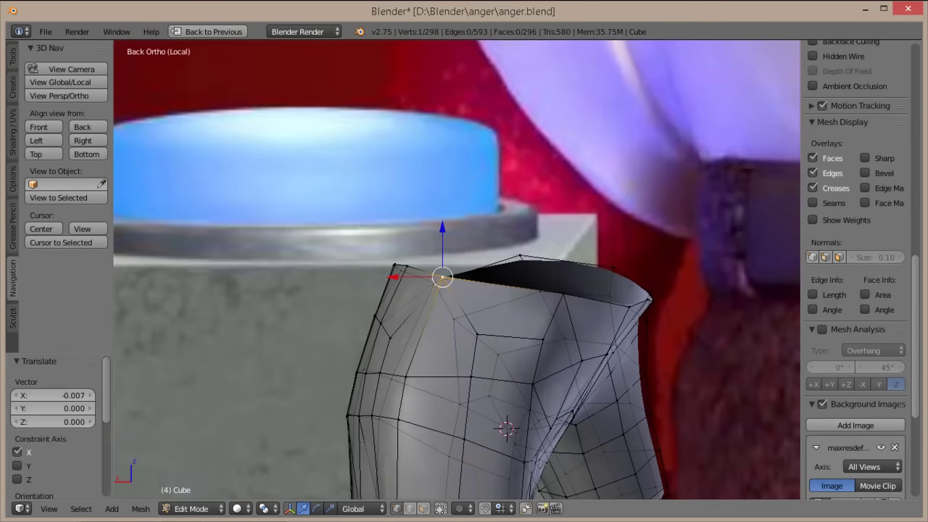
- Select the hand's open top edge loop from a top view
key("KP_7")
scroll(457, 268, "up", 1)
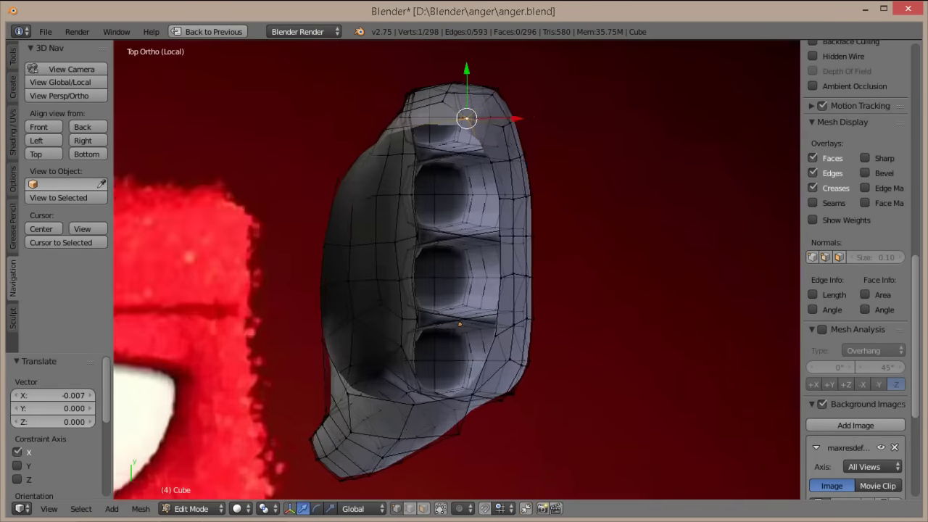
scroll(457, 268, "up", 3)
middle_click_drag(457, 268, 493, 239)
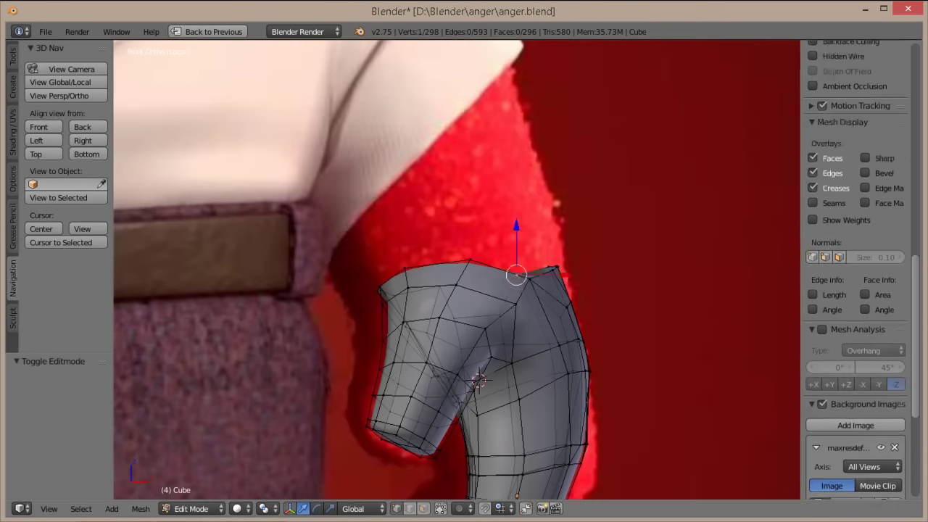
scroll(856, 290, "up", 2)
left_click(459, 508)
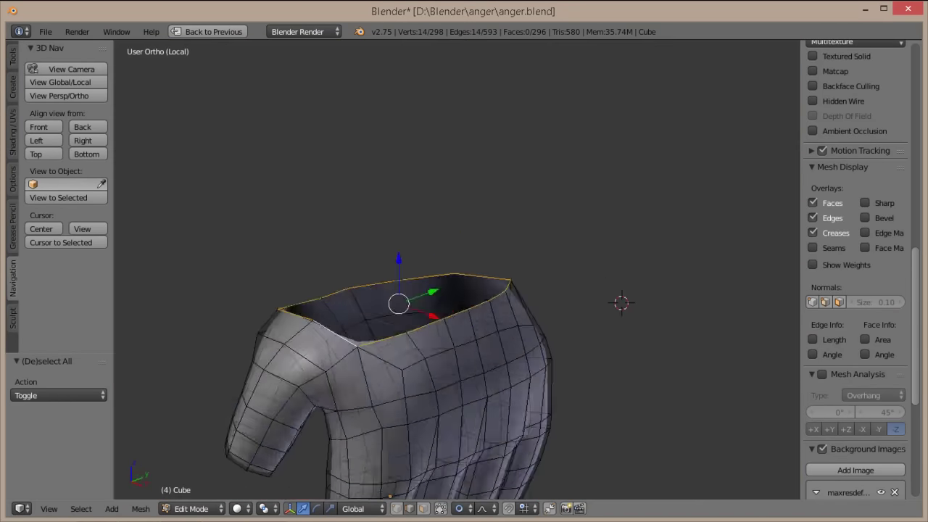
- Extrude the hand's top loop up by 0.101 and tilt the new rim about -15.98°
key("e")
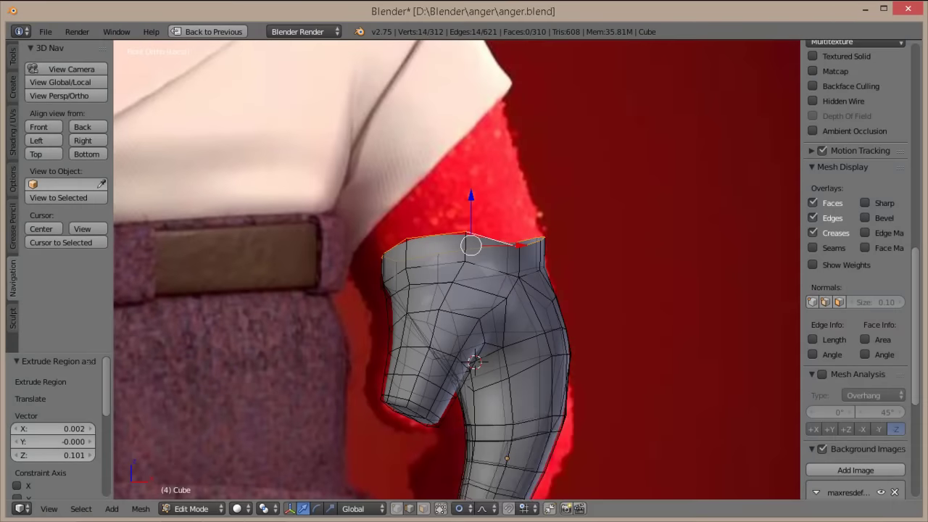
left_click(638, 221)
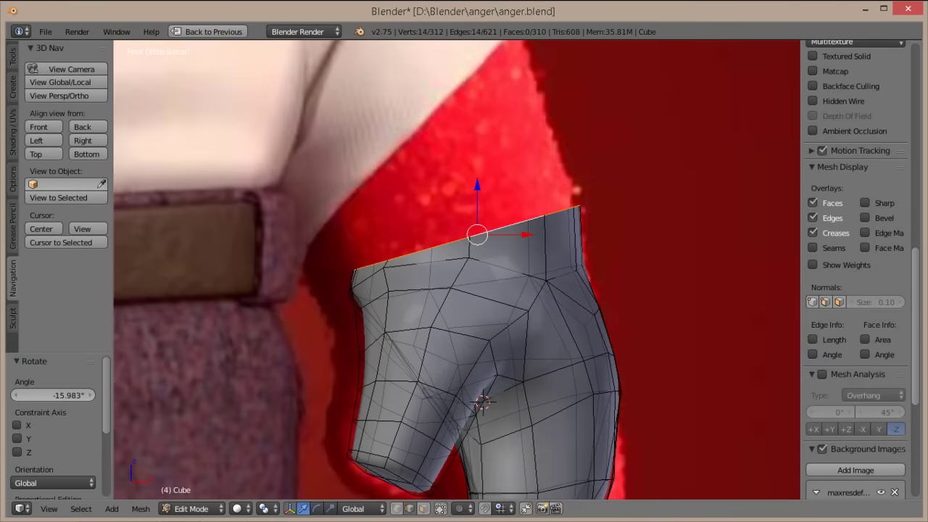
scroll(638, 221, "up", 4)
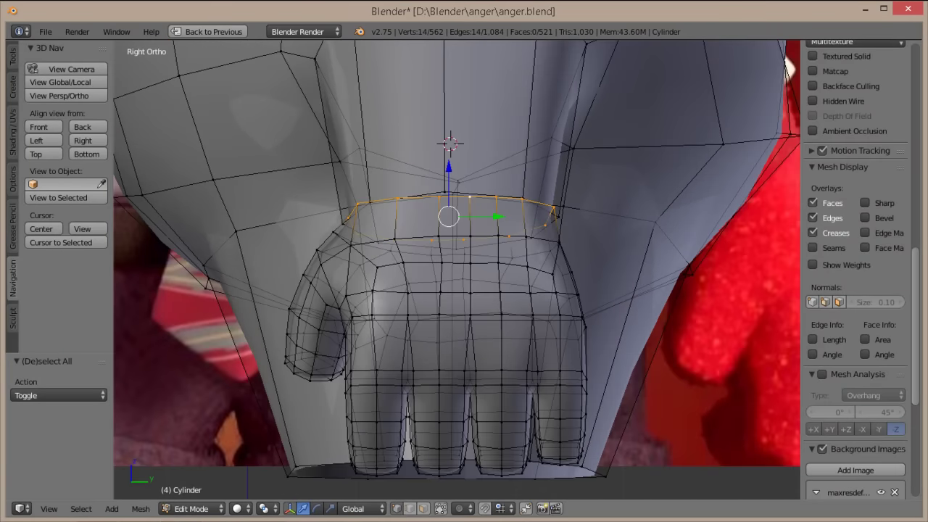
- Select the connected hand mesh, scale its wrist loop to fit the arm end, then deselect all
key("ctrl+l")
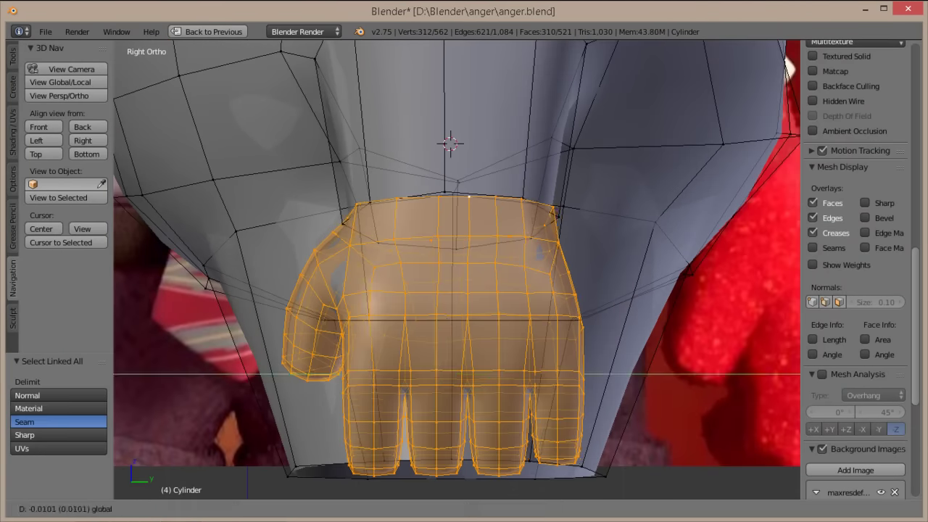
key("Tab")
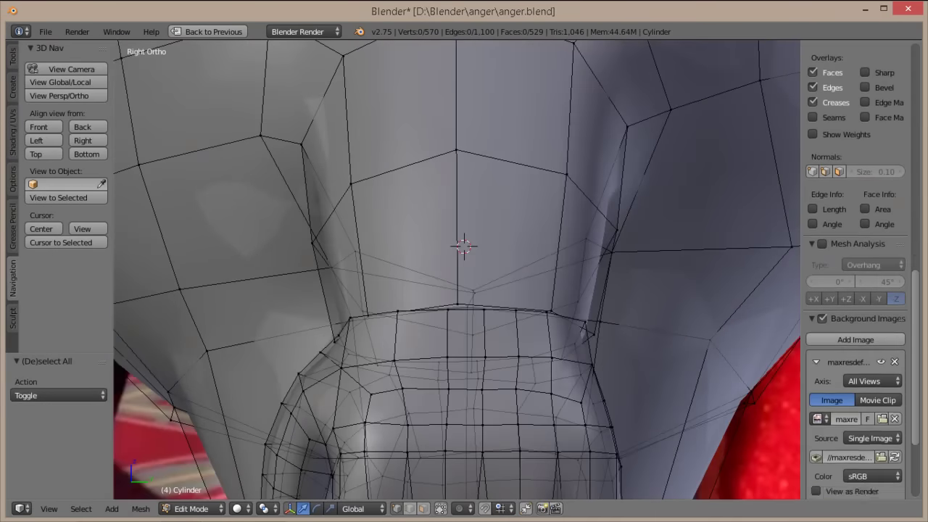
key("s")
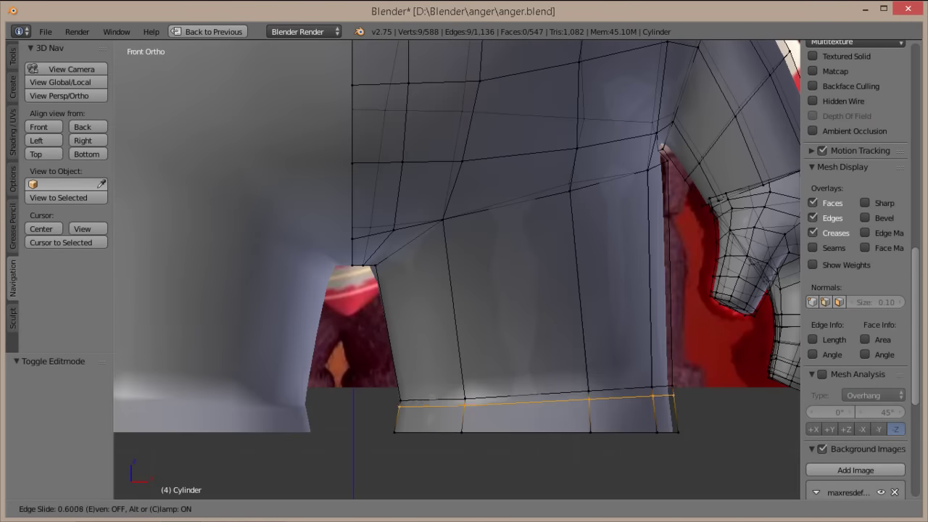
middle_click_drag(508, 290, 454, 273, "shift")
key("a")
scroll(856, 290, "down", 5)
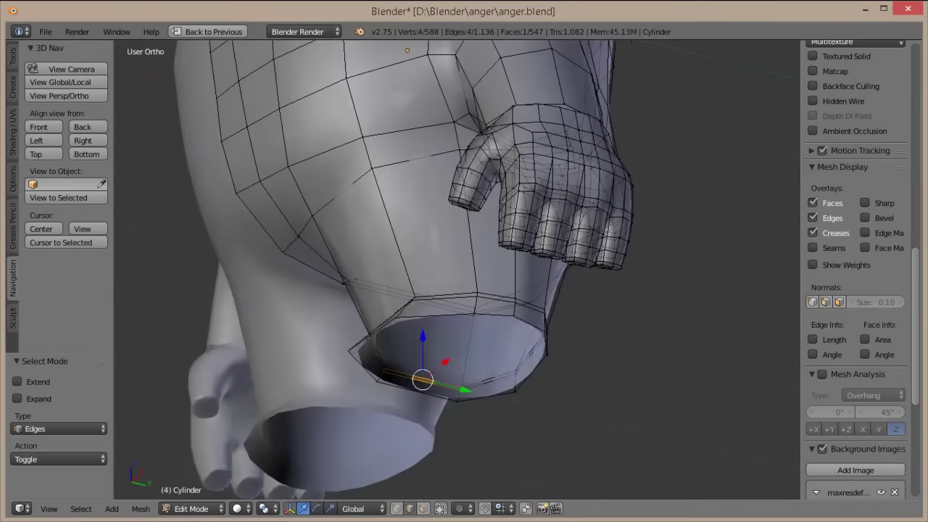
- Select the leg opening's rim edges and fill them with a new face
middle_click_drag(464, 218, 464, 305)
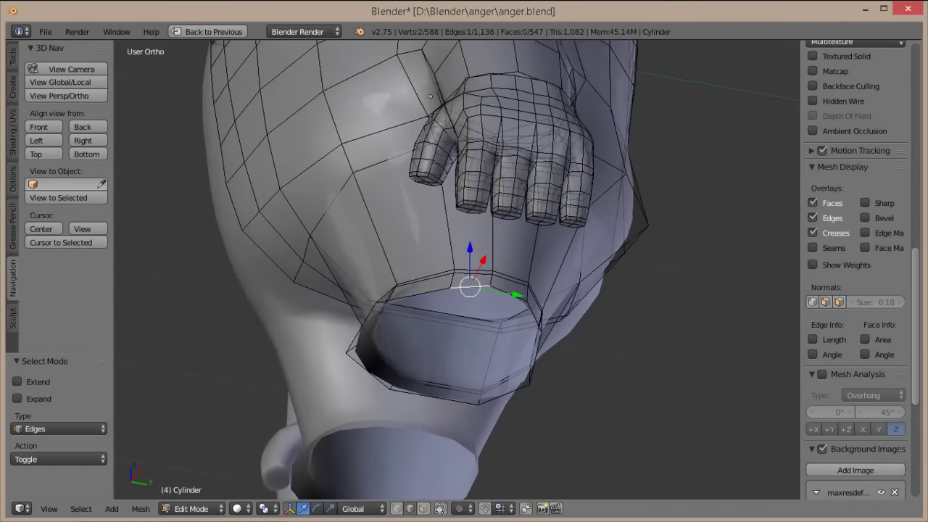
mouse_move(464, 218)
middle_mouse_down()
mouse_move(464, 276)
mouse_move(406, 232)
middle_mouse_up()
right_click(439, 397, "shift")
middle_click_drag(500, 239, 537, 340)
key("ctrl+Tab")
left_click(472, 256)
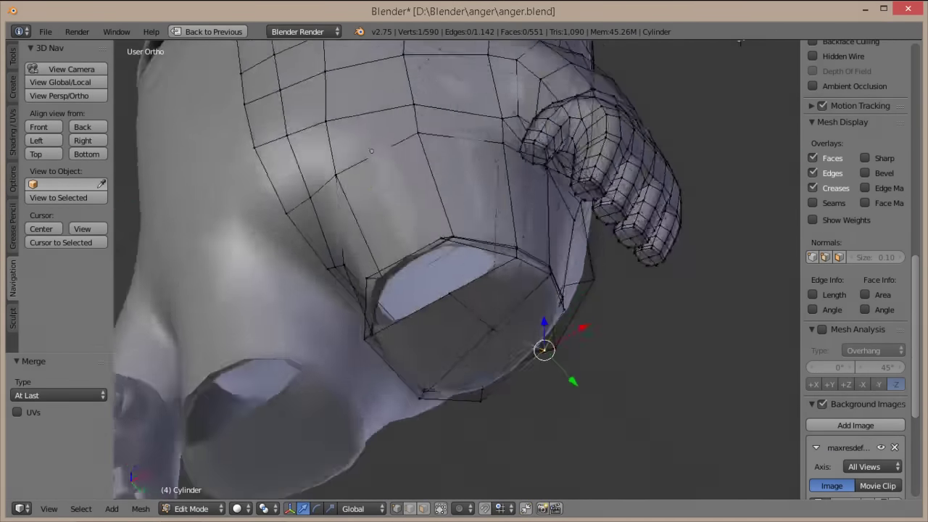
key("ctrl+Tab")
left_click(466, 353)
middle_click_drag(466, 352, 777, 327)
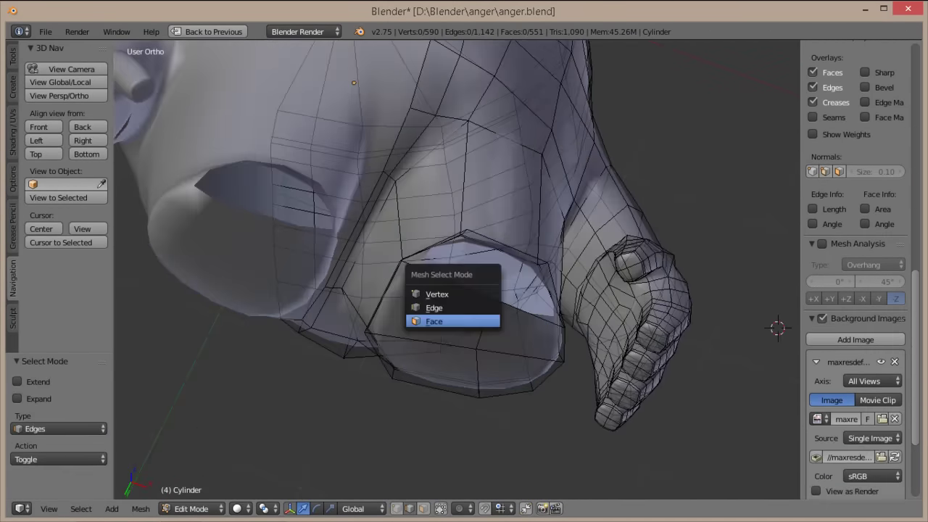
key("ctrl+Tab")
key("f")
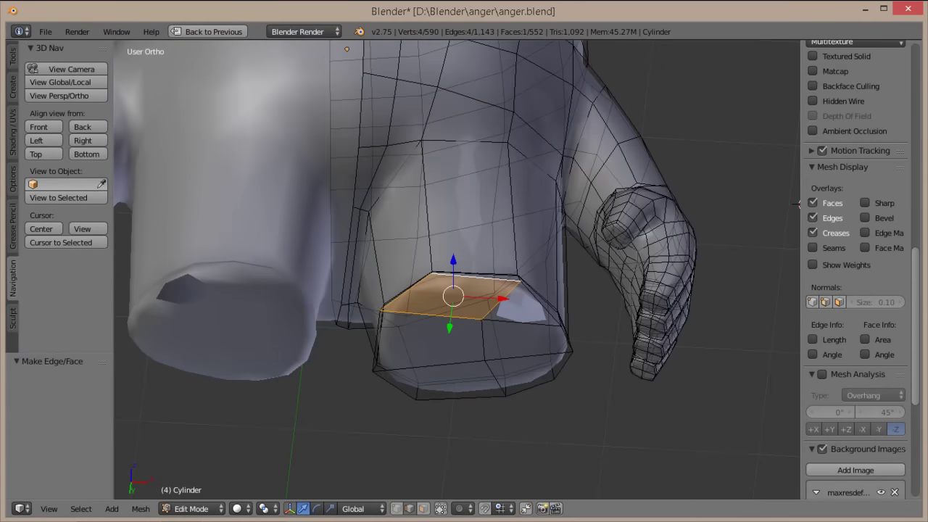
- Check the capped legs in front and side views, selecting the legs' bottom edge loop
key("Tab")
key("Tab")
key("KP_3")
key("a")
key("a")
left_click_drag(338, 362, 541, 430)
key("KP_1")
key("Tab")
key("Tab")
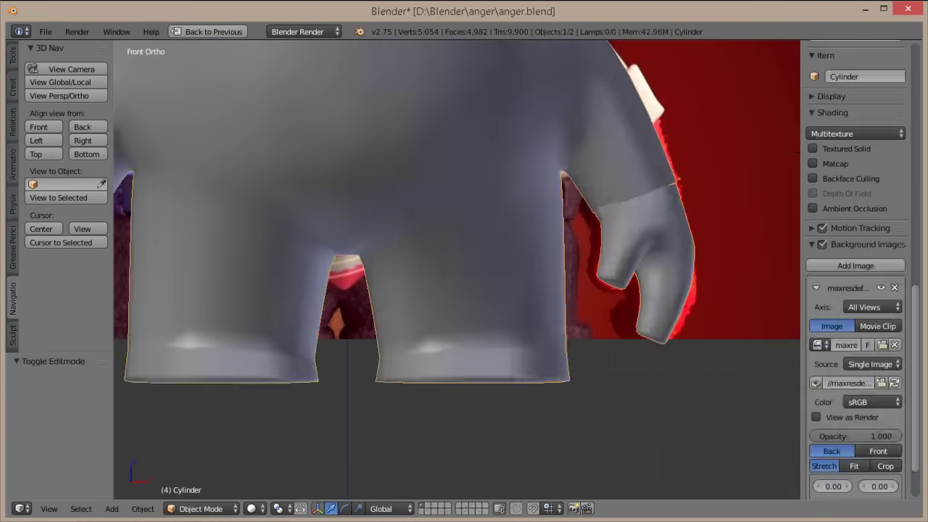
key("KP_3")
key("Tab")
key("Tab")
key("a")
right_click(449, 319, "alt")
key("Tab")
key("KP_1")
- Inspect the arm placement in side and front views, toggling in and out of Edit Mode
scroll(595, 265, "up", 5)
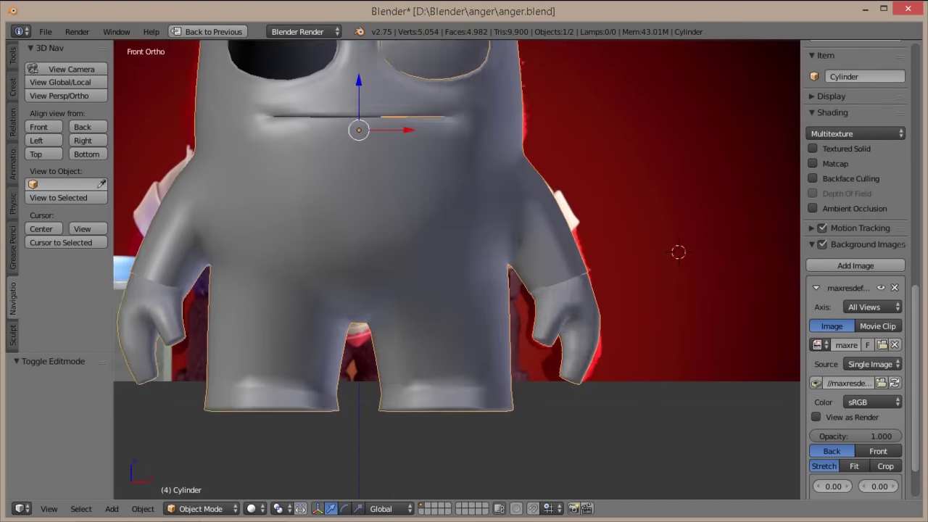
key("Tab")
key("KP_3")
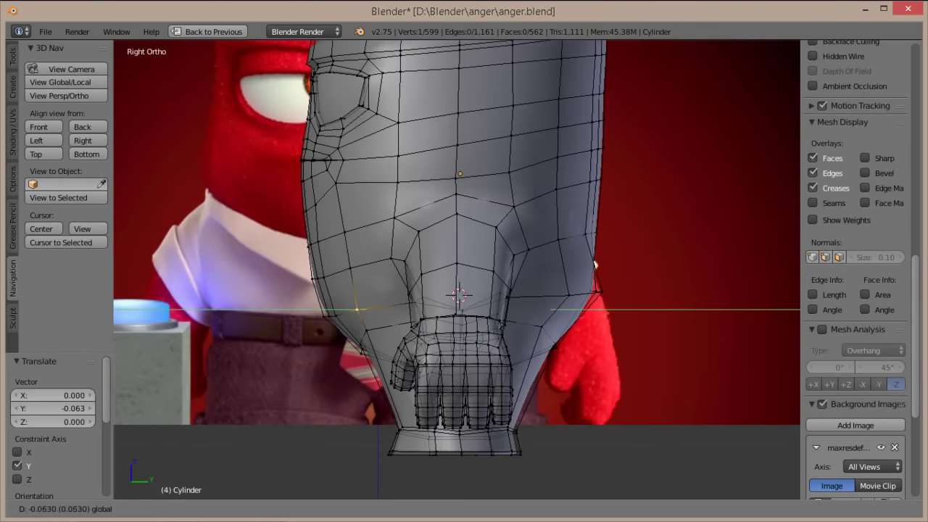
middle_click_drag(595, 265, 507, 290)
key("KP_1")
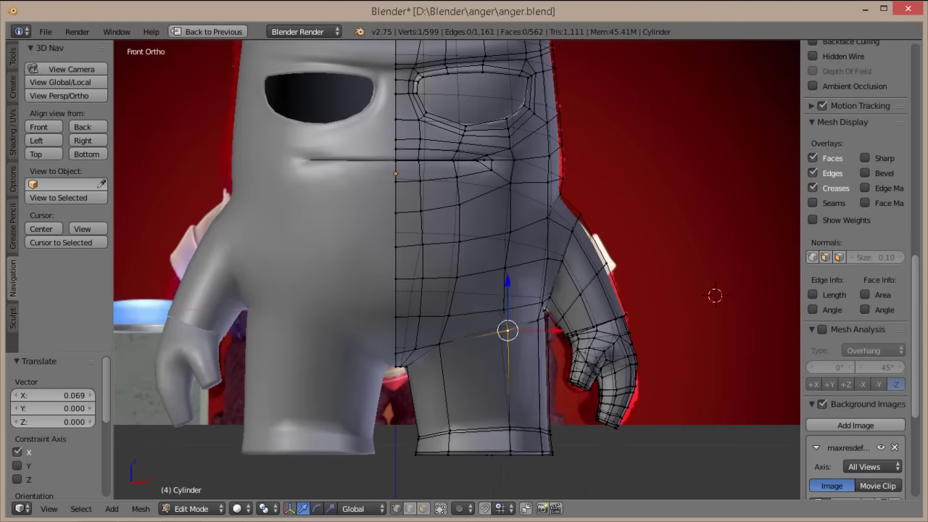
key("Tab")
scroll(514, 305, "down", 2)
scroll(513, 304, "up", 2)
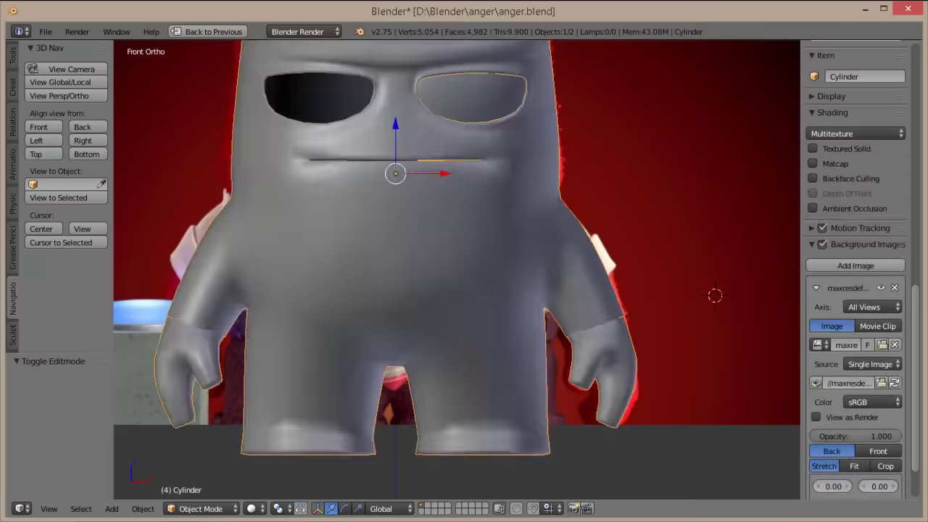
scroll(513, 305, "up", 4)
key("Tab")
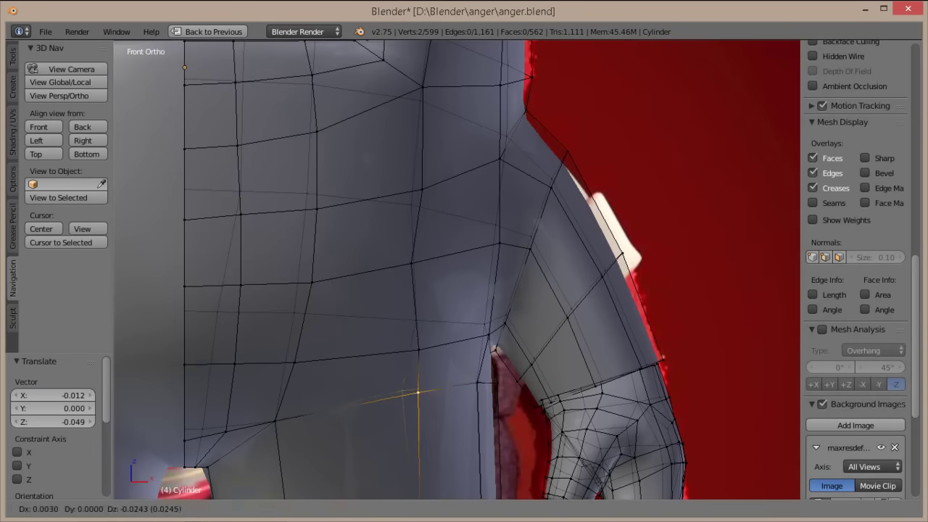
- View the whole character from the side and restore the multi-panel workspace with Ctrl+Up
key("Tab")
scroll(457, 269, "down", 5)
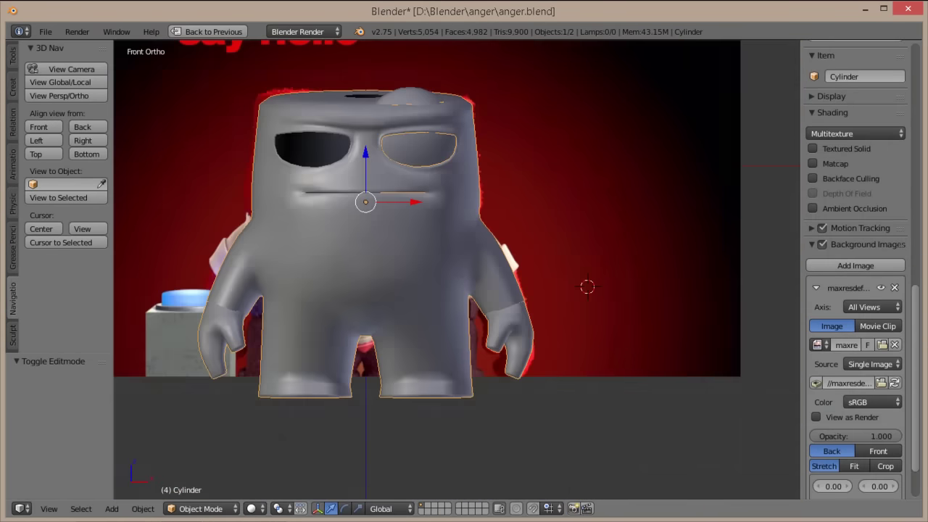
middle_click_drag(508, 275, 435, 283)
key("KP_3")
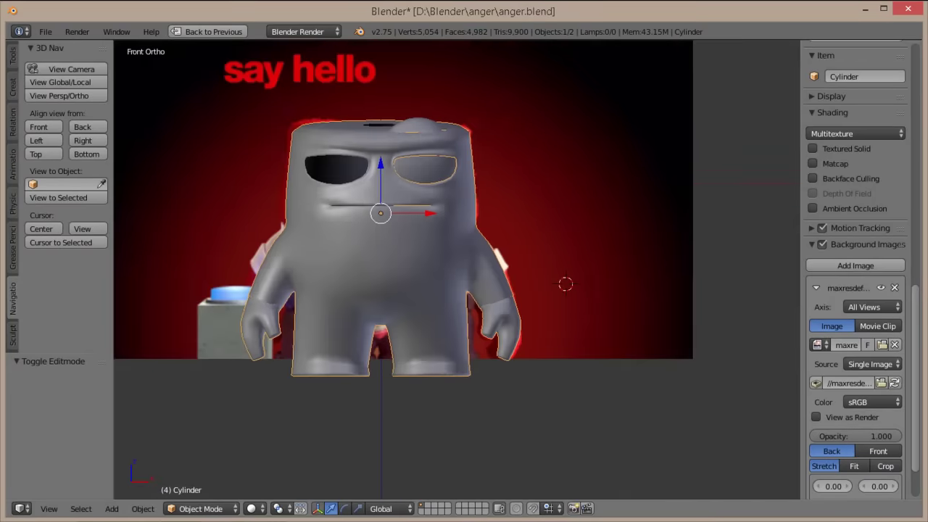
key("ctrl+Up")
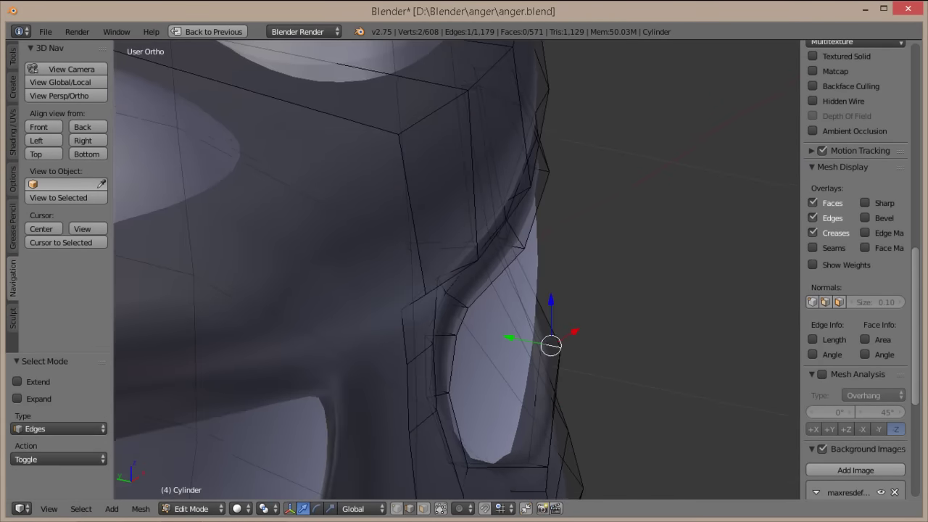
- Select eye-socket rim and under-eye vertices, pushing a cheek vertex 0.050 along Y
key("Tab")
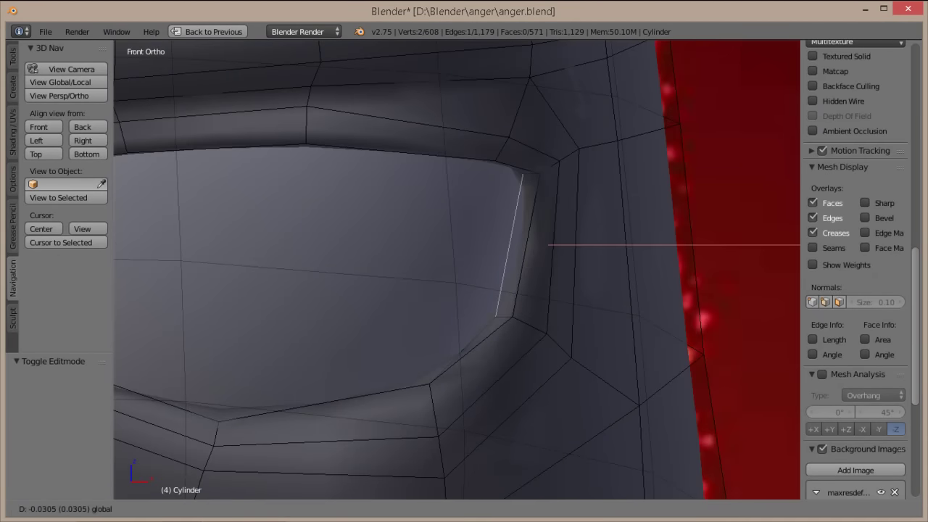
key("ctrl+Tab")
left_click(472, 189)
right_click(495, 161)
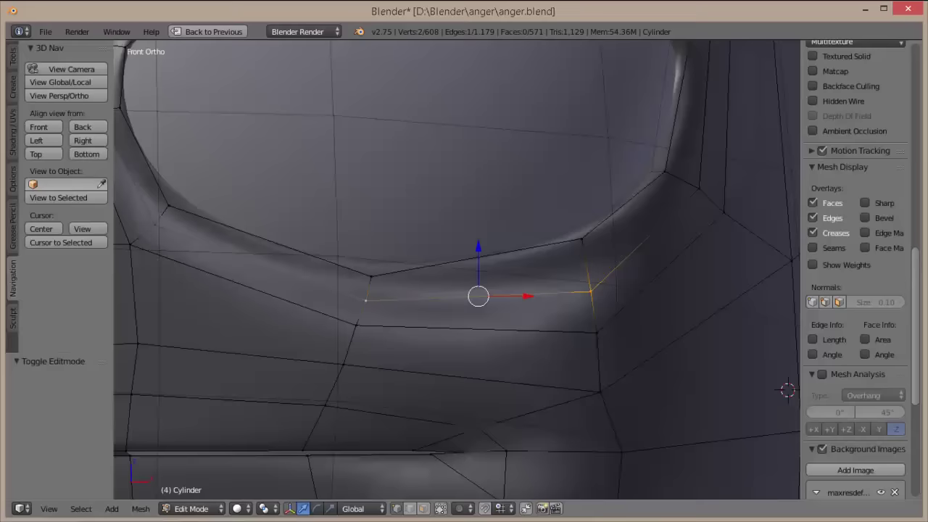
scroll(855, 290, "down", 2)
right_click(591, 290)
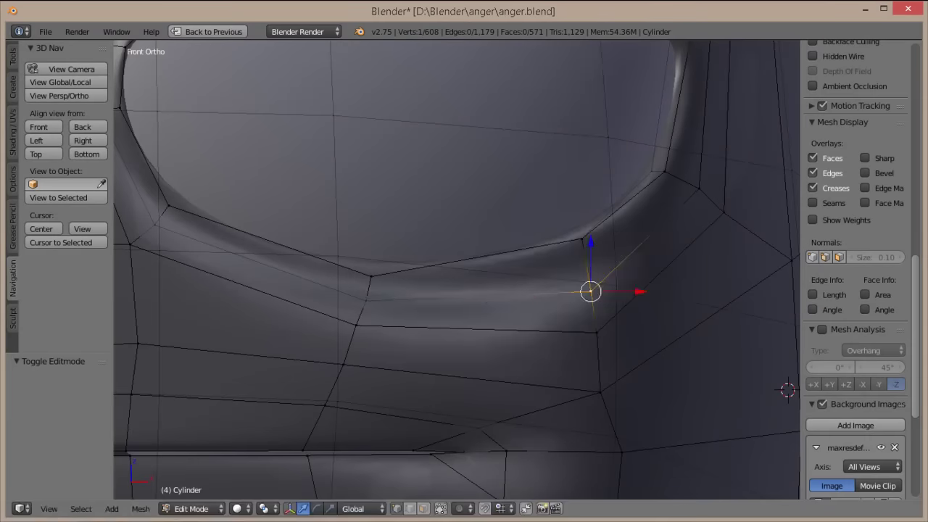
key("KP_3")
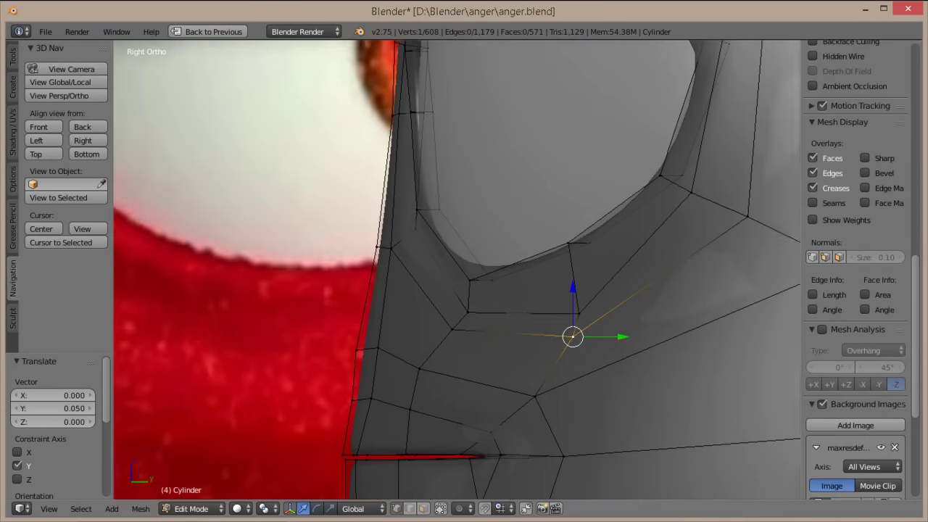
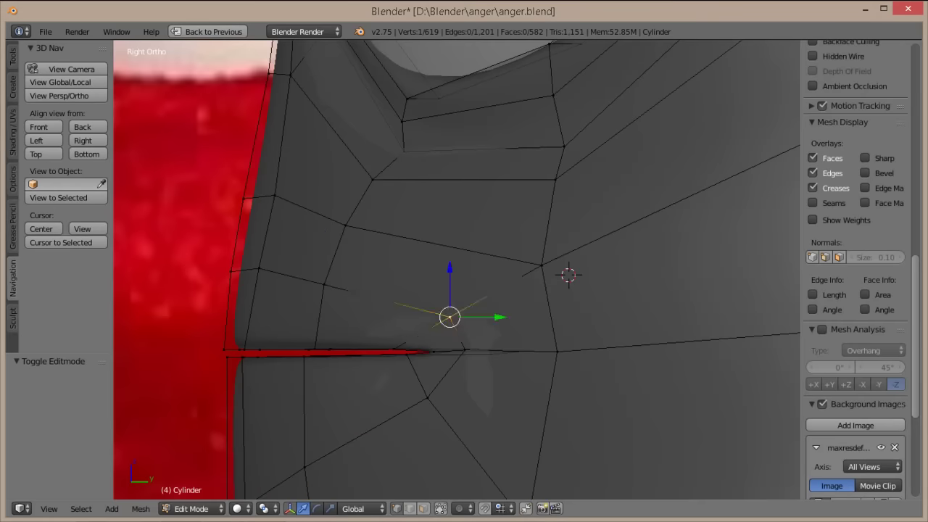
- Preview the smoothed model from the front, then select the vertices and short edge at the mouth corner
key("Tab")
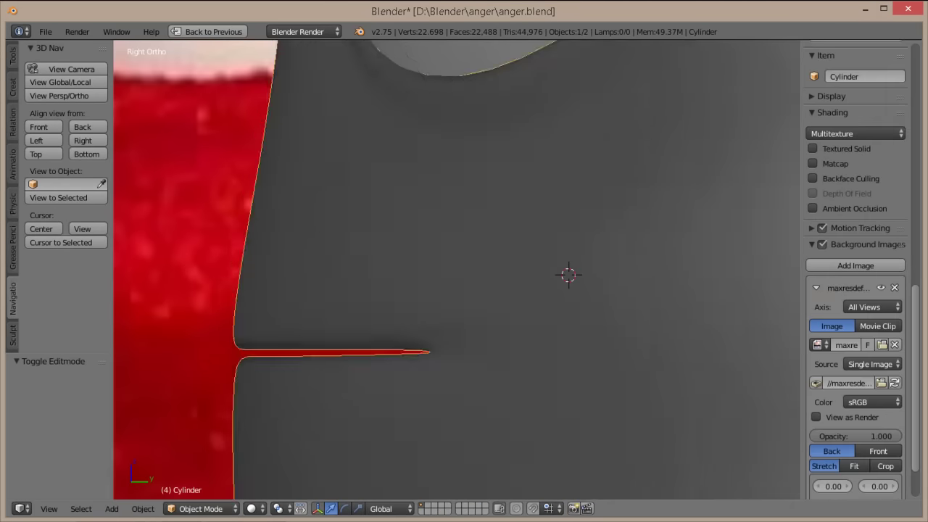
key("KP_1")
key("Tab")
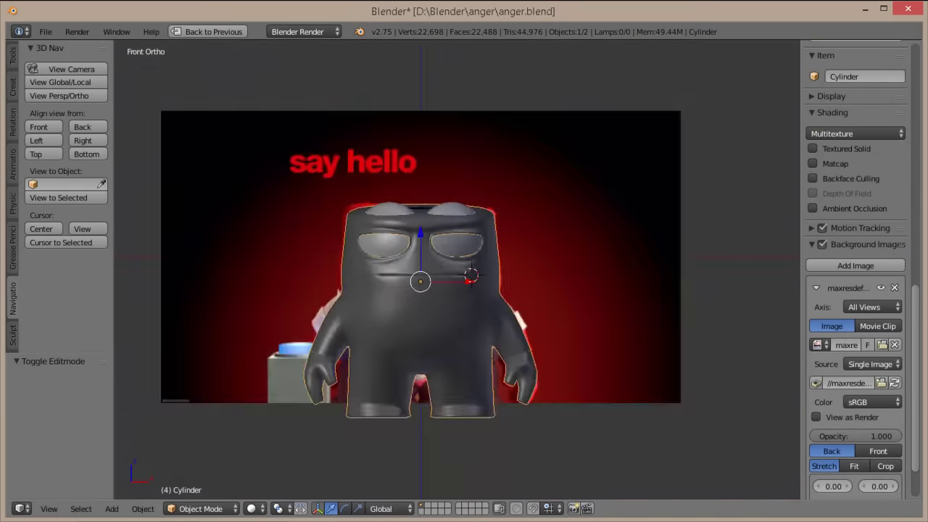
key("a")
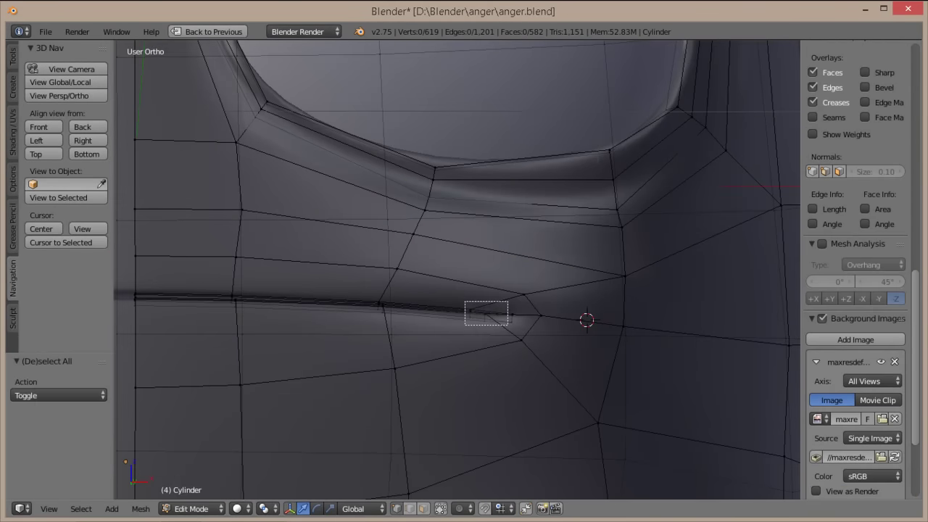
left_click_drag(464, 301, 511, 324)
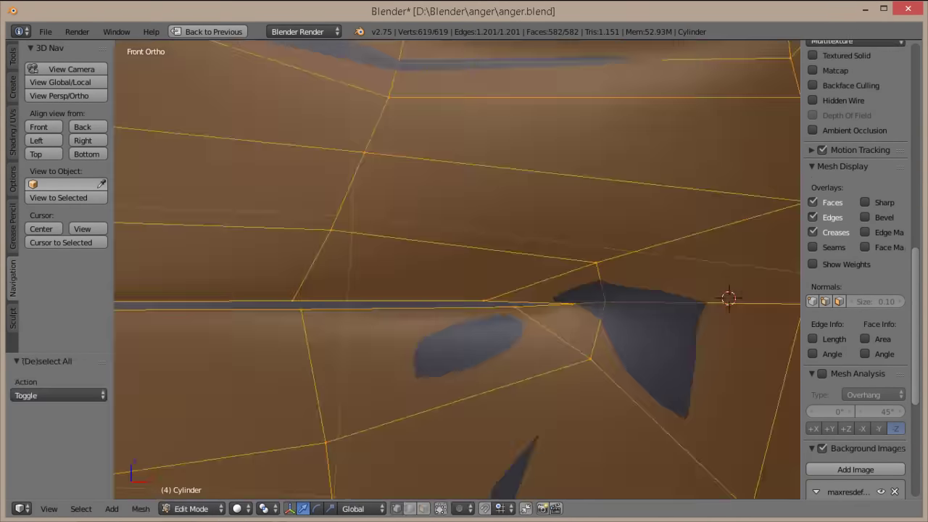
right_click(571, 304)
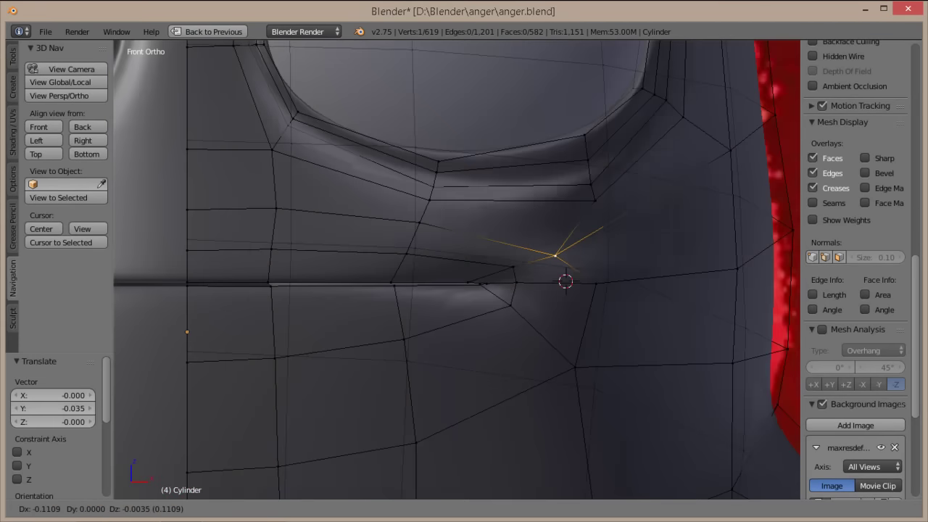
- Clear the selection and select the edge loop running under the eye rim
key("a")
scroll(855, 290, "down", 3)
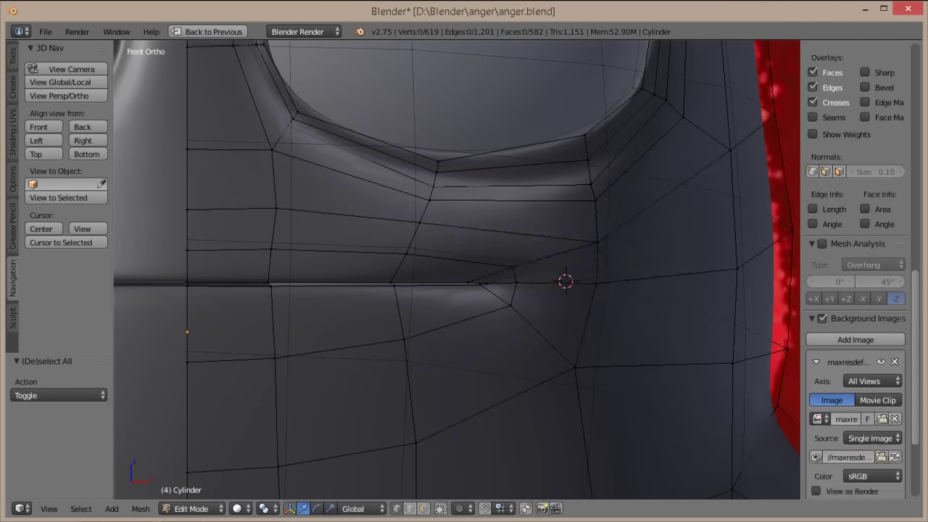
right_click(590, 174, "alt")
scroll(856, 326, "up", 4)
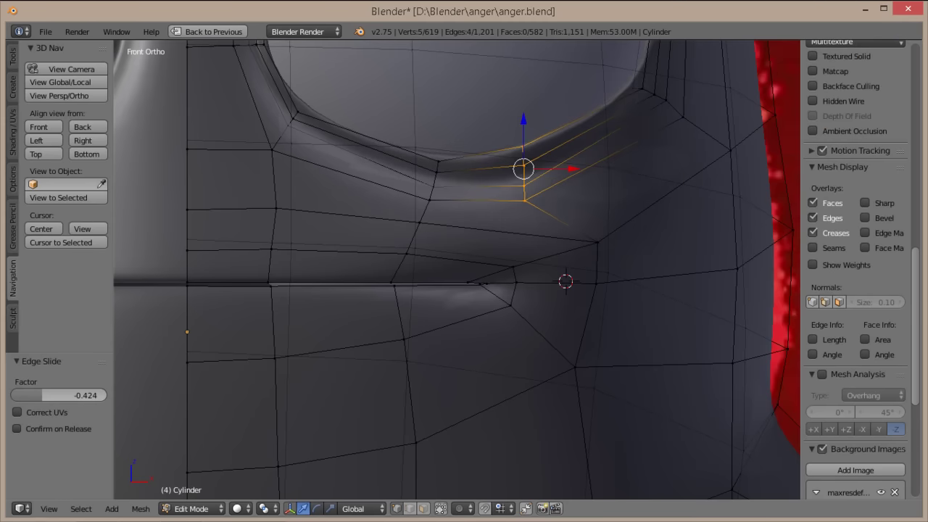
- Confirm the loop slide toward the eye rim and select a vertex near the mouth corner
key("Escape")
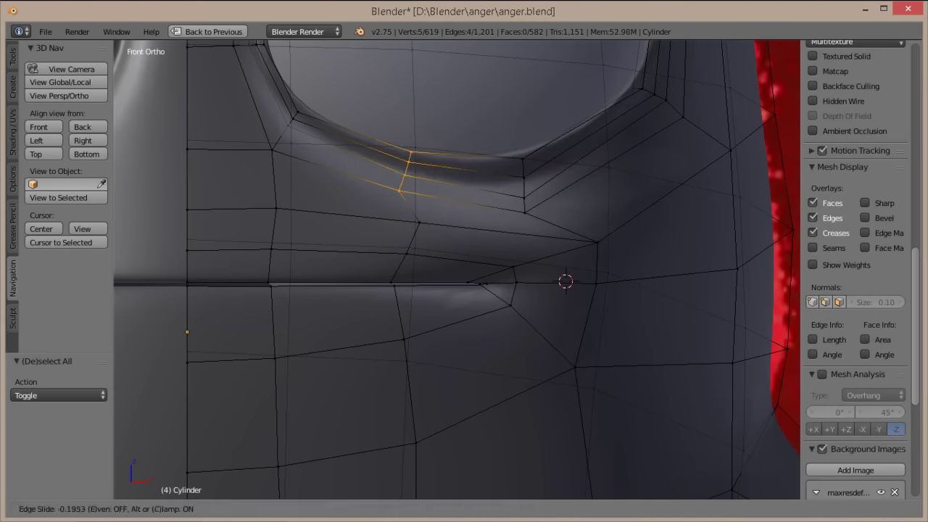
key("Return")
right_click(419, 222)
scroll(856, 290, "down", 2)
key("Tab")
key("Tab")
scroll(457, 268, "down", 1)
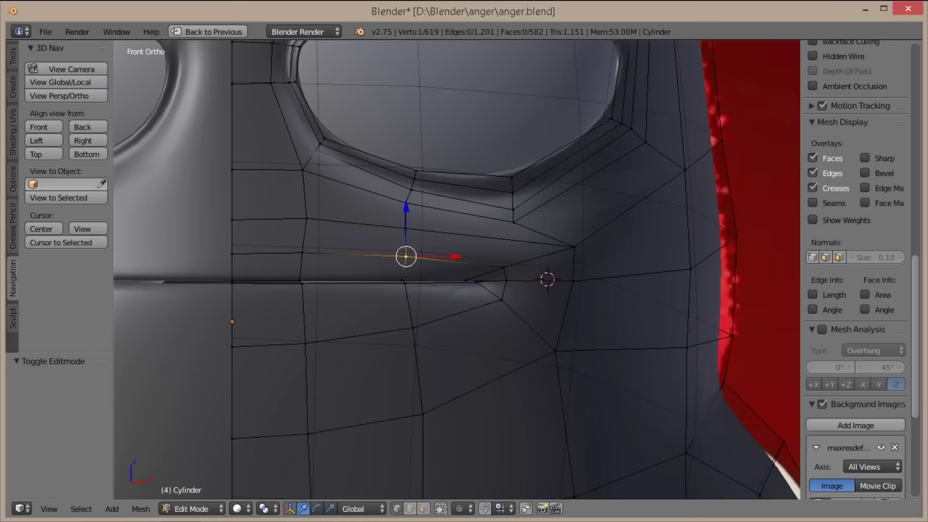
key("Return")
- Push the mouth-corner vertex back along Y from the side view, then check the smoothed result
key("KP_3")
key("g")
key("y")
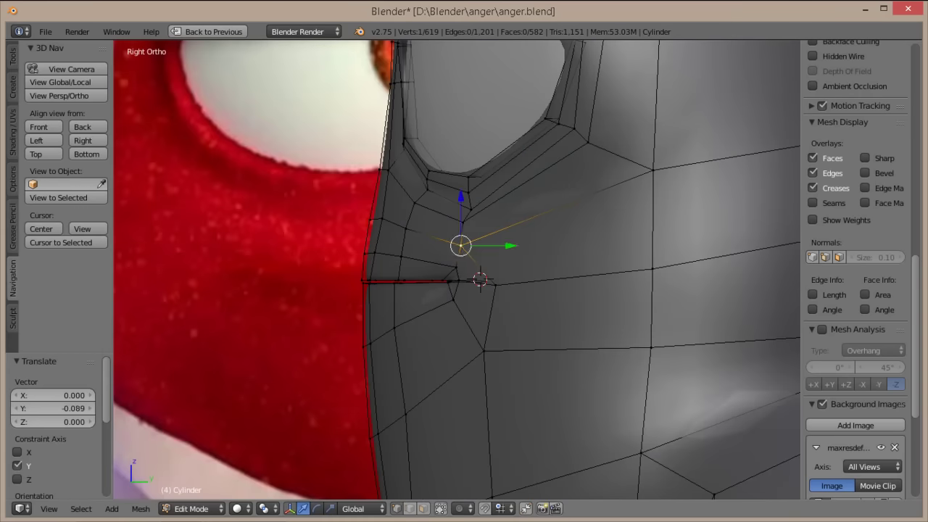
key("Return")
key("KP_1")
key("Tab")
scroll(457, 268, "down", 3)
scroll(457, 268, "up", 3)
scroll(456, 268, "up", 1)
key("Tab")
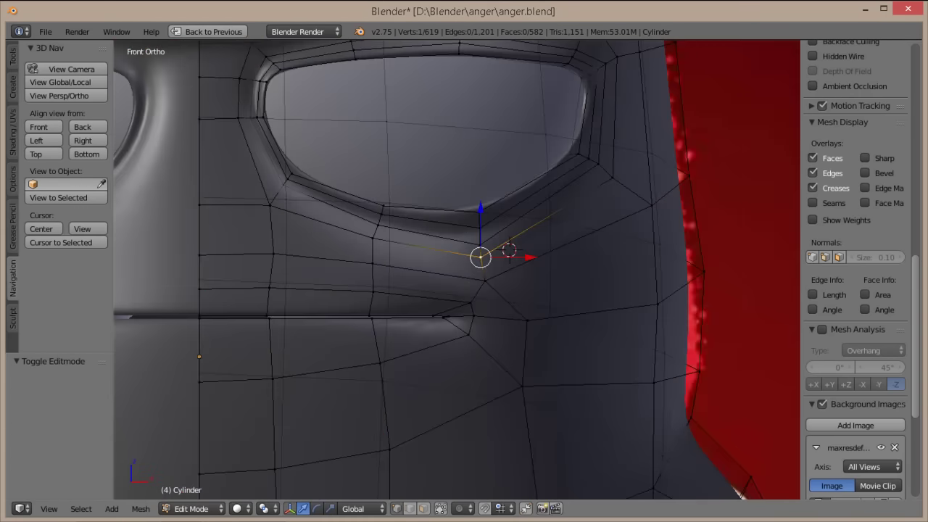
scroll(529, 253, "down", 3)
scroll(529, 254, "up", 3)
key("KP_6")
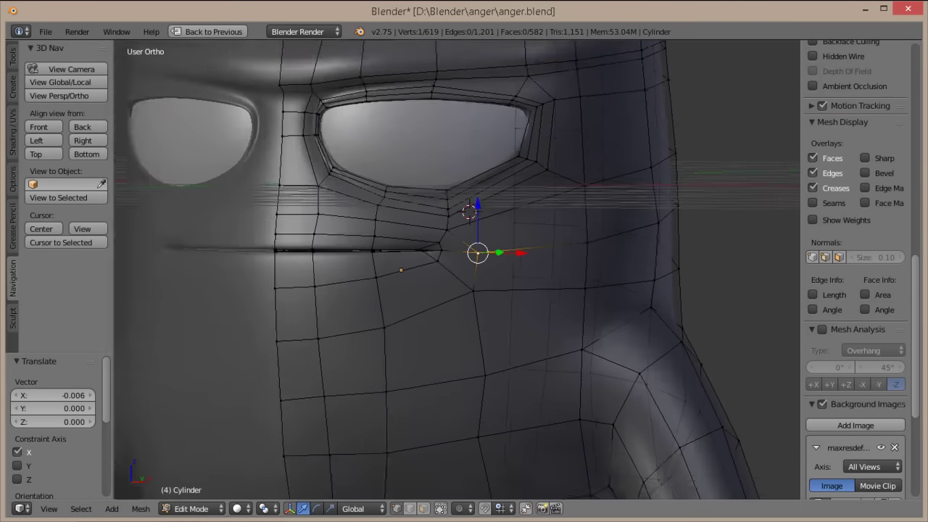
- In face mode, cut a new edge loop down the cheek beside the mouth corner
key("ctrl+Tab")
left_click(550, 304)
key("KP_1")
scroll(464, 268, "down", 3)
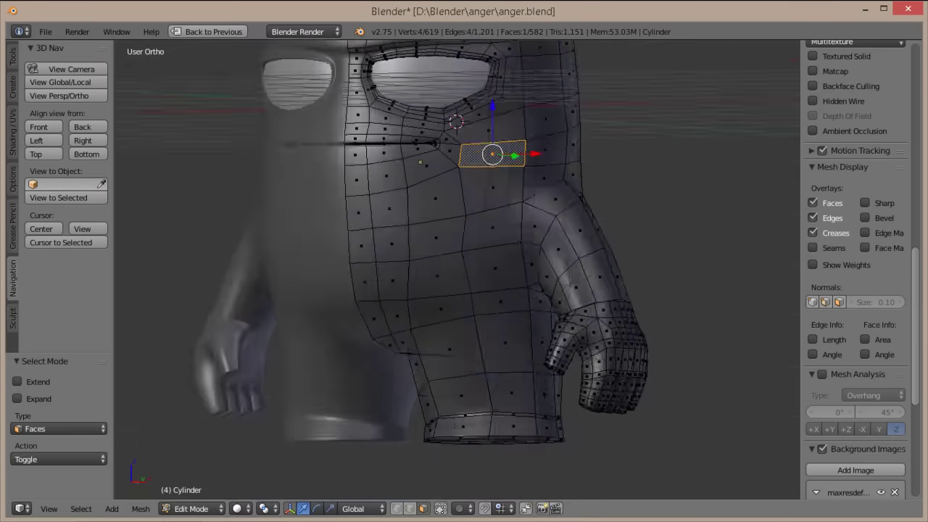
key("Return")
scroll(456, 269, "up", 3)
scroll(456, 268, "down", 2)
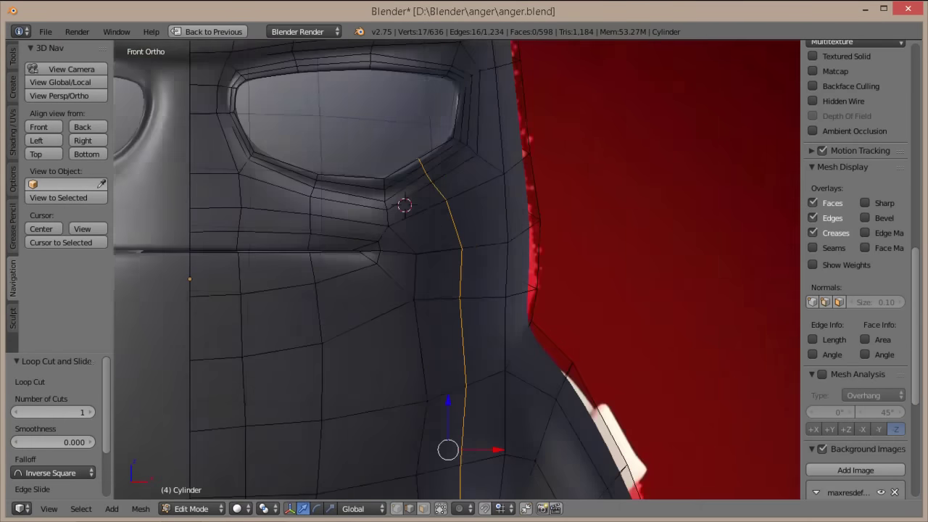
scroll(457, 268, "down", 1)
scroll(456, 268, "up", 4)
key("KP_6")
- Move the new cheek loop in depth along X from the side view
key("KP_3")
key("g")
key("x")
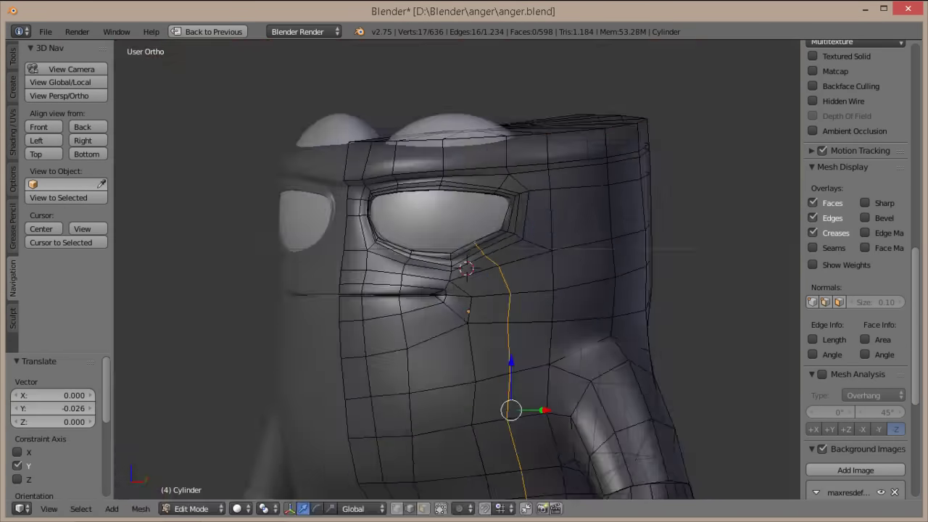
key("Return")
key("KP_1")
scroll(464, 269, "up", 3)
- Box-select the vertex below the eye rim and pull it back about -0.02 along Y
key("a")
scroll(355, 245, "up", 2)
key("b")
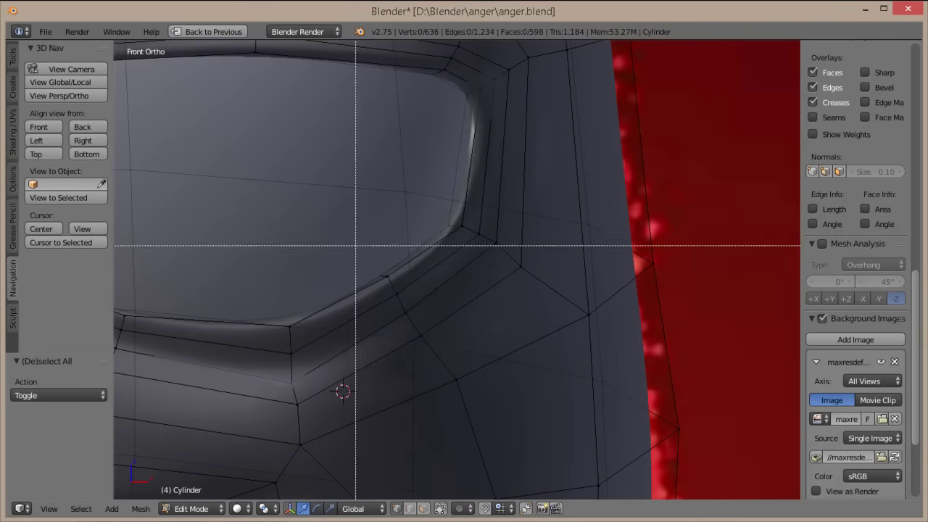
left_click_drag(352, 243, 432, 337)
key("g")
key("Return")
scroll(464, 268, "down", 2)
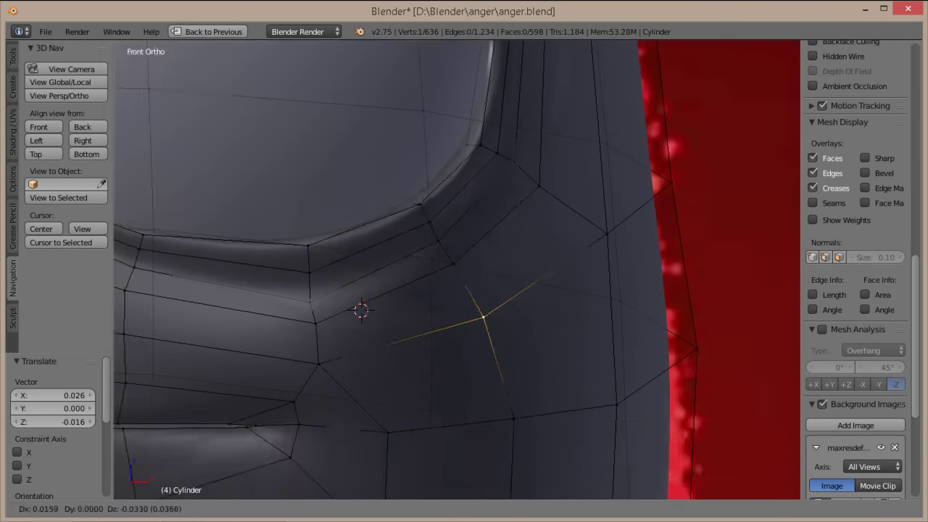
key("KP_3")
key("Return")
key("KP_1")
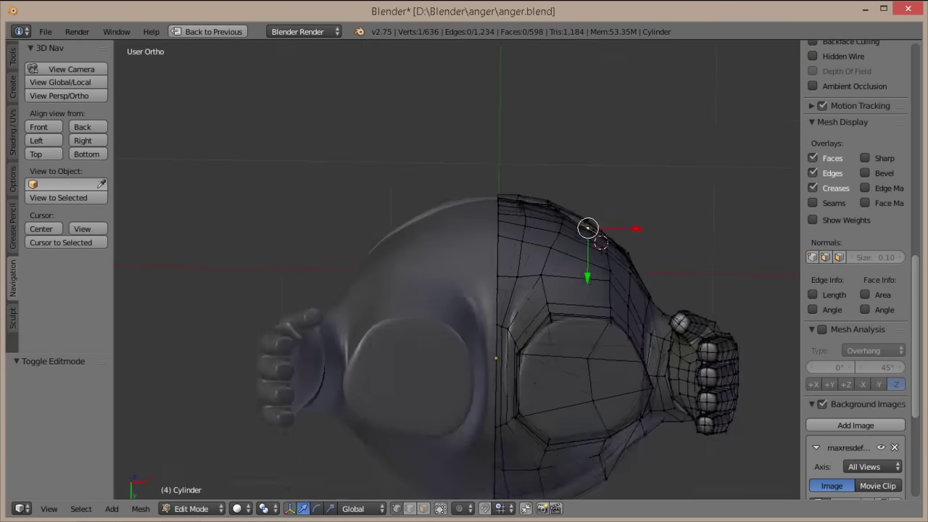
- Adjust a top-rim vertex and merge stray vertices at the arm joint
key("g")
key("g")
key("Return")
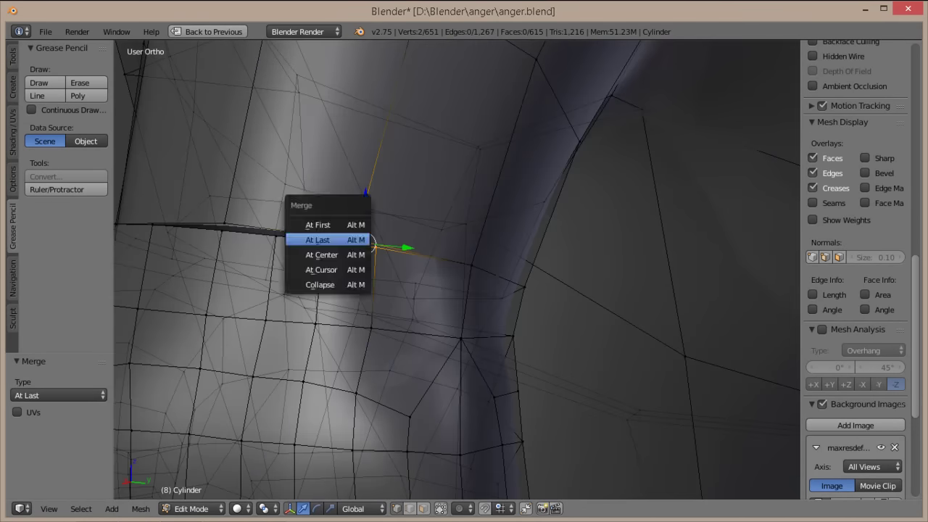
left_click(319, 239)
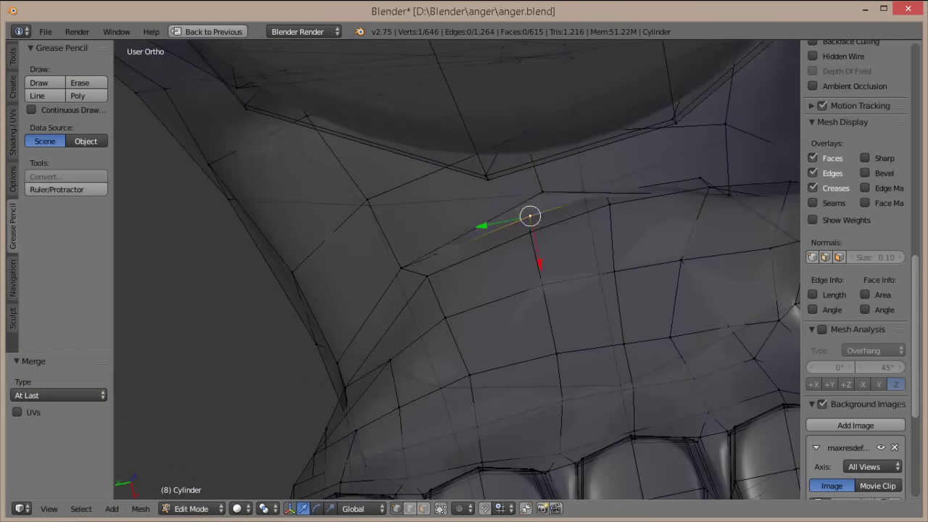
key("Return")
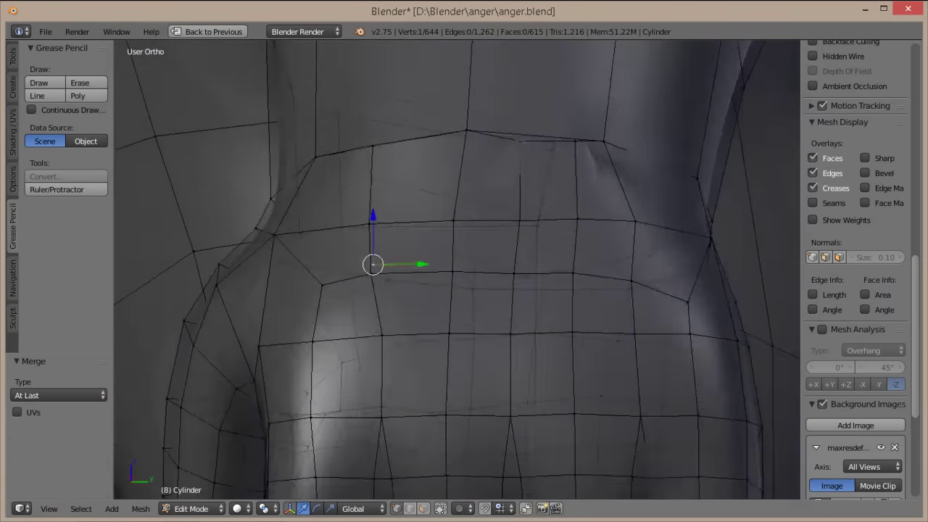
- Delete the selected faces at the arm joint and fill the hole with a new face
left_click(529, 240)
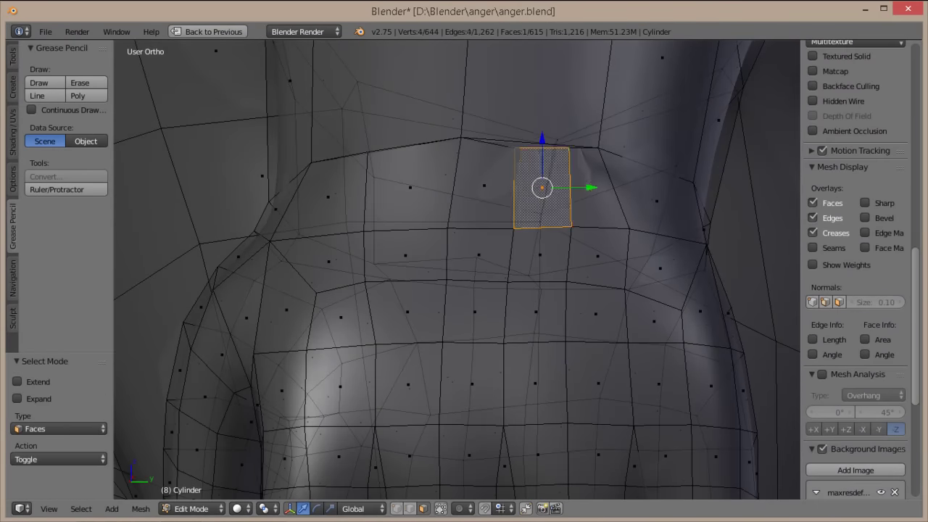
left_click(519, 201)
key("ctrl+Tab")
left_click(445, 275)
left_click(467, 250)
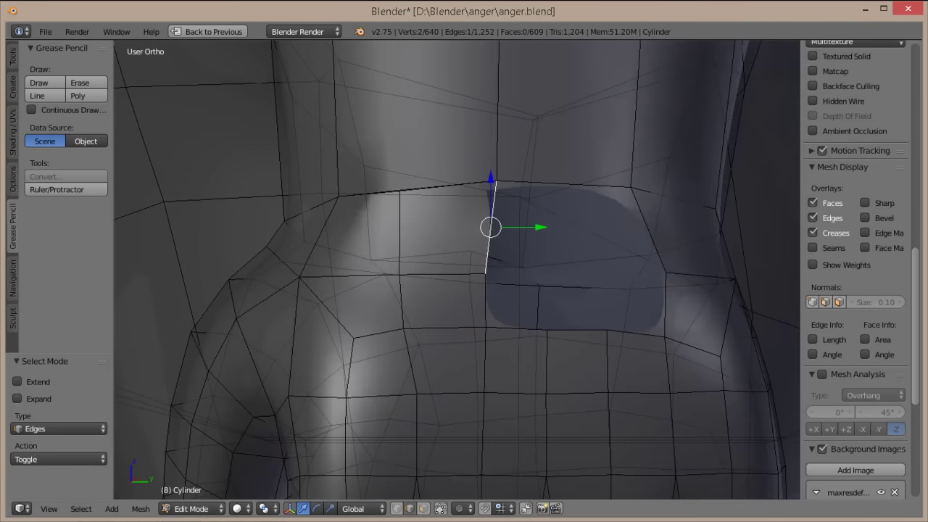
key("f")
- Merge two vertices at the last one, leaving 638 vertices, and preview the smoothed mesh
key("ctrl+Tab")
left_click(439, 216)
left_click(394, 201)
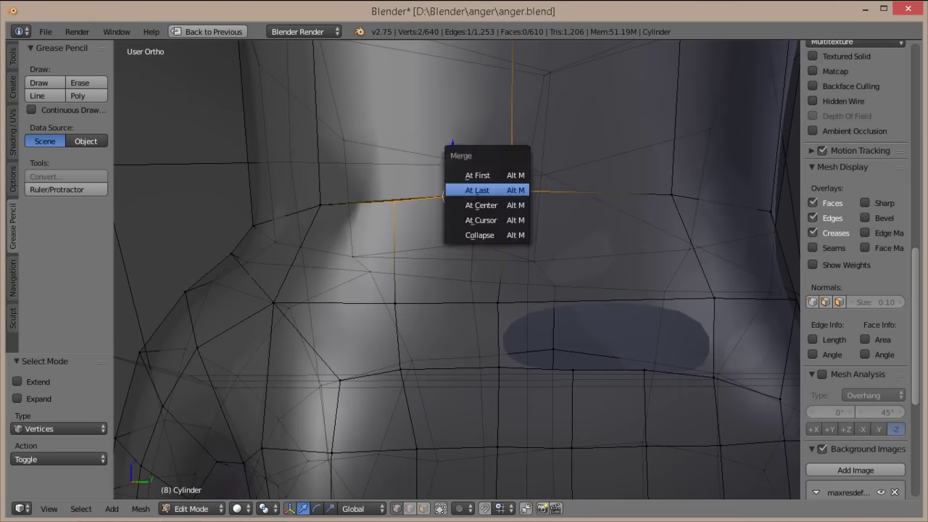
left_click(447, 190)
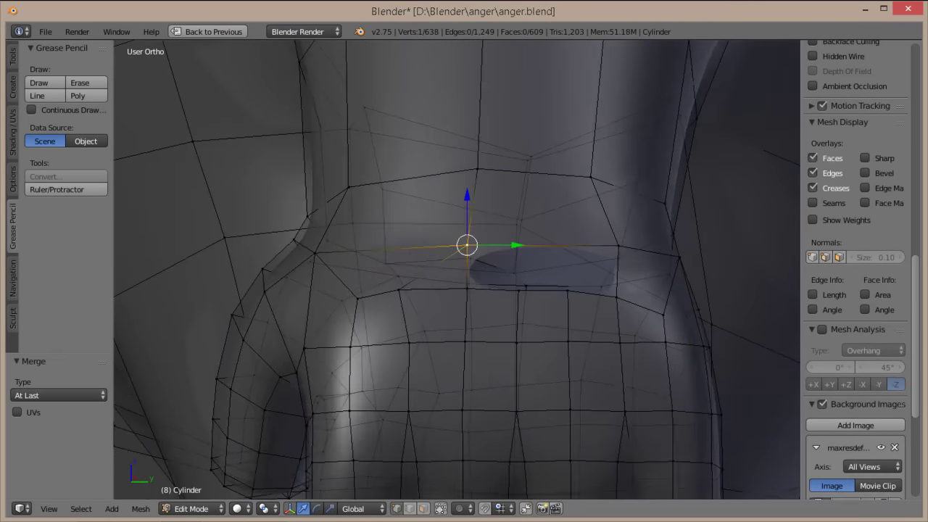
key("Tab")
key("Tab")
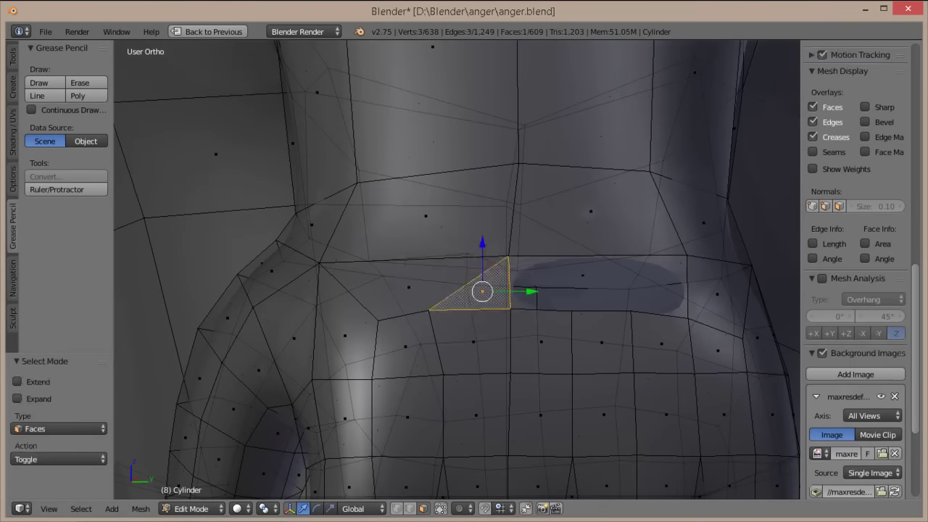
- Select a vertex beside the triangle and inspect it from the left and right side views
key("ctrl+Tab")
left_click(453, 287)
key("ctrl+KP_3")
key("KP_3")
key("ctrl+Tab")
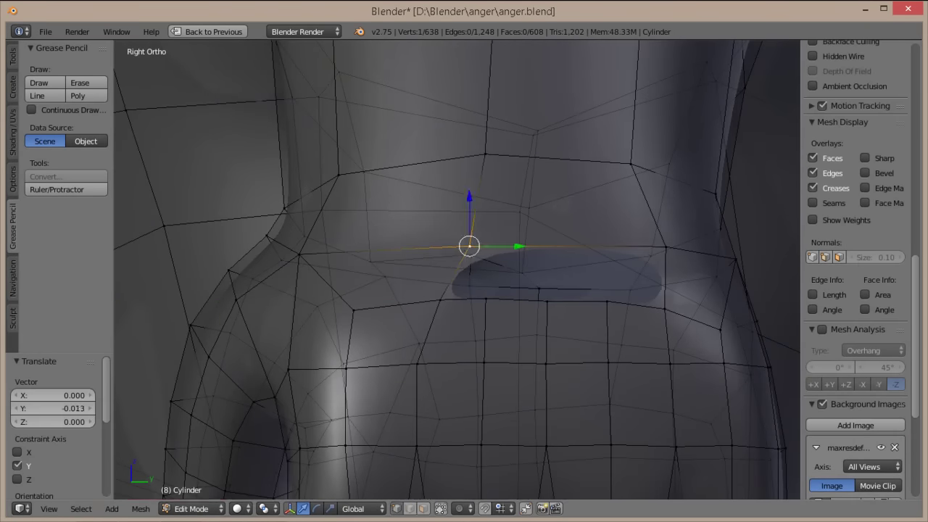
key("ctrl+Tab")
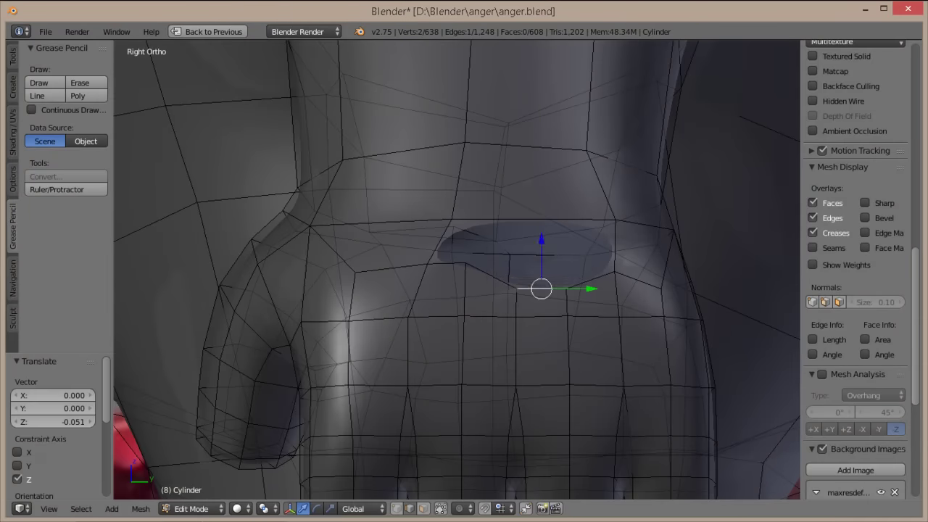
- Preview the smoothed arm joint and hand shape, orbiting around the wrist
key("Tab")
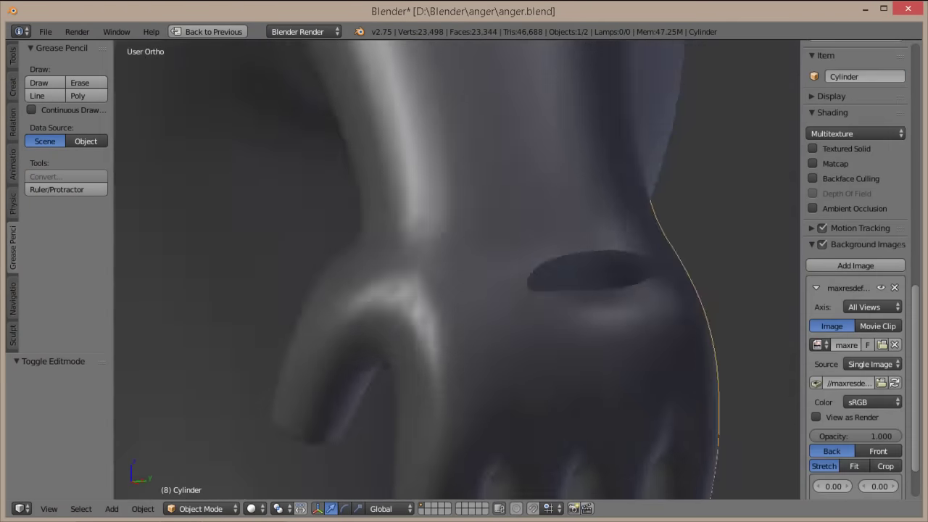
key("Tab")
middle_click_drag(464, 290, 507, 305)
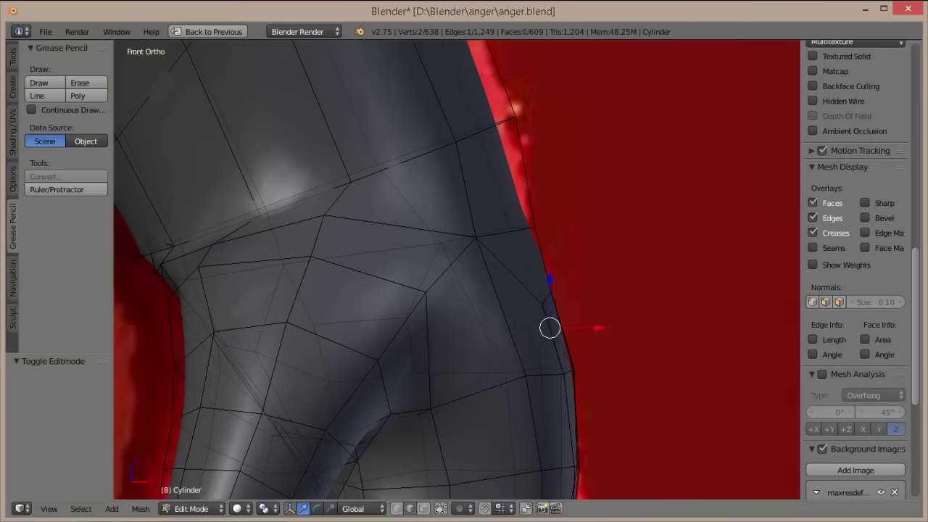
right_click(438, 322)
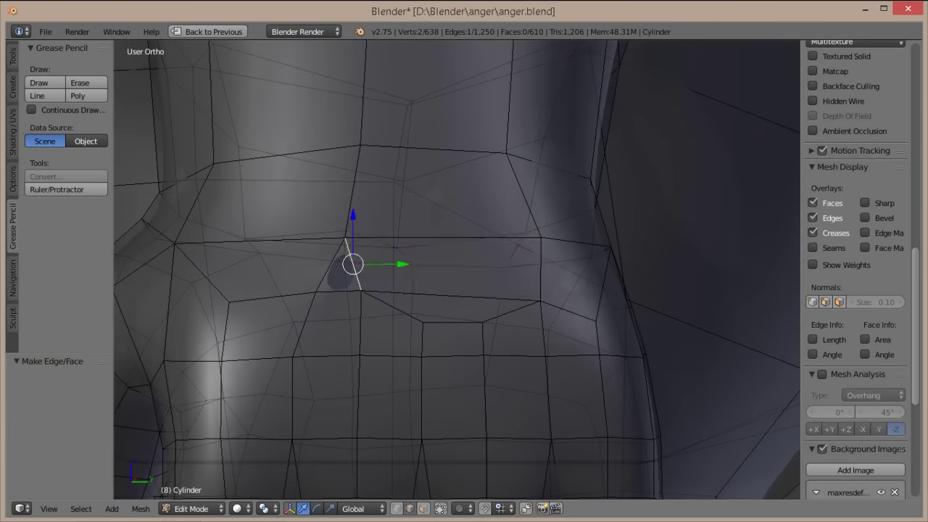
key("Tab")
key("Tab")
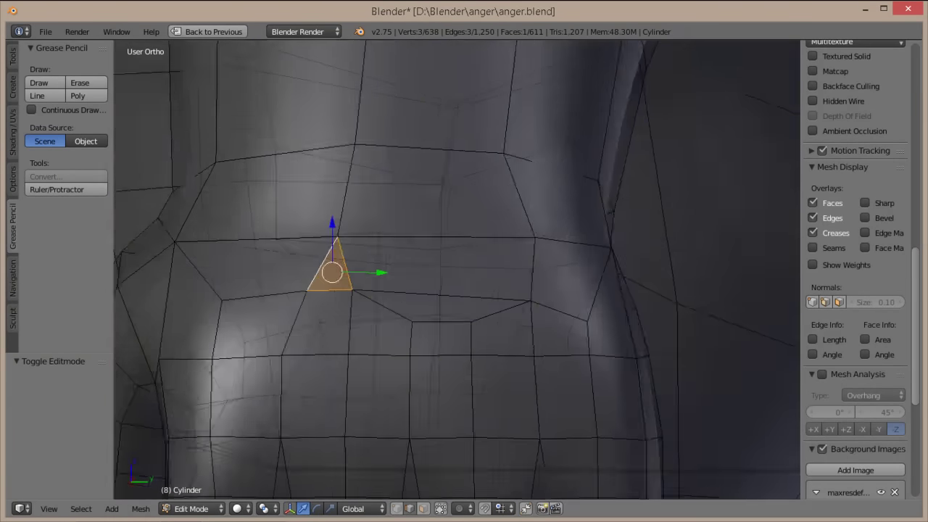
key("KP_3")
key("ctrl+Tab")
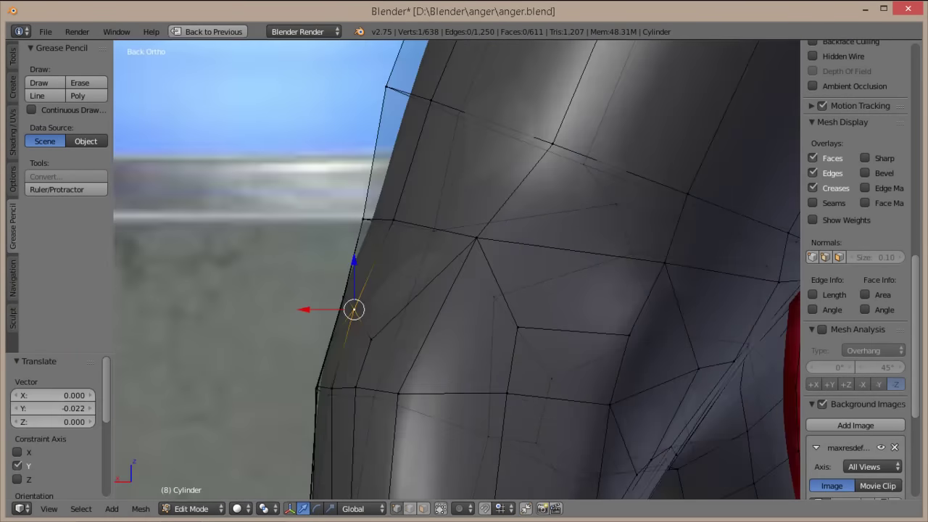
key("Tab")
key("Tab")
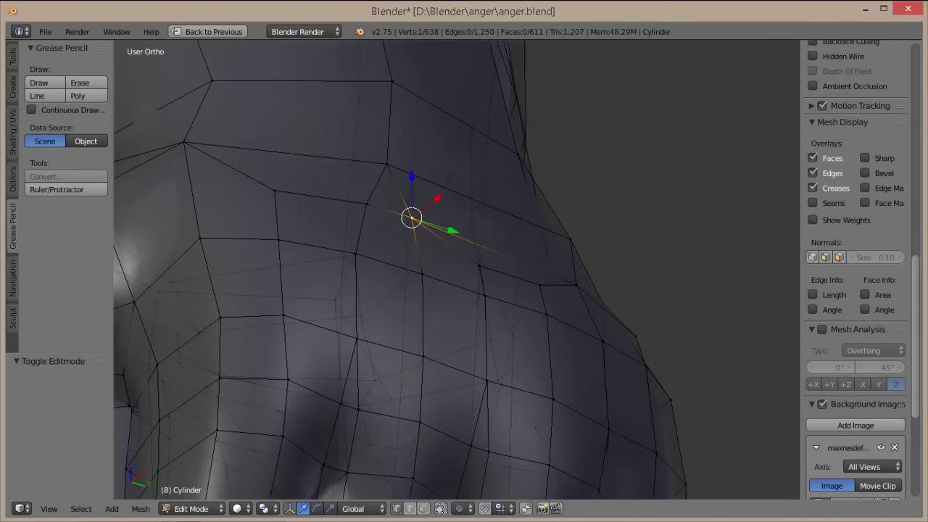
scroll(457, 268, "down", 3)
key("Tab")
scroll(457, 268, "down", 3)
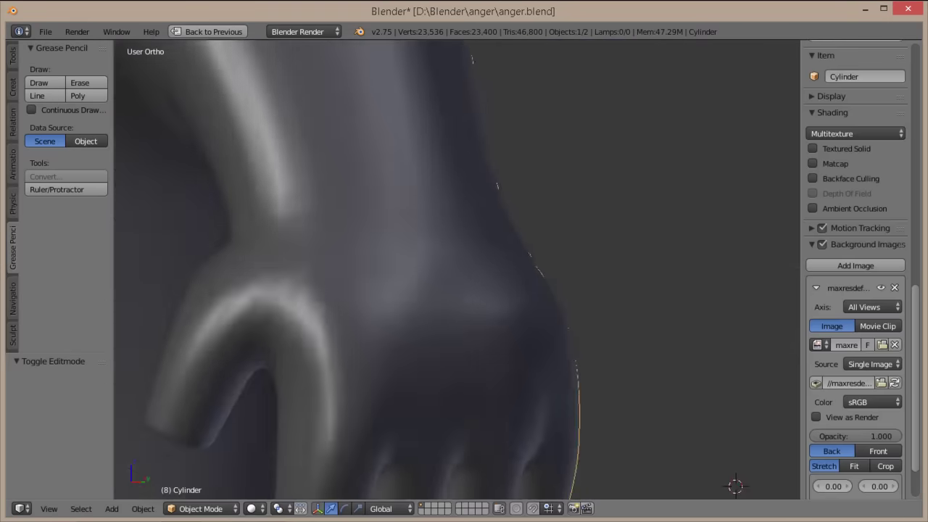
key("Tab")
scroll(471, 283, "up", 5)
middle_click_drag(471, 283, 507, 239)
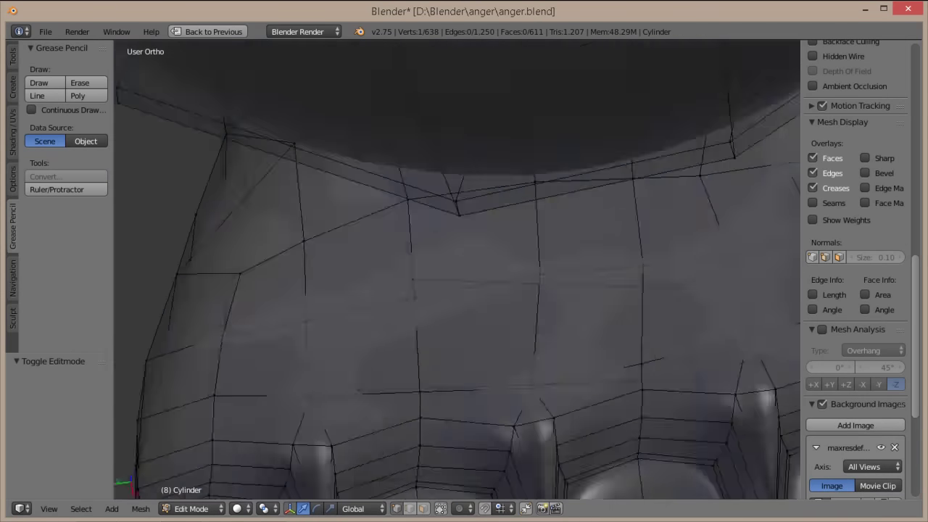
middle_click_drag(464, 268, 478, 254)
- Merge the stray wrist vertices with Alt+M Merge At Last and nudge a vertex along Y
left_click(619, 285)
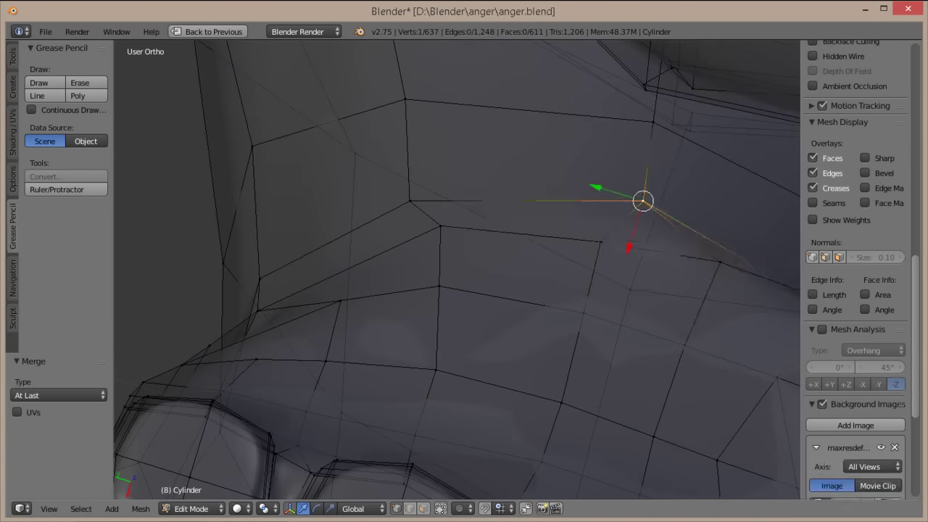
key("alt+m")
left_click(566, 228)
key("g")
key("y")
left_click(599, 224)
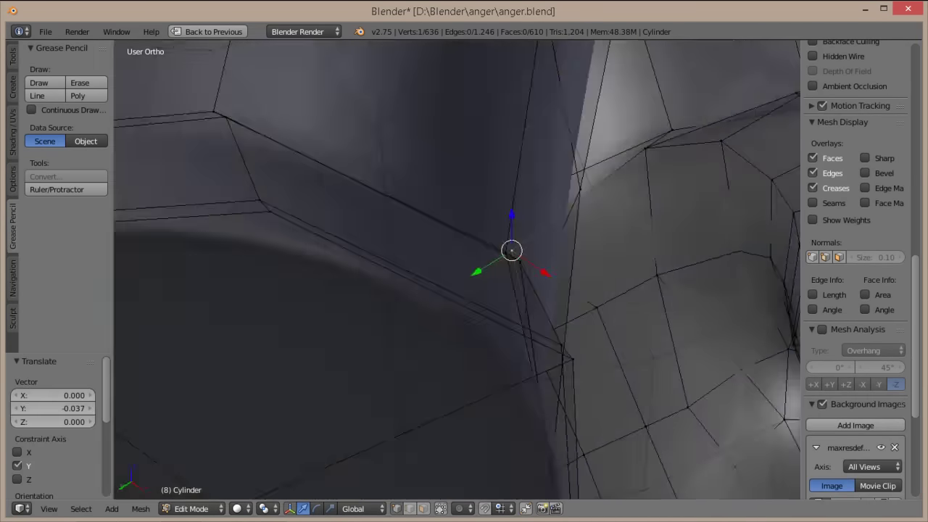
key("KP_1")
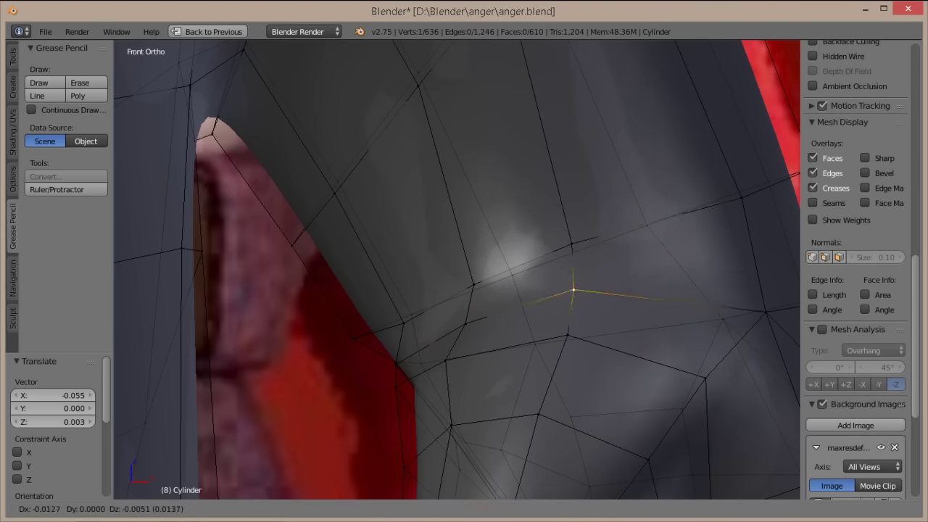
- Move a wrist vertex to follow the reference outline, checking the smoothed result
key("Tab")
scroll(457, 268, "down", 5)
scroll(457, 268, "up", 5)
key("Tab")
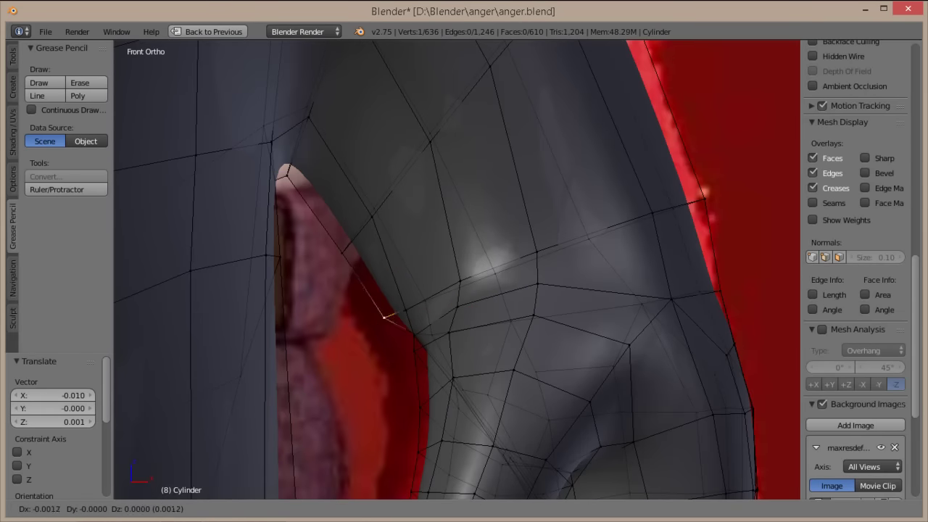
key("Escape")
key("Tab")
scroll(457, 268, "down", 5)
middle_click_drag(457, 268, 508, 239)
scroll(457, 268, "up", 5)
key("Tab")
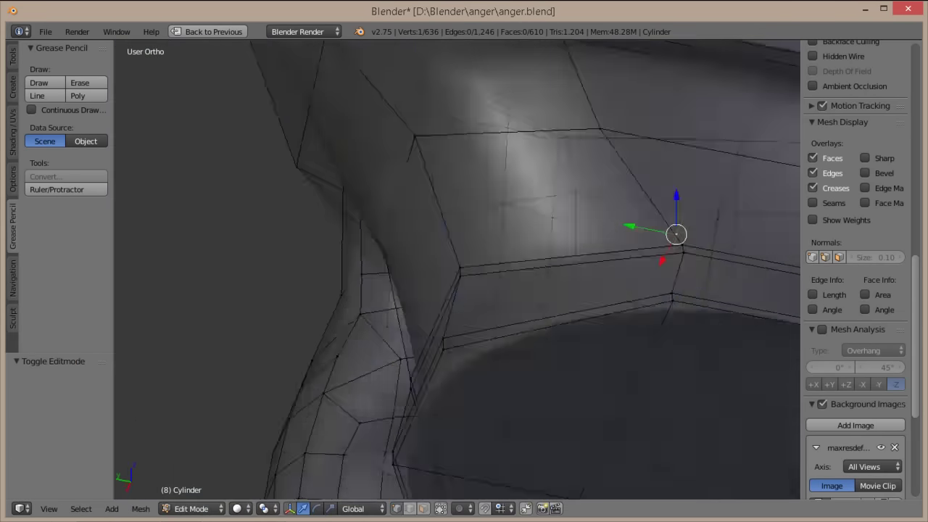
key("Escape")
- Compare the smoothed arm in front and right orthographic views
scroll(457, 268, "down", 3)
middle_click_drag(457, 268, 507, 240)
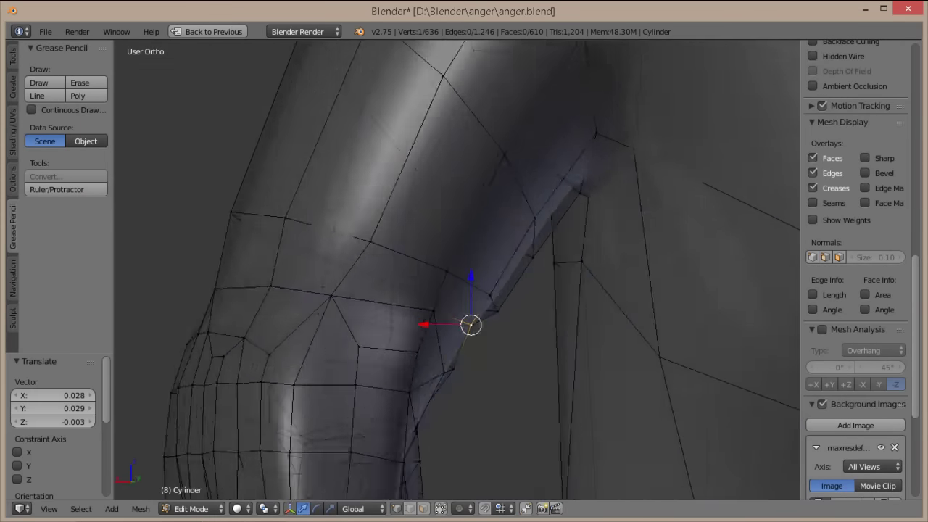
key("Tab")
key("Tab")
key("KP_3")
scroll(456, 269, "up", 2)
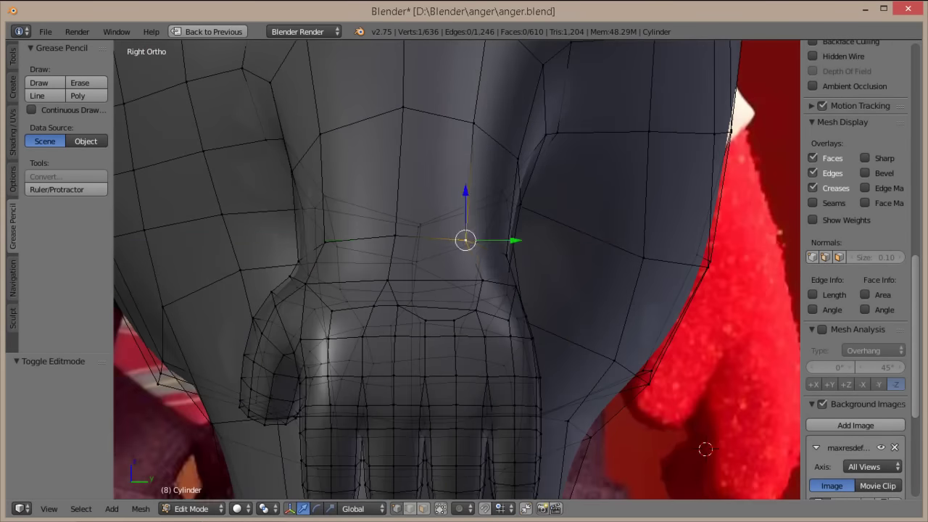
key("Tab")
scroll(456, 268, "down", 3)
key("KP_1")
scroll(457, 268, "up", 3)
key("Tab")
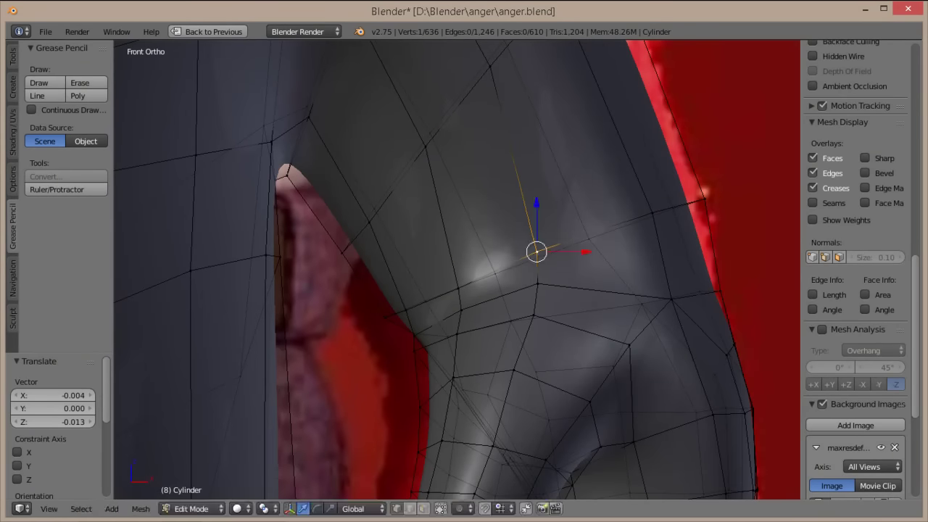
- Review the smoothed fist from the right side and the whole character from the front
key("Tab")
scroll(457, 269, "down", 3)
key("KP_3")
key("Tab")
scroll(457, 269, "up", 3)
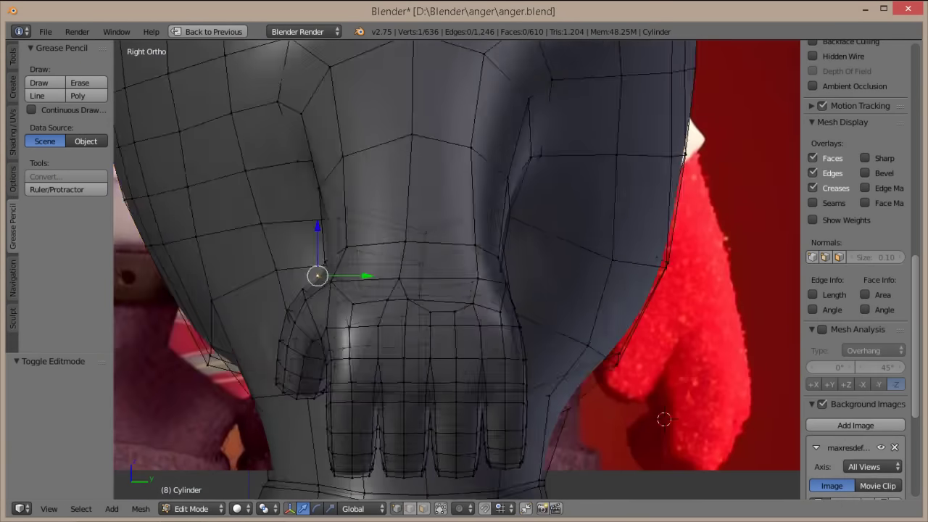
scroll(456, 269, "up", 1)
scroll(457, 268, "up", 2)
scroll(487, 342, "down", 2)
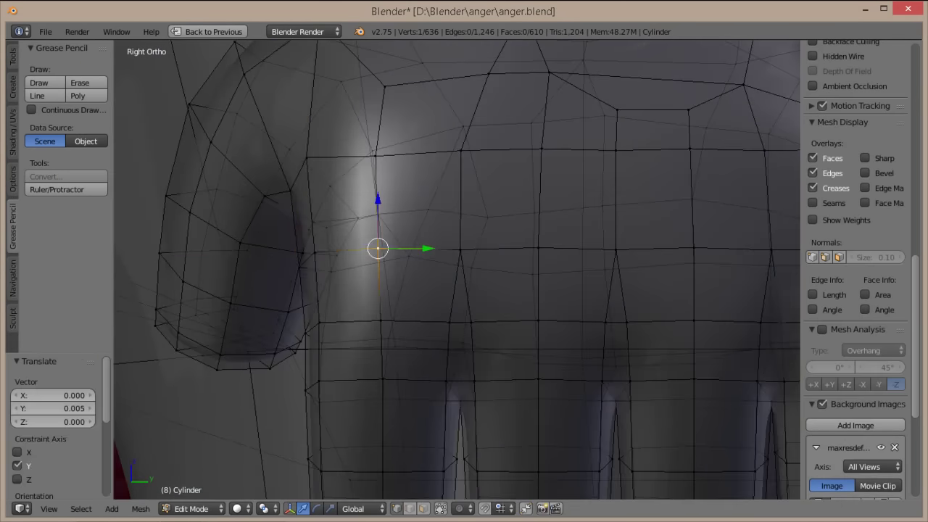
key("Tab")
key("KP_1")
scroll(487, 342, "down", 2)
scroll(488, 342, "up", 5)
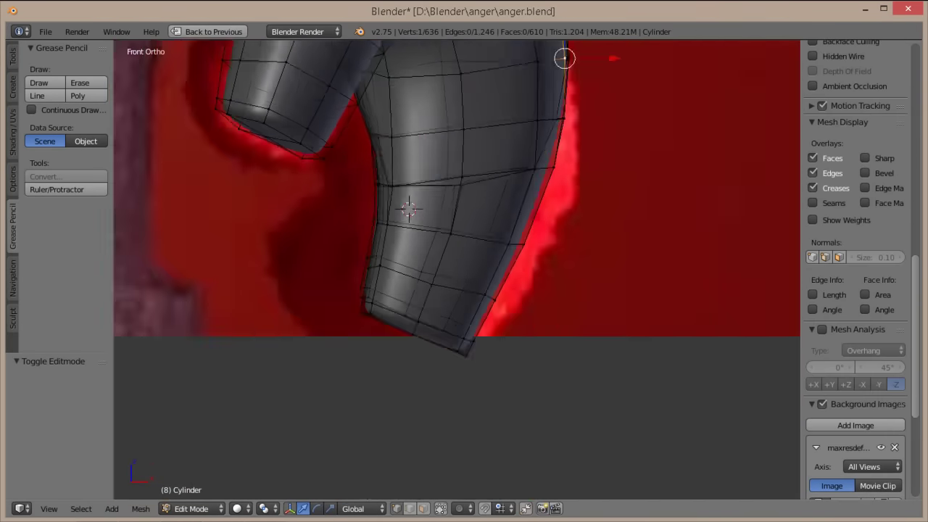
key("Tab")
key("Tab")
middle_click_drag(400, 356, 674, 290)
key("KP_1")
key("Tab")
- Deselect all, confirm the vertex nudges, and recheck the arm from the right, leaving 636 vertices
key("a")
scroll(457, 268, "up", 3)
scroll(855, 289, "down", 3)
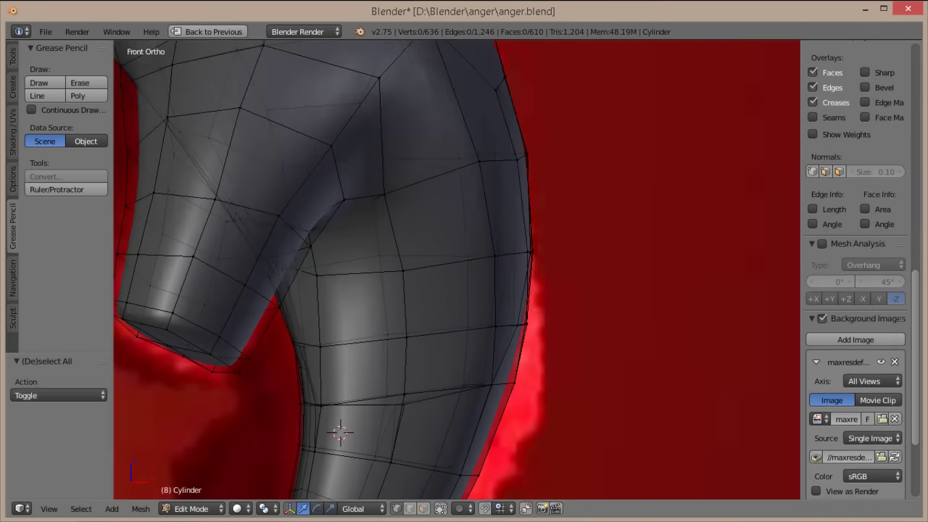
key("Escape")
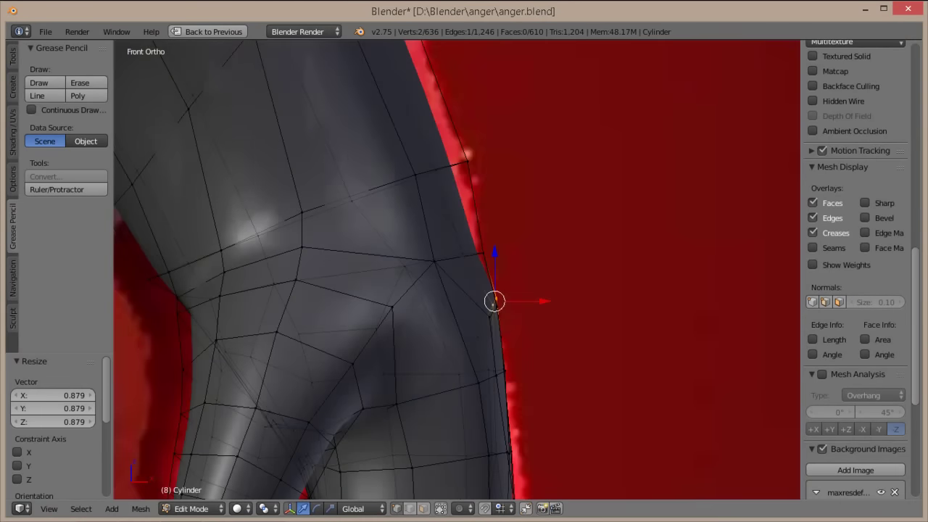
key("KP_3")
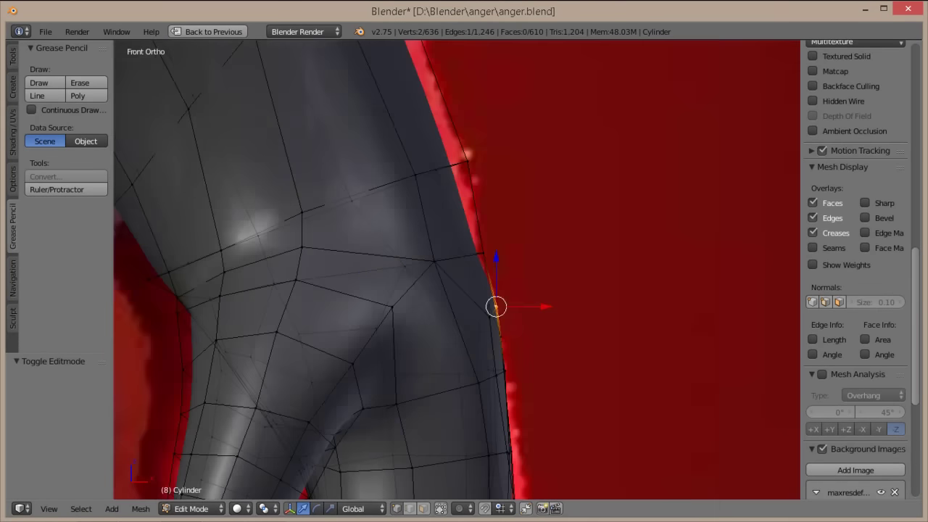
key("KP_3")
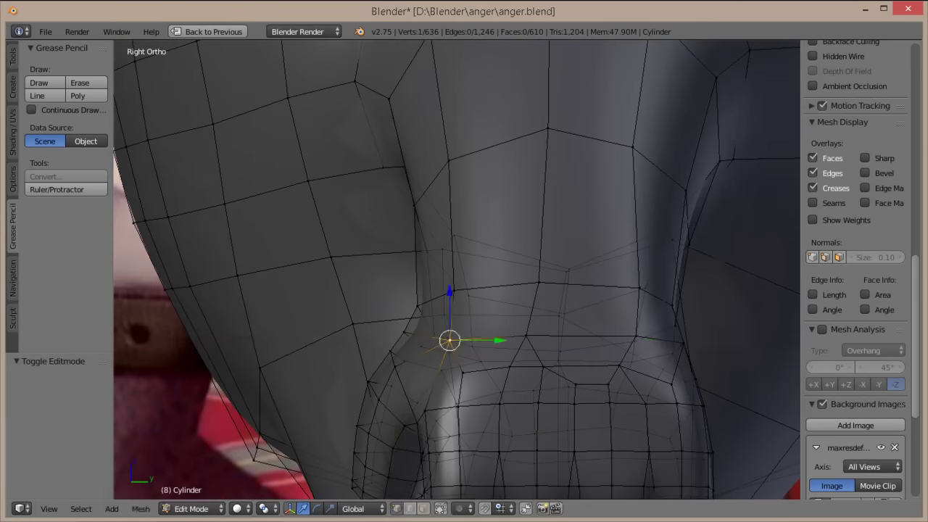
key("KP_3")
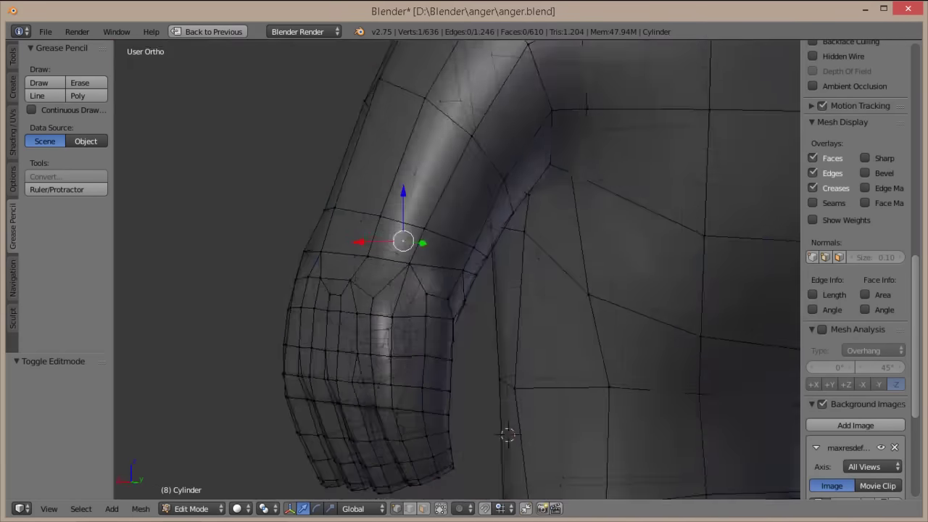
scroll(249, 362, "up", 4)
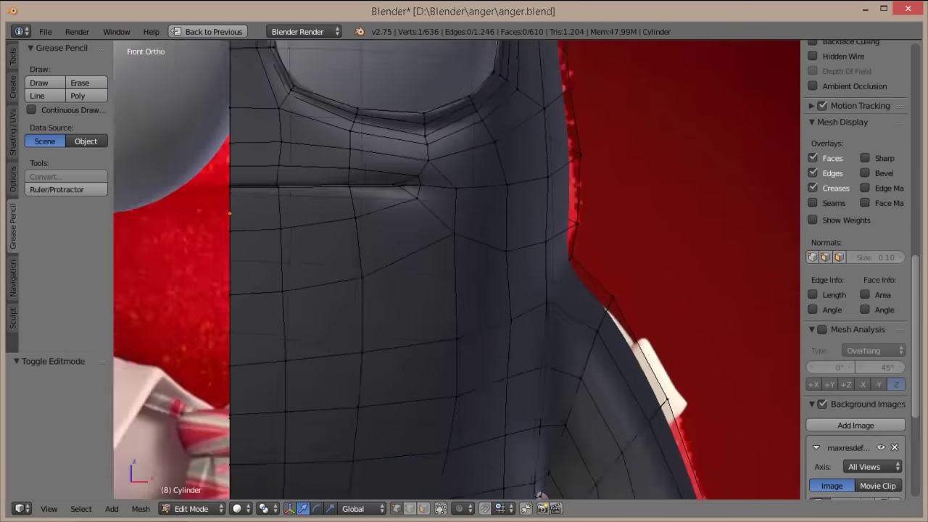
- Select a brow vertex above the eye socket and move it (Z 0.043, Y -0.017) using front and right views
right_click(548, 301)
scroll(549, 301, "up", 1)
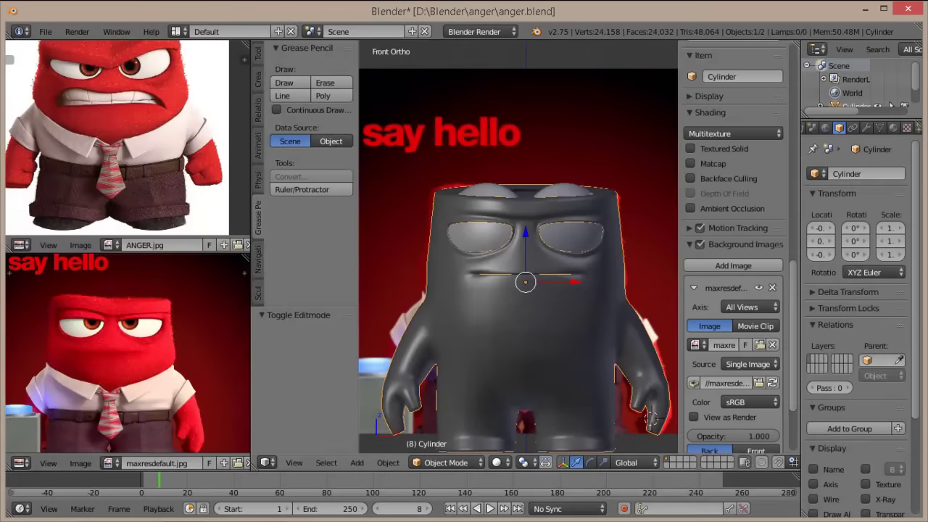
scroll(54, 319, "up", 4)
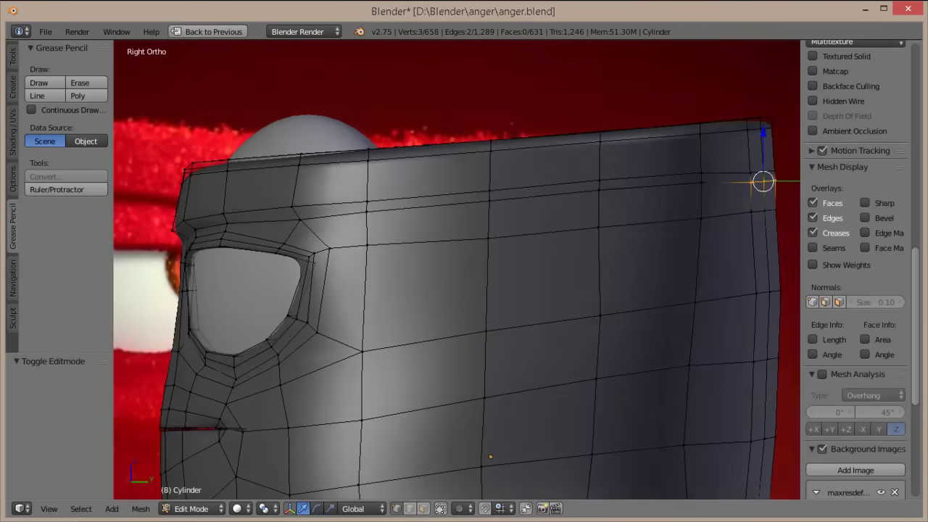
scroll(456, 269, "up", 3)
key("KP_3")
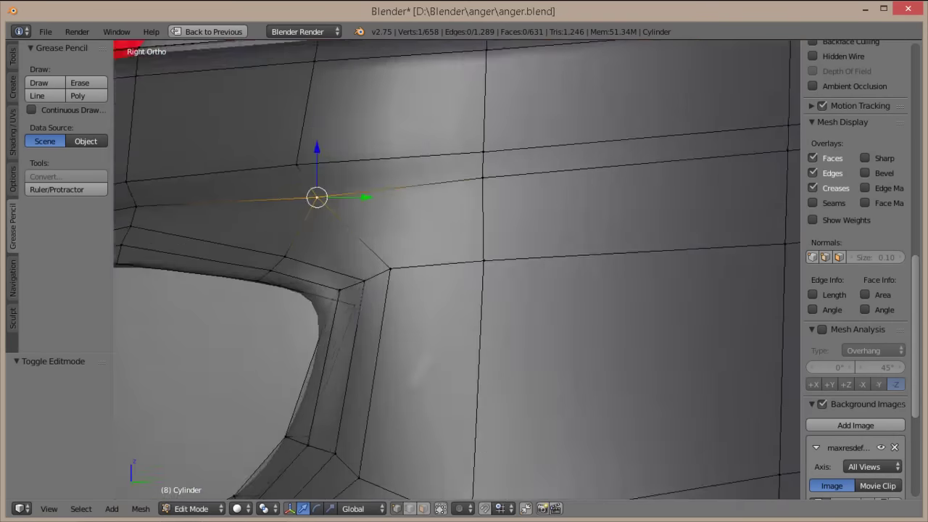
key("KP_1")
key("Return")
key("KP_3")
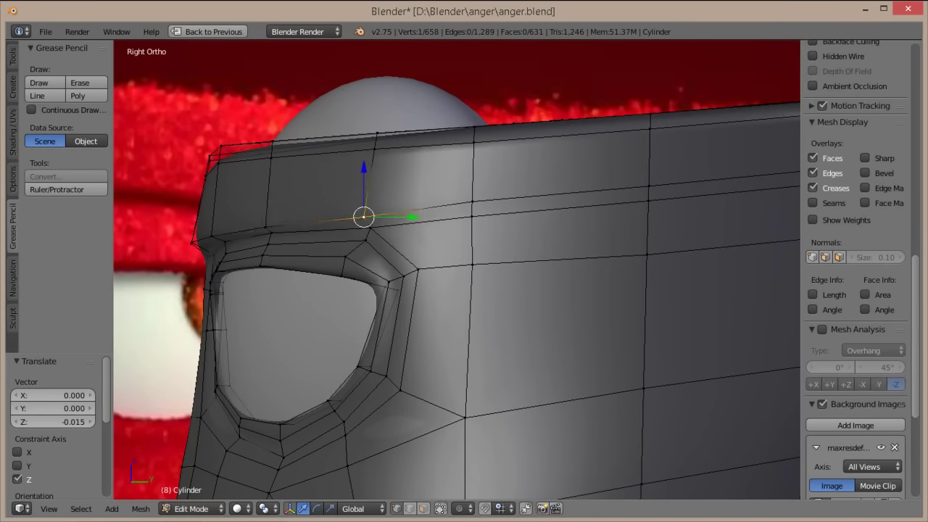
- Check the smoothed head and orbit around the reshaped brow rim
key("Tab")
key("KP_1")
middle_click_drag(457, 269, 457, 239)
scroll(457, 270, "up", 3)
- Nudge a brow vertex along X in front view and preview the smoothed brow
key("Tab")
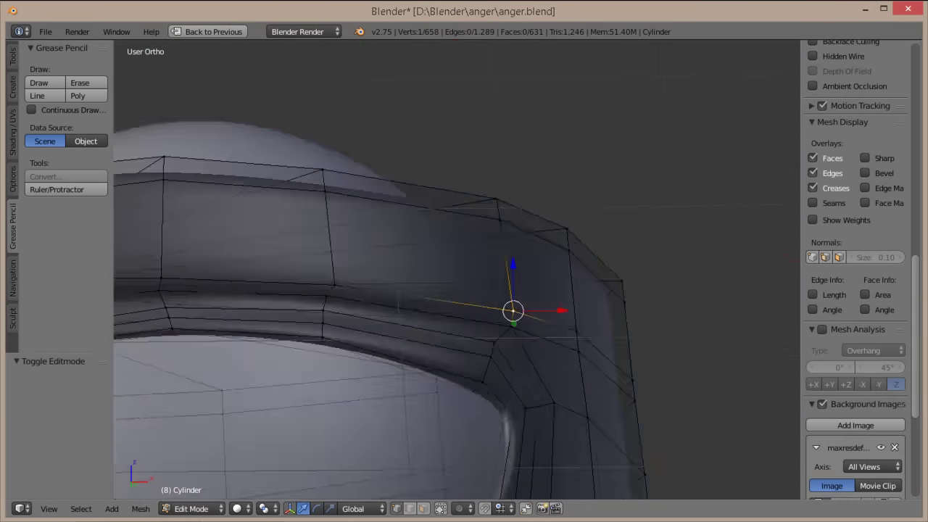
key("KP_1")
key("g")
key("x")
key("Tab")
scroll(457, 270, "down", 3)
middle_click_drag(457, 270, 457, 217)
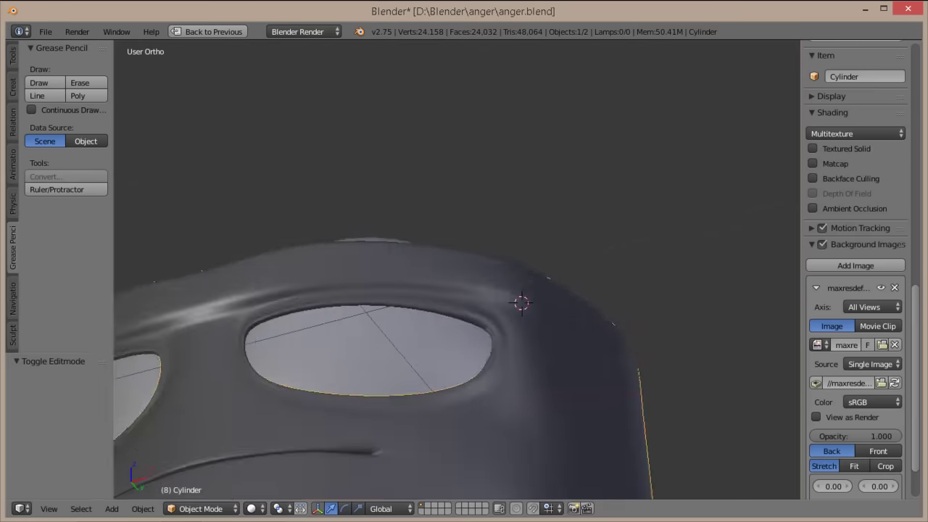
key("Tab")
- Nudge the brow vertex along Y, then check it from the front and right
key("g")
key("y")
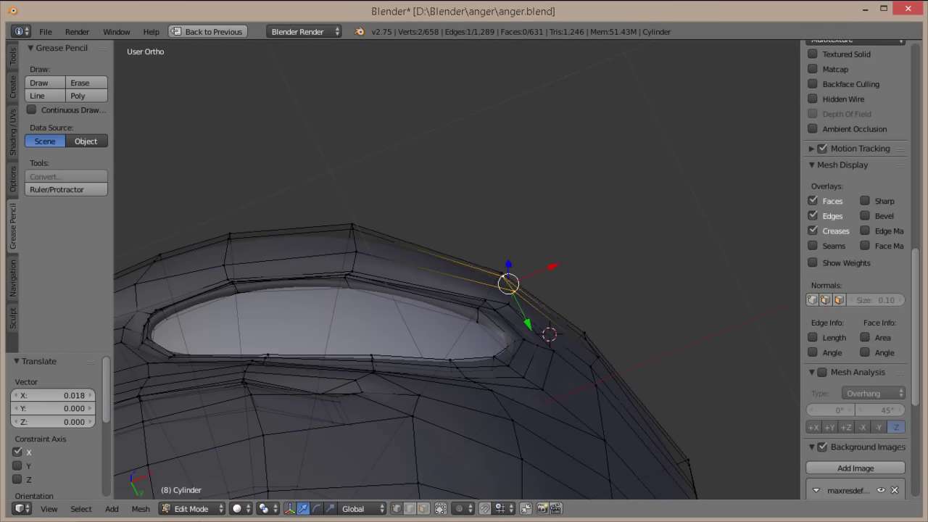
key("Tab")
key("KP_1")
middle_click_drag(457, 269, 456, 239)
key("KP_1")
key("Tab")
scroll(457, 270, "up", 5)
key("KP_3")
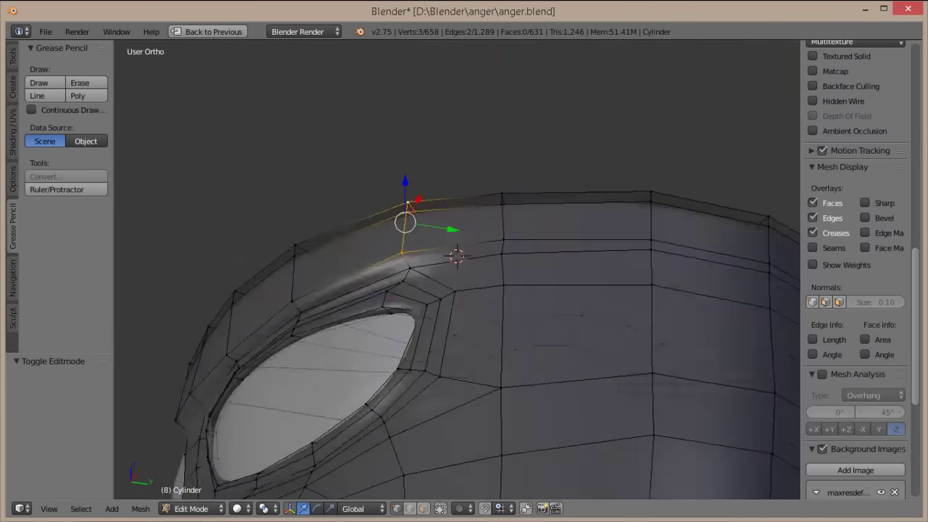
key("KP_1")
- Shift the selected head vertices along X and inspect the head from the side
key("g")
key("x")
key("Tab")
key("a")
scroll(457, 270, "down", 3)
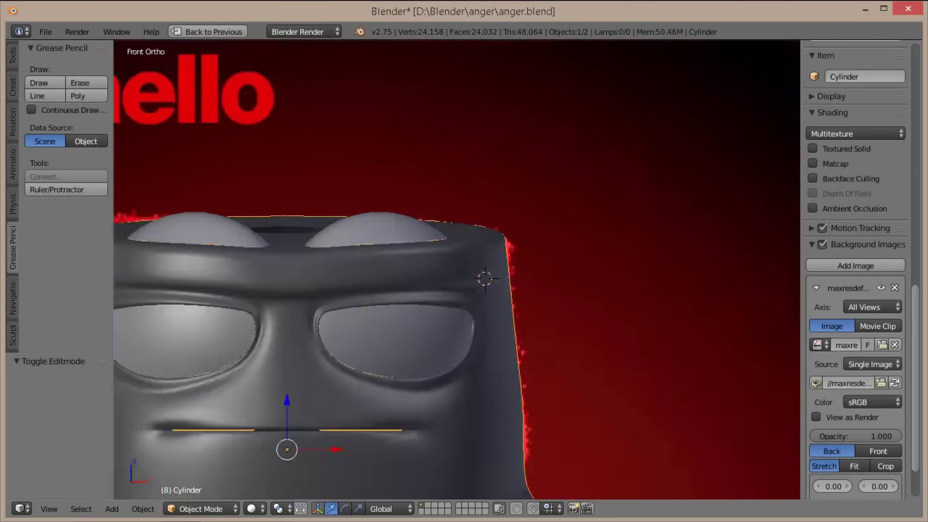
key("KP_3")
middle_click_drag(457, 270, 457, 239)
key("KP_3")
key("Tab")
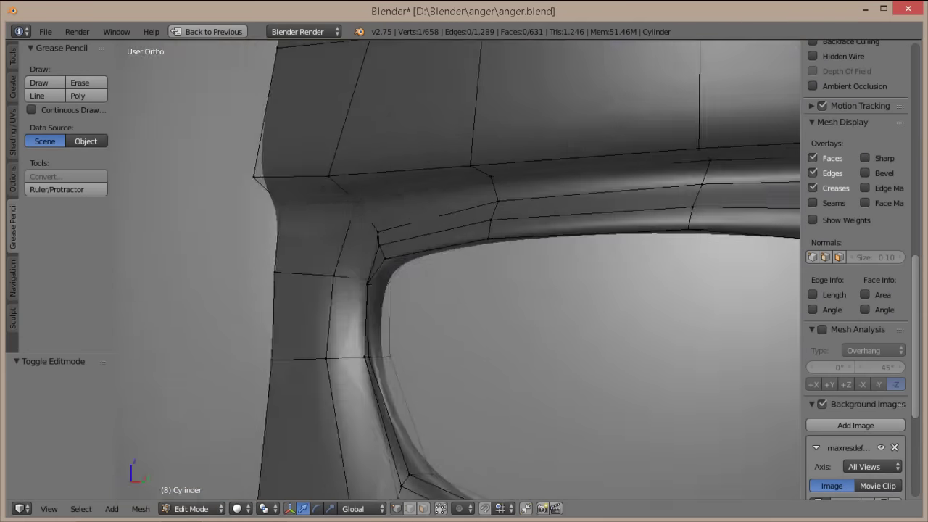
key("KP_3")
- Move the chosen vertices along Y in right view and review the full character
key("g")
key("y")
key("Return")
key("Tab")
key("KP_1")
scroll(456, 270, "down", 6)
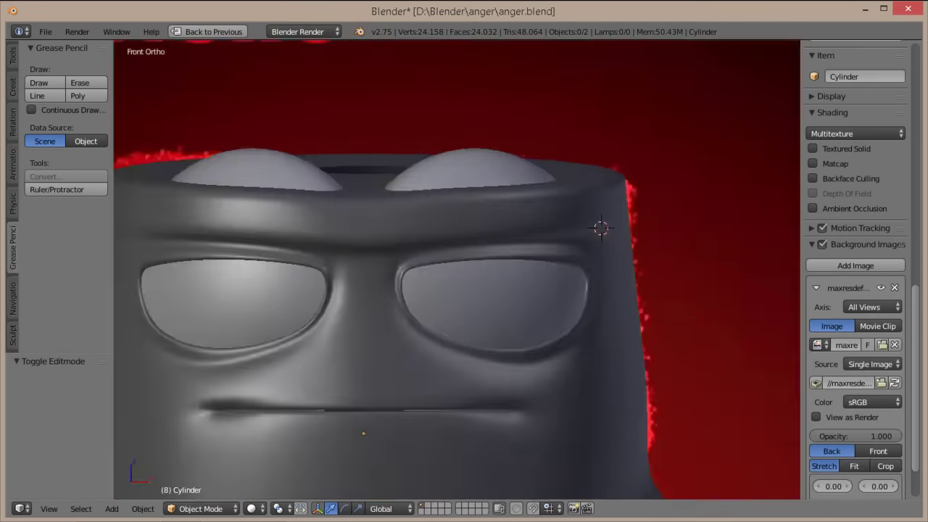
middle_click_drag(457, 269, 457, 239)
key("ctrl+Up")
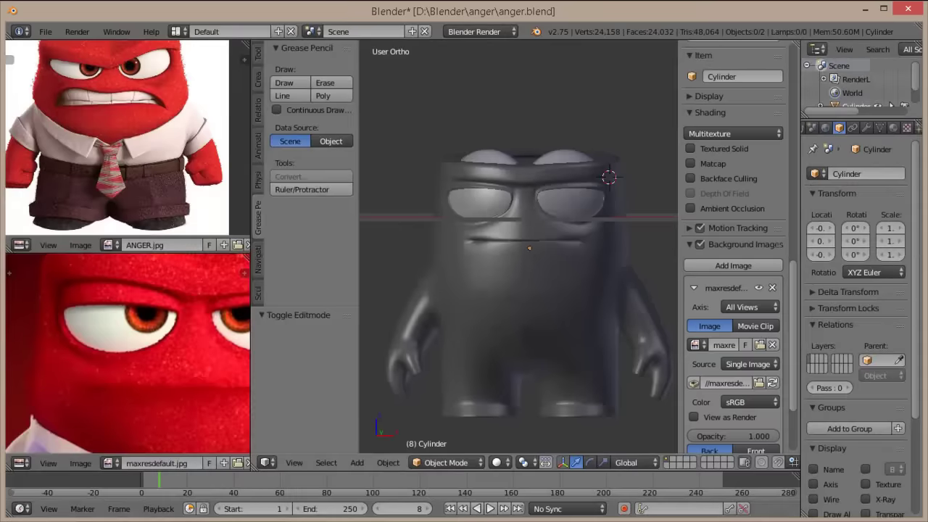
key("ctrl+Up")
key("KP_3")
scroll(519, 246, "up", 5)
- Clear the selection on the head mesh and start a box selection
key("Tab")
key("Tab")
middle_click_drag(456, 270, 457, 239)
key("KP_1")
key("KP_1")
scroll(457, 270, "up", 5)
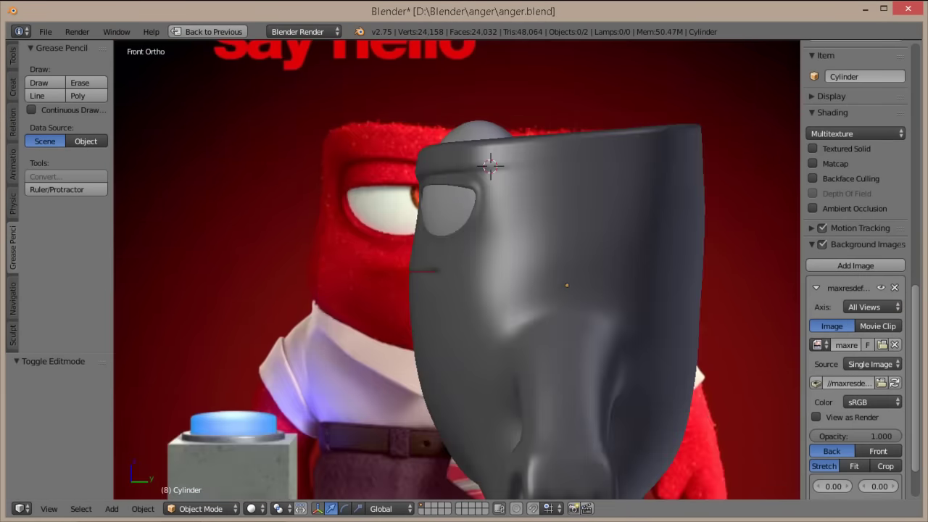
key("Tab")
scroll(464, 270, "up", 3)
key("ctrl+Tab")
left_click(488, 304)
key("a")
key("b")
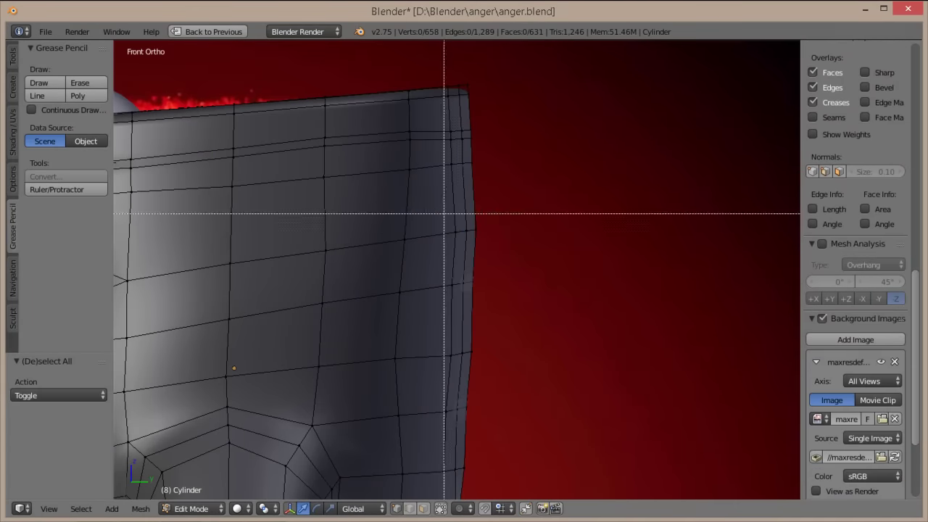
- Review the character and save it over anger.blend
key("Tab")
scroll(457, 268, "down", 4)
middle_click_drag(456, 268, 507, 246)
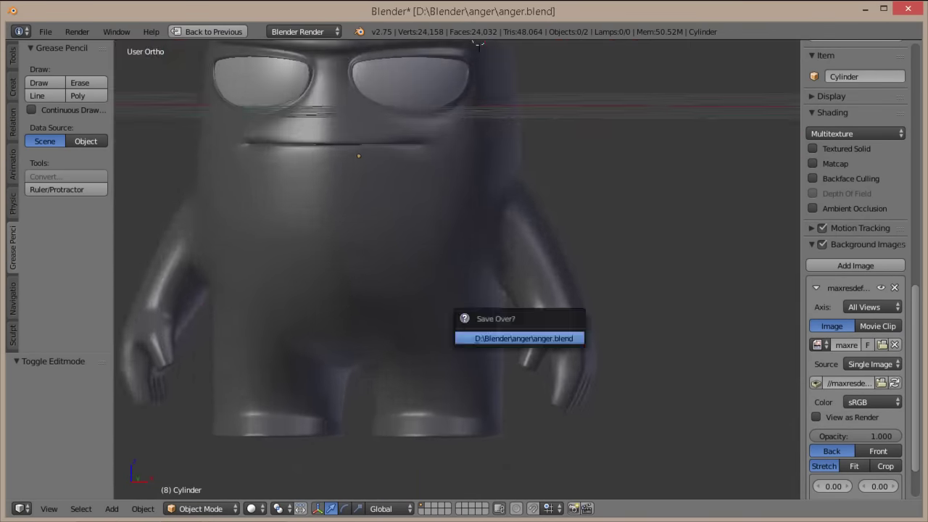
key("Return")
key("KP_1")
key("KP_3")
- In Edge select mode, scale the mouth-corner edges 5.683 along Z
key("Tab")
scroll(456, 181, "up", 5)
key("ctrl+Tab")
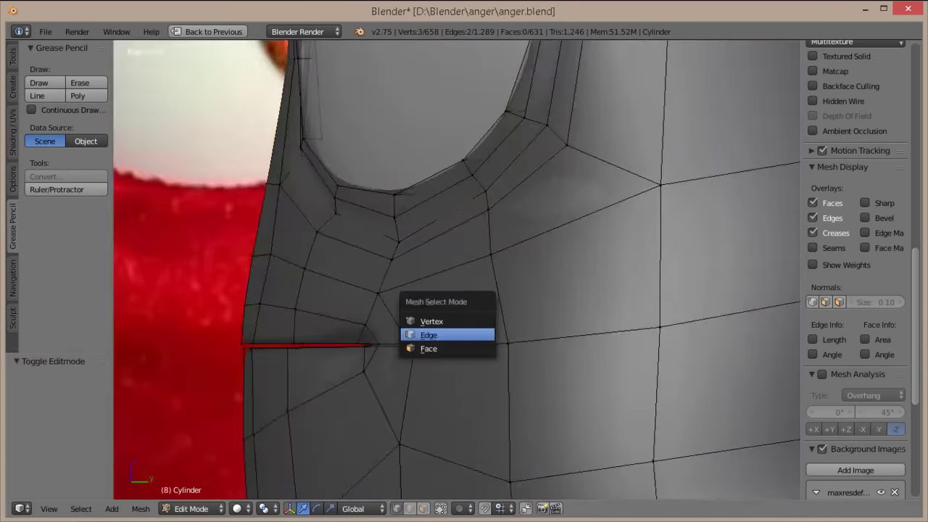
key("Return")
middle_click_drag(457, 290, 508, 275)
key("a")
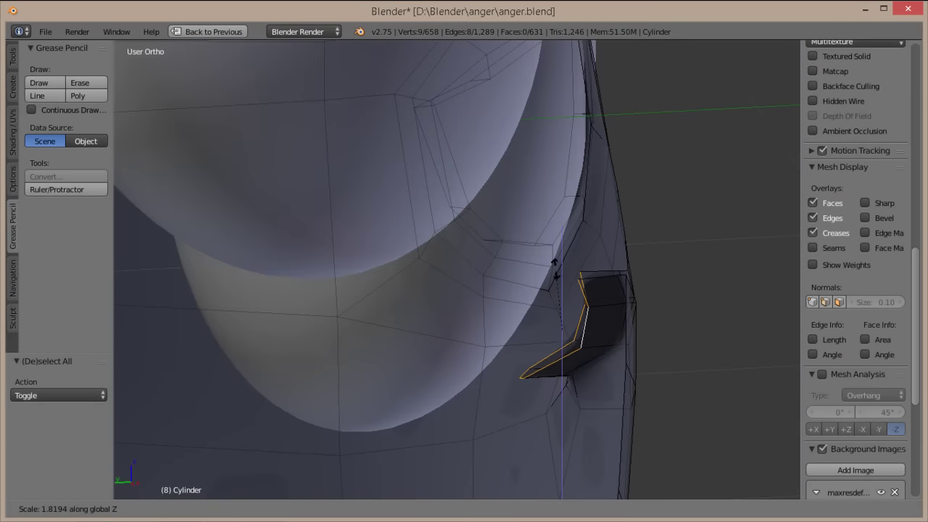
- Isolate the mouth-corner edges in local view and select a single corner edge
key("KP_8")
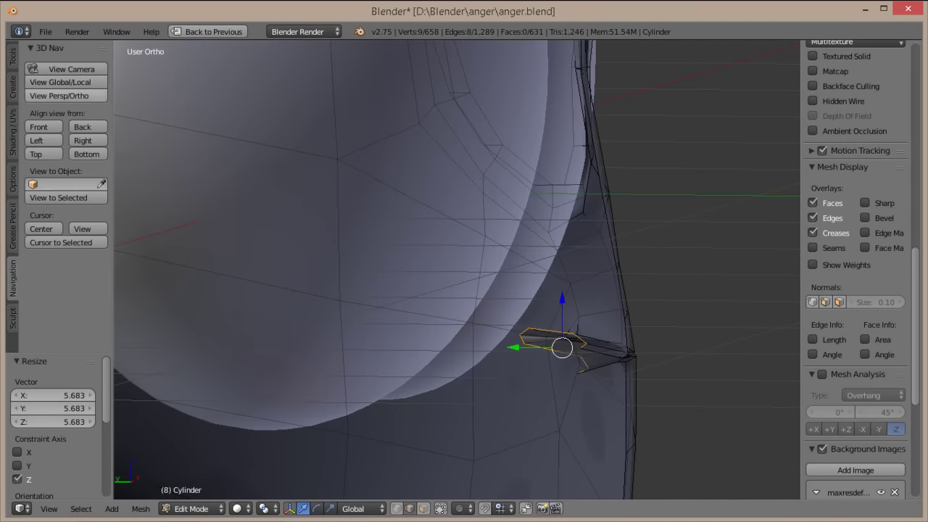
key("KP_Divide")
key("KP_5")
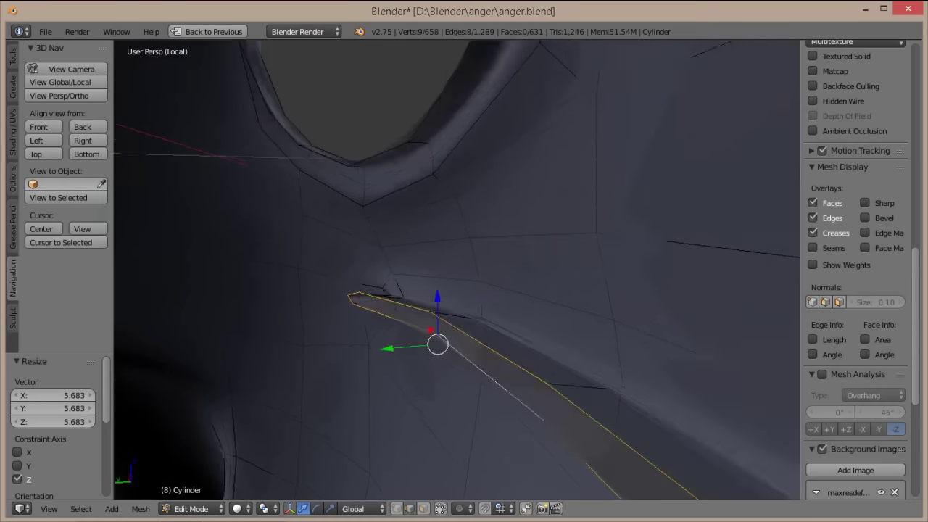
middle_click_drag(464, 290, 500, 283)
right_click(477, 346)
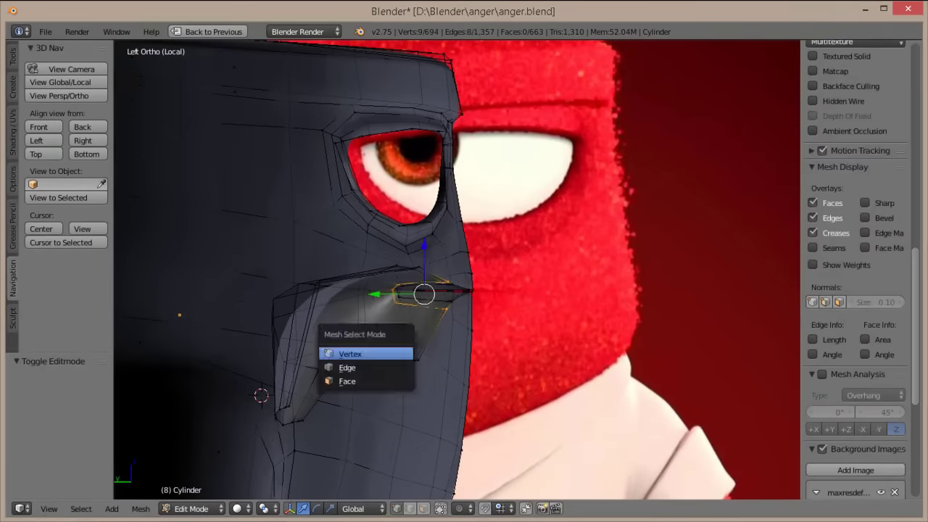
- Refine the lip faces in Face select from the front, then nudge brow-rim vertices 0.009 along Y
left_click(347, 380)
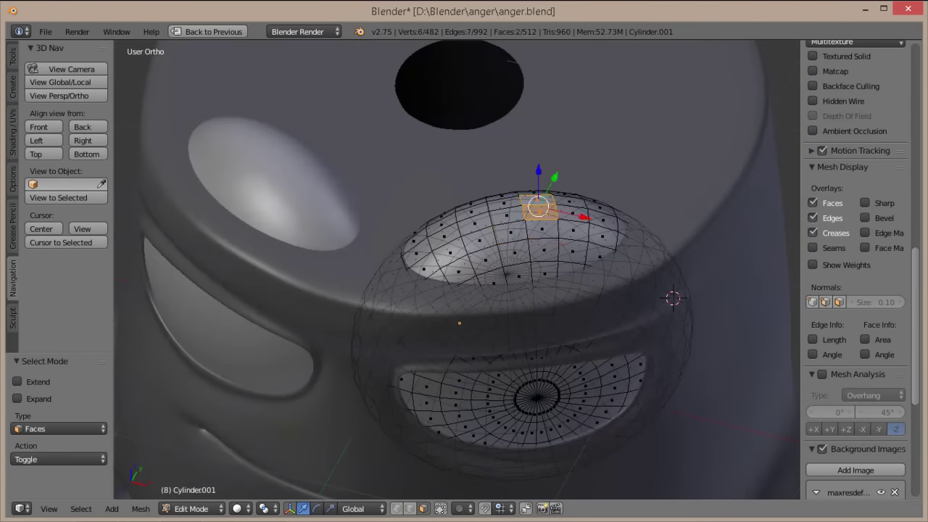
key("KP_1")
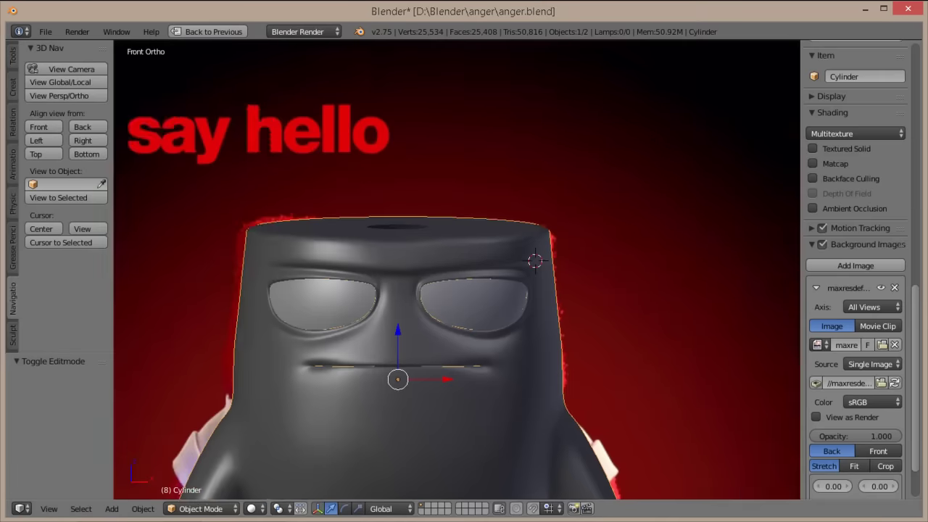
key("KP_1")
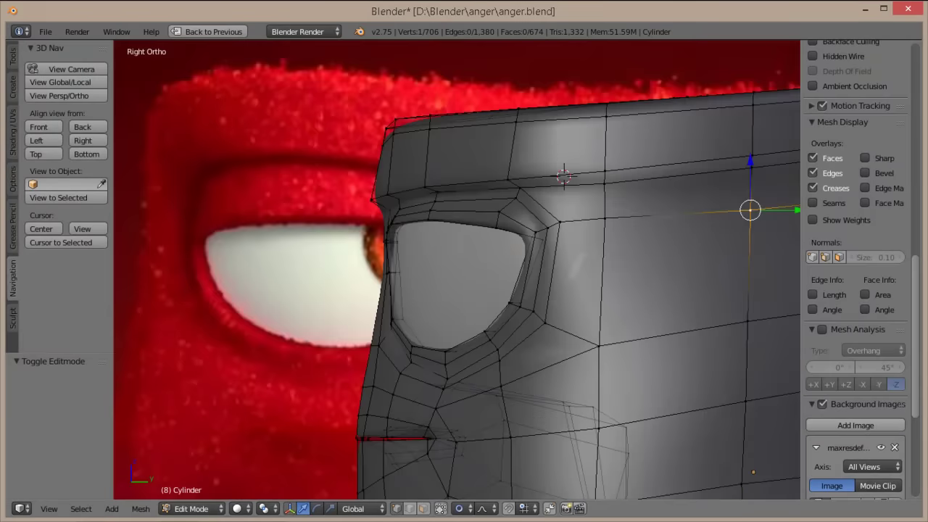
key("KP_1")
key("g")
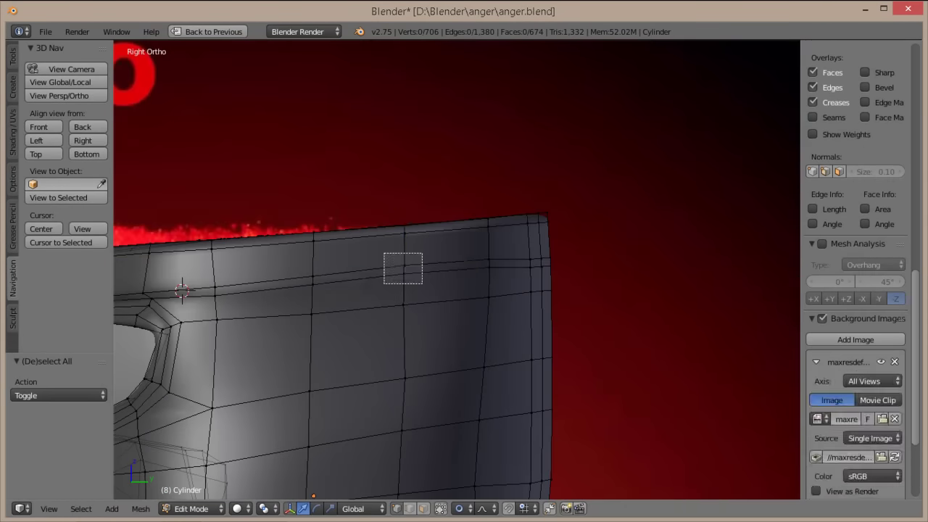
- Select a vertex at the top of the brow and shift it with proportional editing
left_click_drag(384, 253, 423, 283)
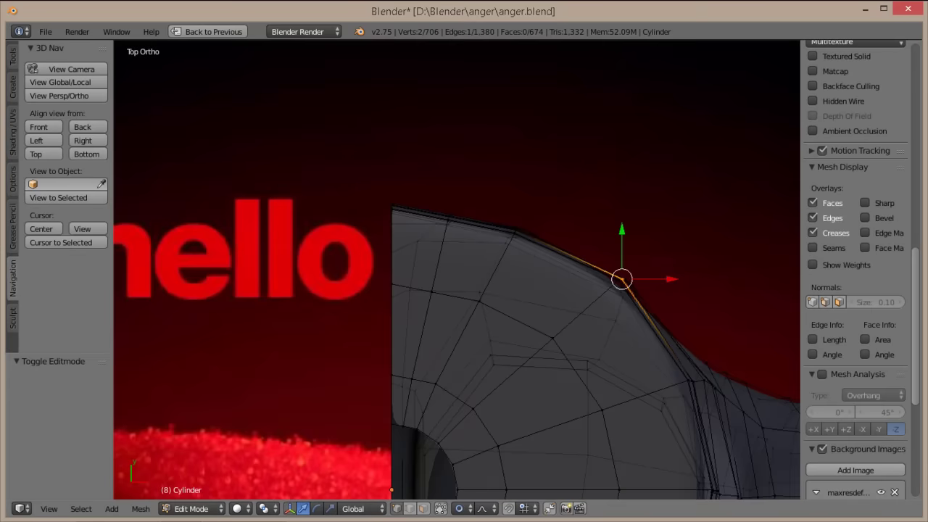
key("a")
right_click(394, 208)
key("g")
key("Escape")
- Make another soft-falloff move along the side of the head and preview the smoothed profile
key("Tab")
key("Tab")
key("g")
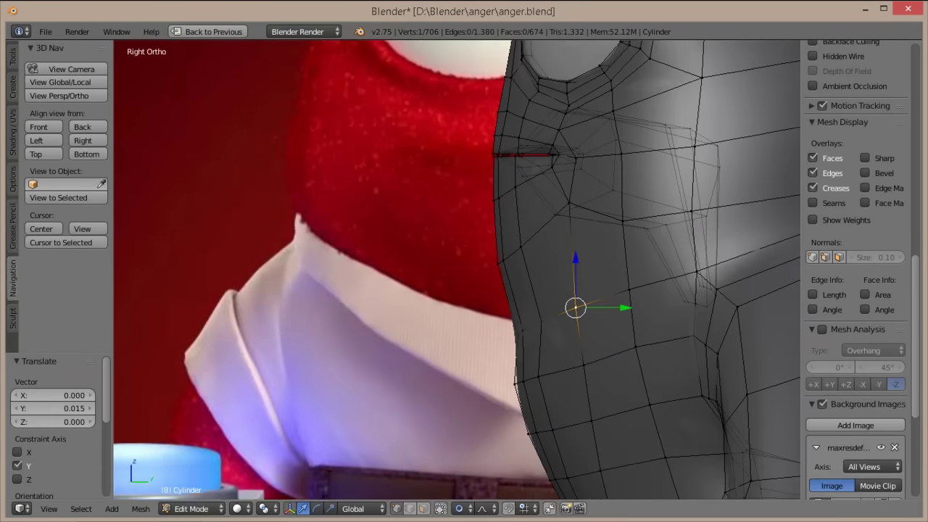
key("a")
middle_click_drag(522, 437, 512, 364, "shift")
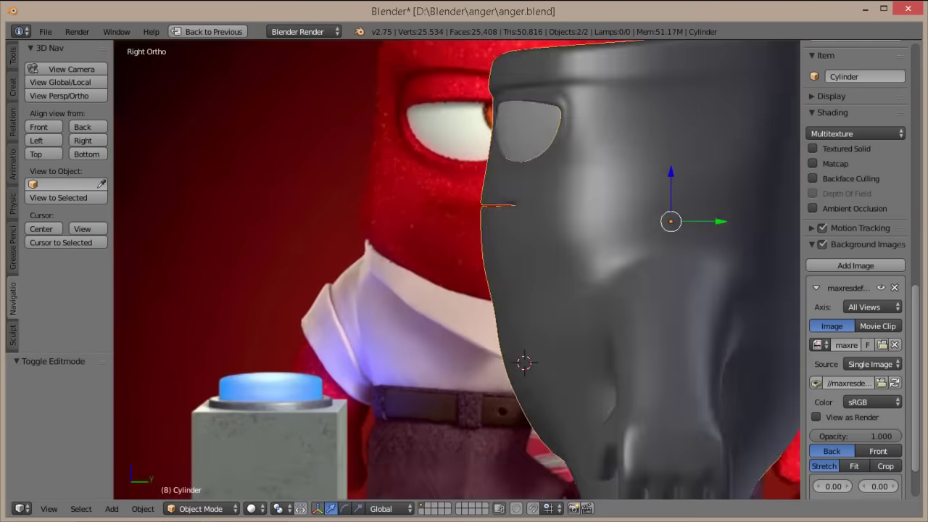
key("Tab")
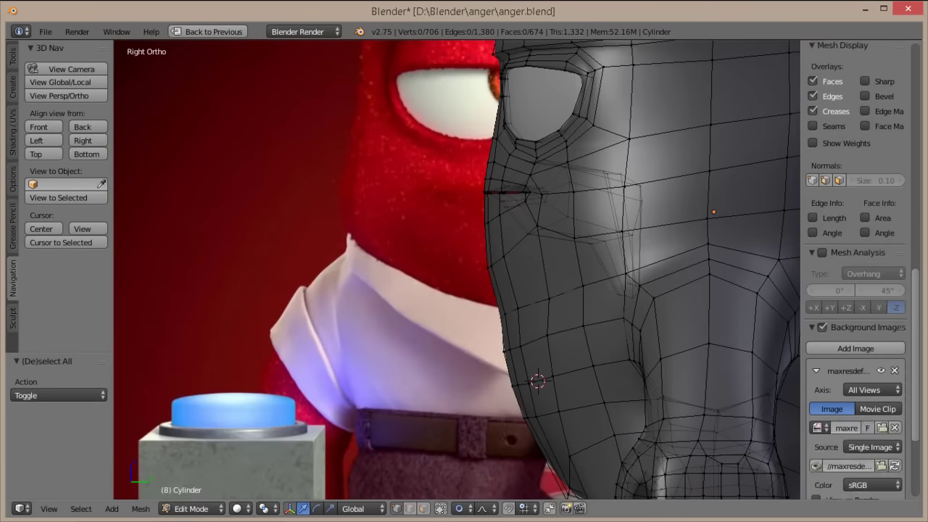
key("Tab")
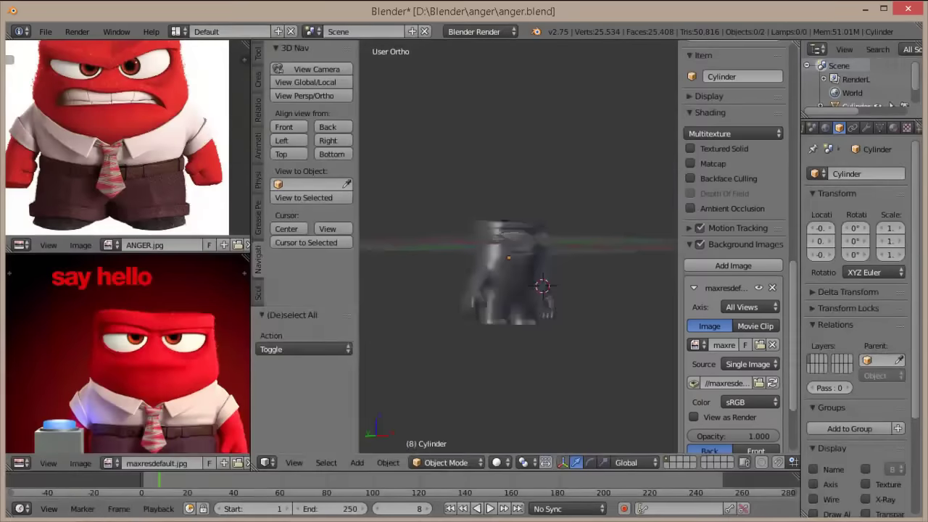
- Maximize the 3D viewport and view the character from the front
key("ctrl+Up")
scroll(456, 268, "down", 5)
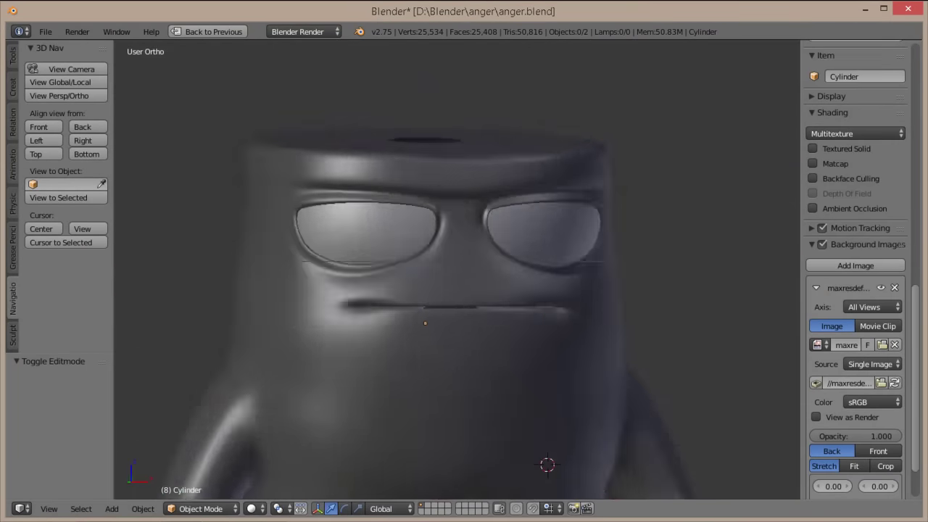
key("KP_1")
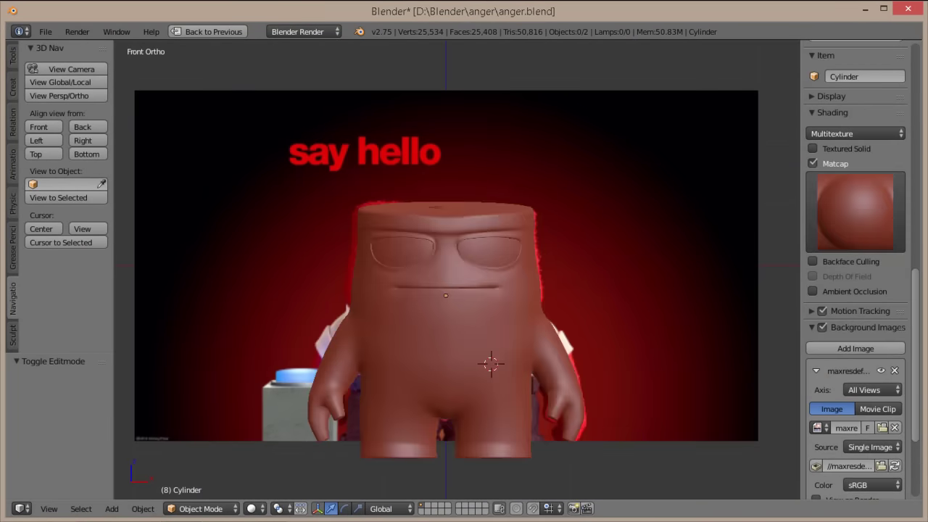
scroll(518, 246, "up", 4)
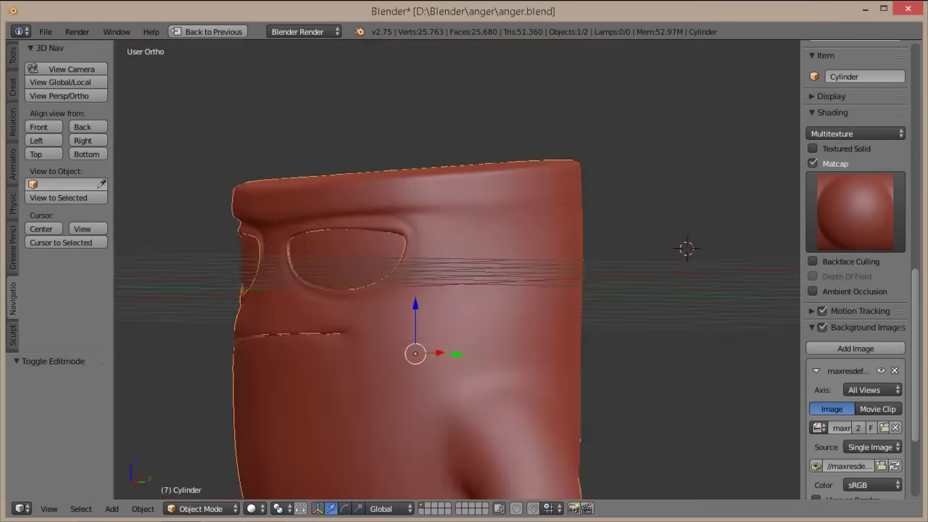
- Box-select the mouth-corner vertices from below and scale them with proportional falloff into a crease
mouse_move(683, 249)
middle_mouse_down()
mouse_move(654, 265)
mouse_move(705, 251)
mouse_move(607, 442)
middle_mouse_up()
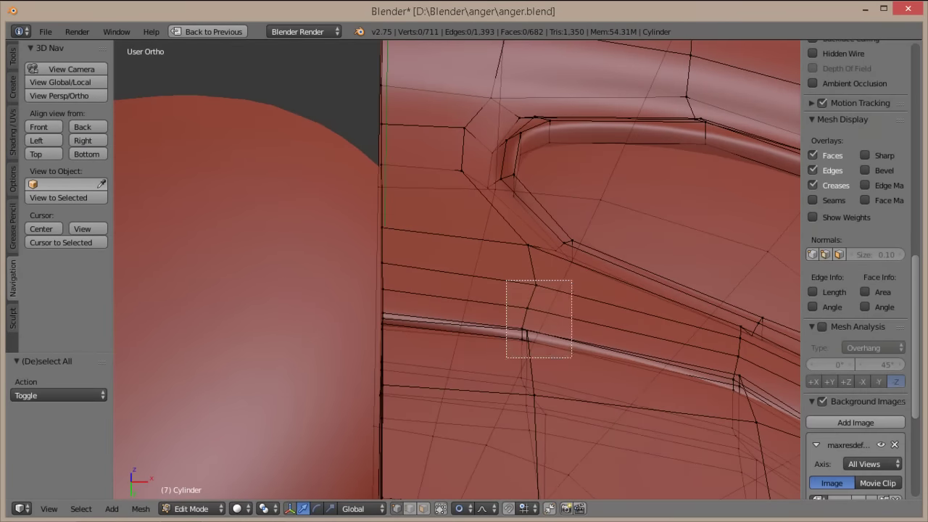
left_click_drag(506, 280, 572, 358)
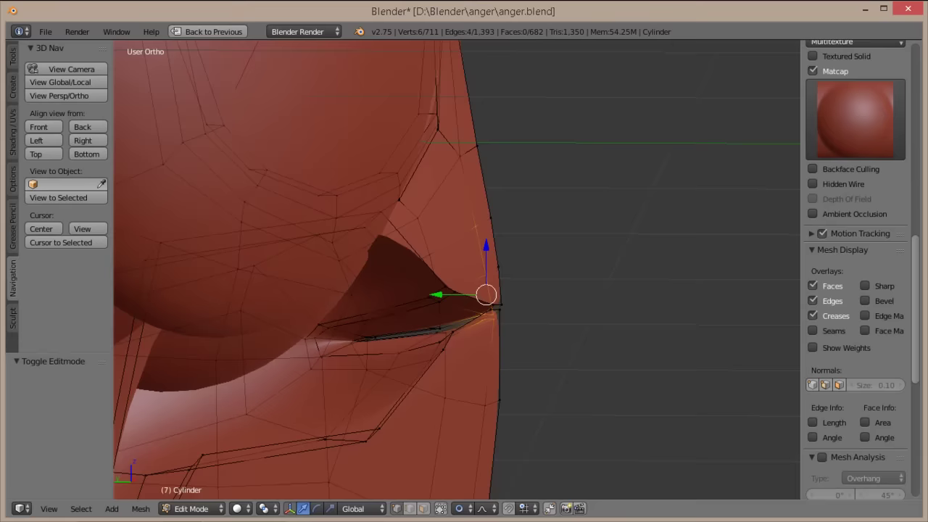
key("Return")
- Preview the pinched mouth corner and restore the full workspace layout
key("Tab")
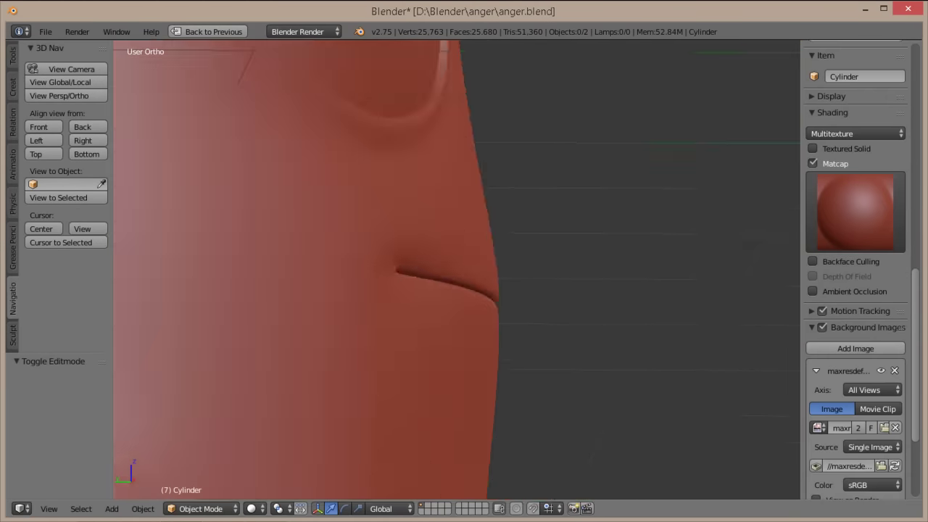
key("Tab")
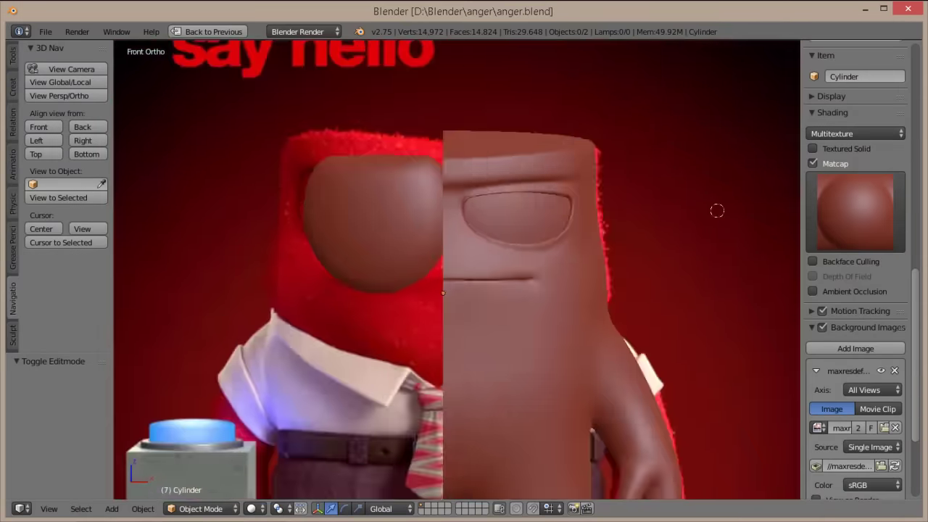
key("ctrl+Up")
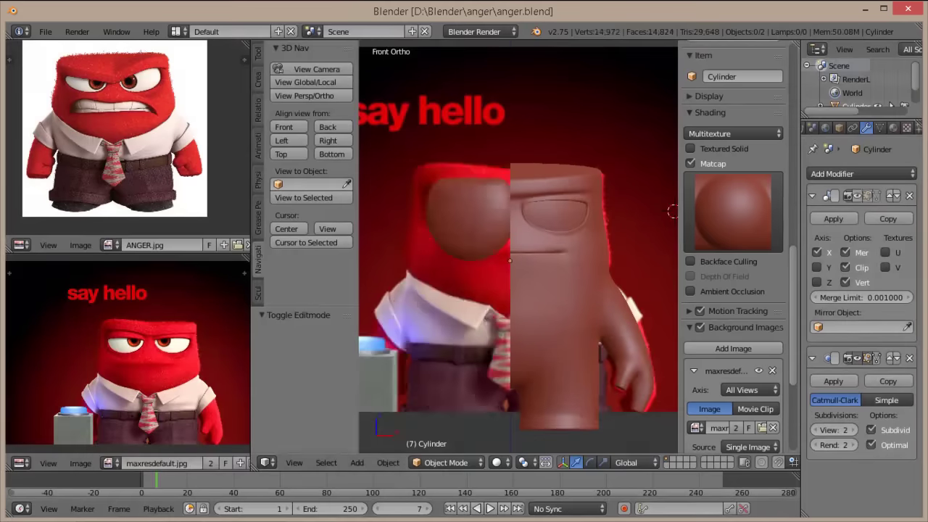